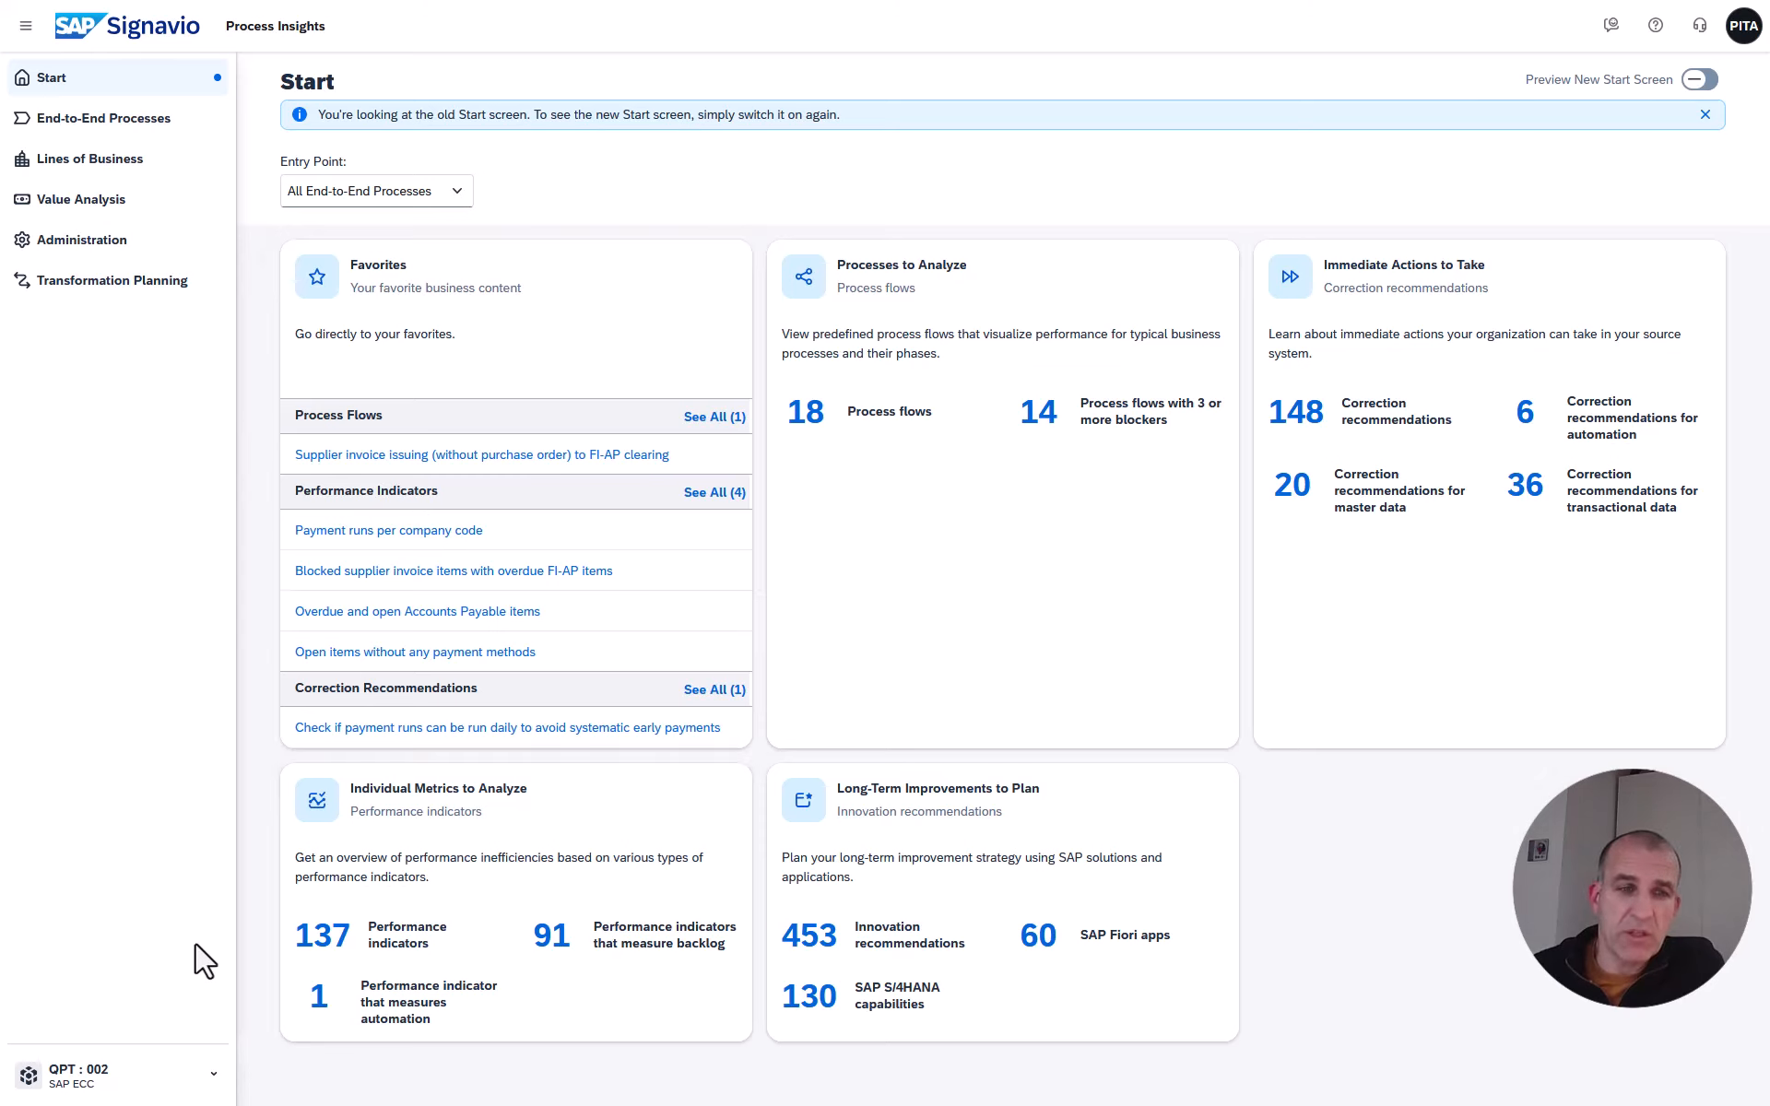
View the source systems available for selection and leave the current system selected.
click(206, 1090)
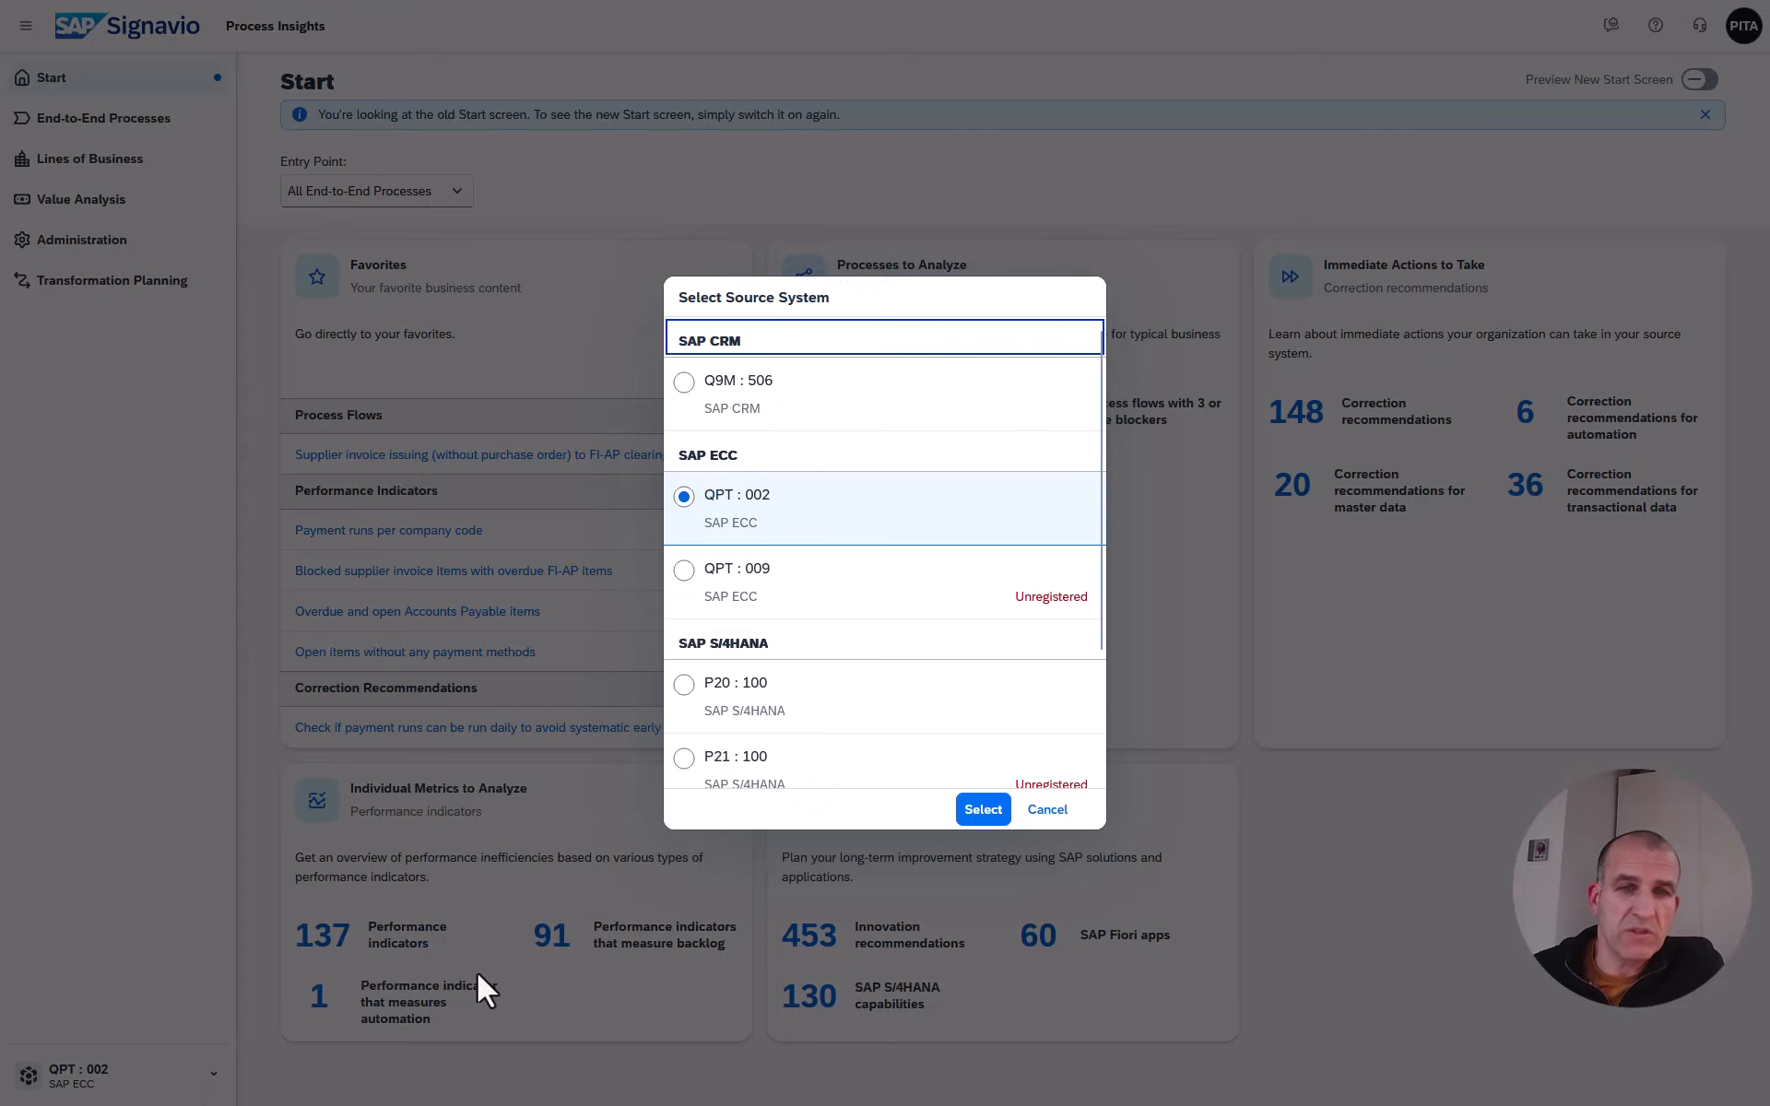
click(1051, 813)
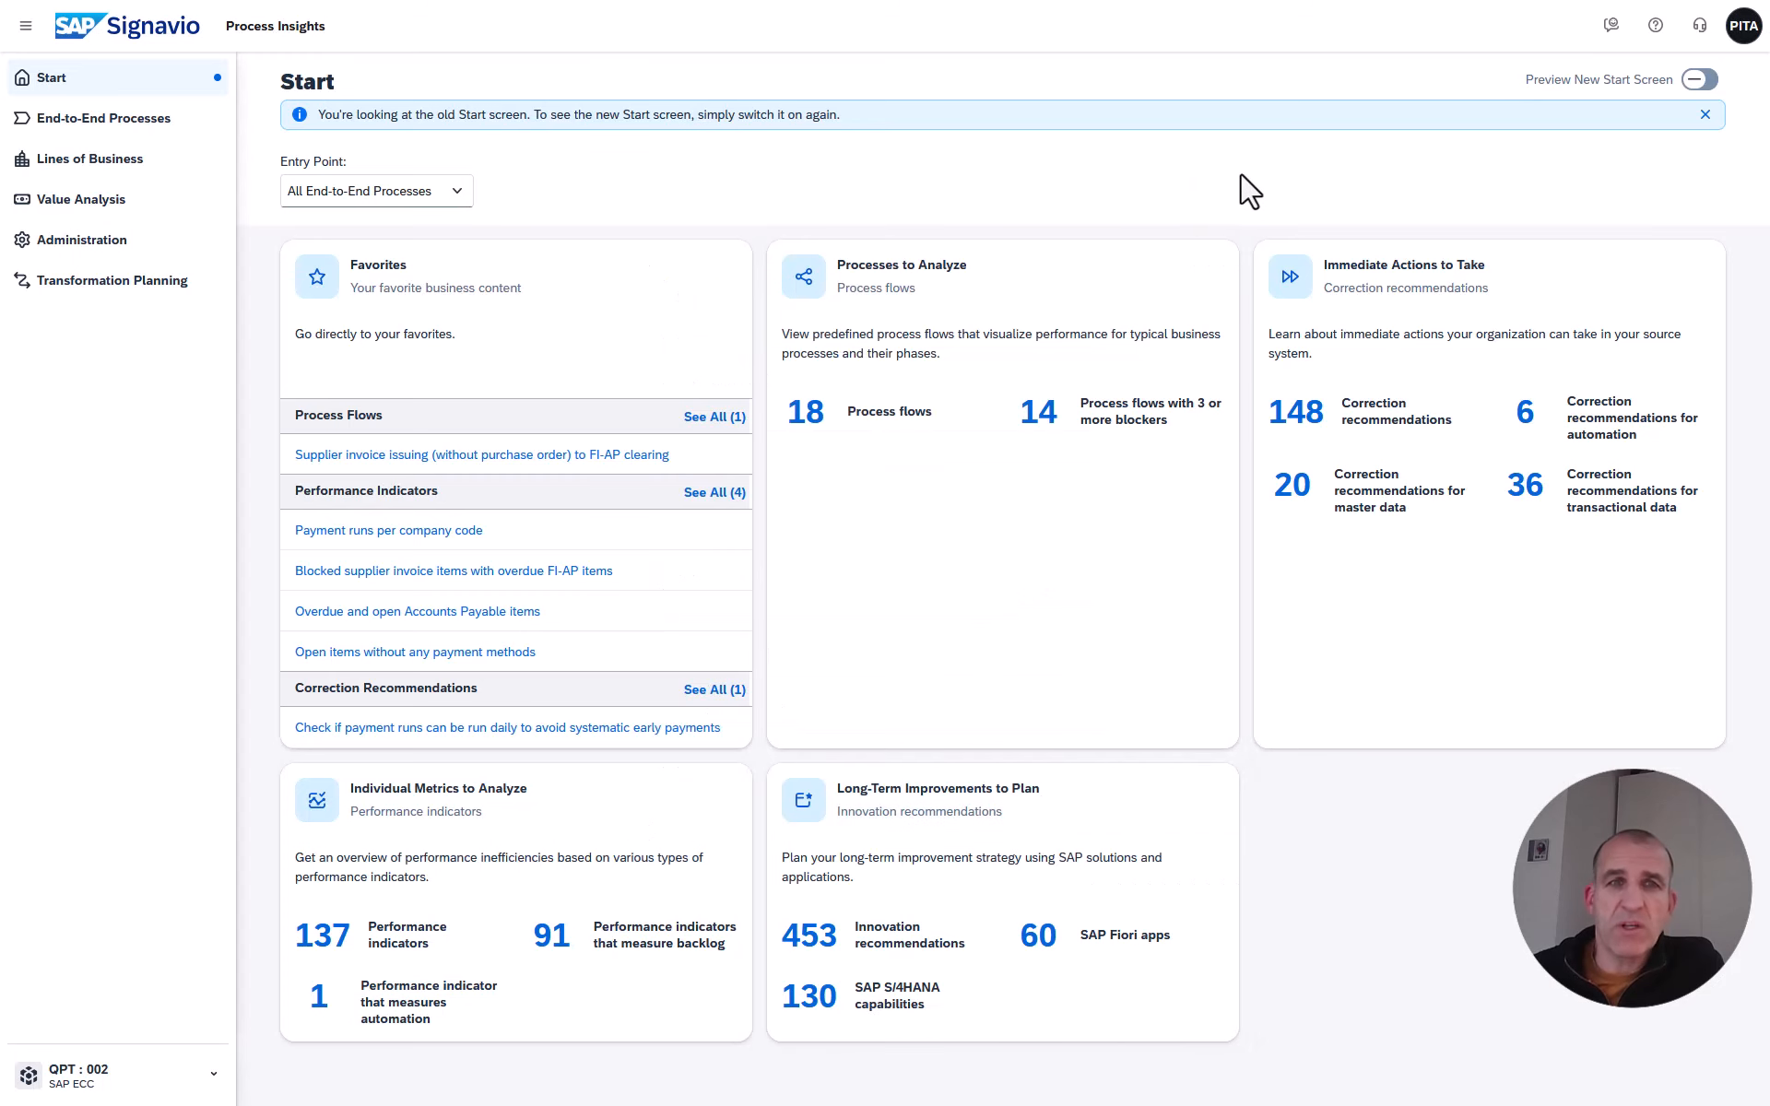
Turn on the preview of the new start screen and set its system to QM7:910.
mouse_move(1440, 1)
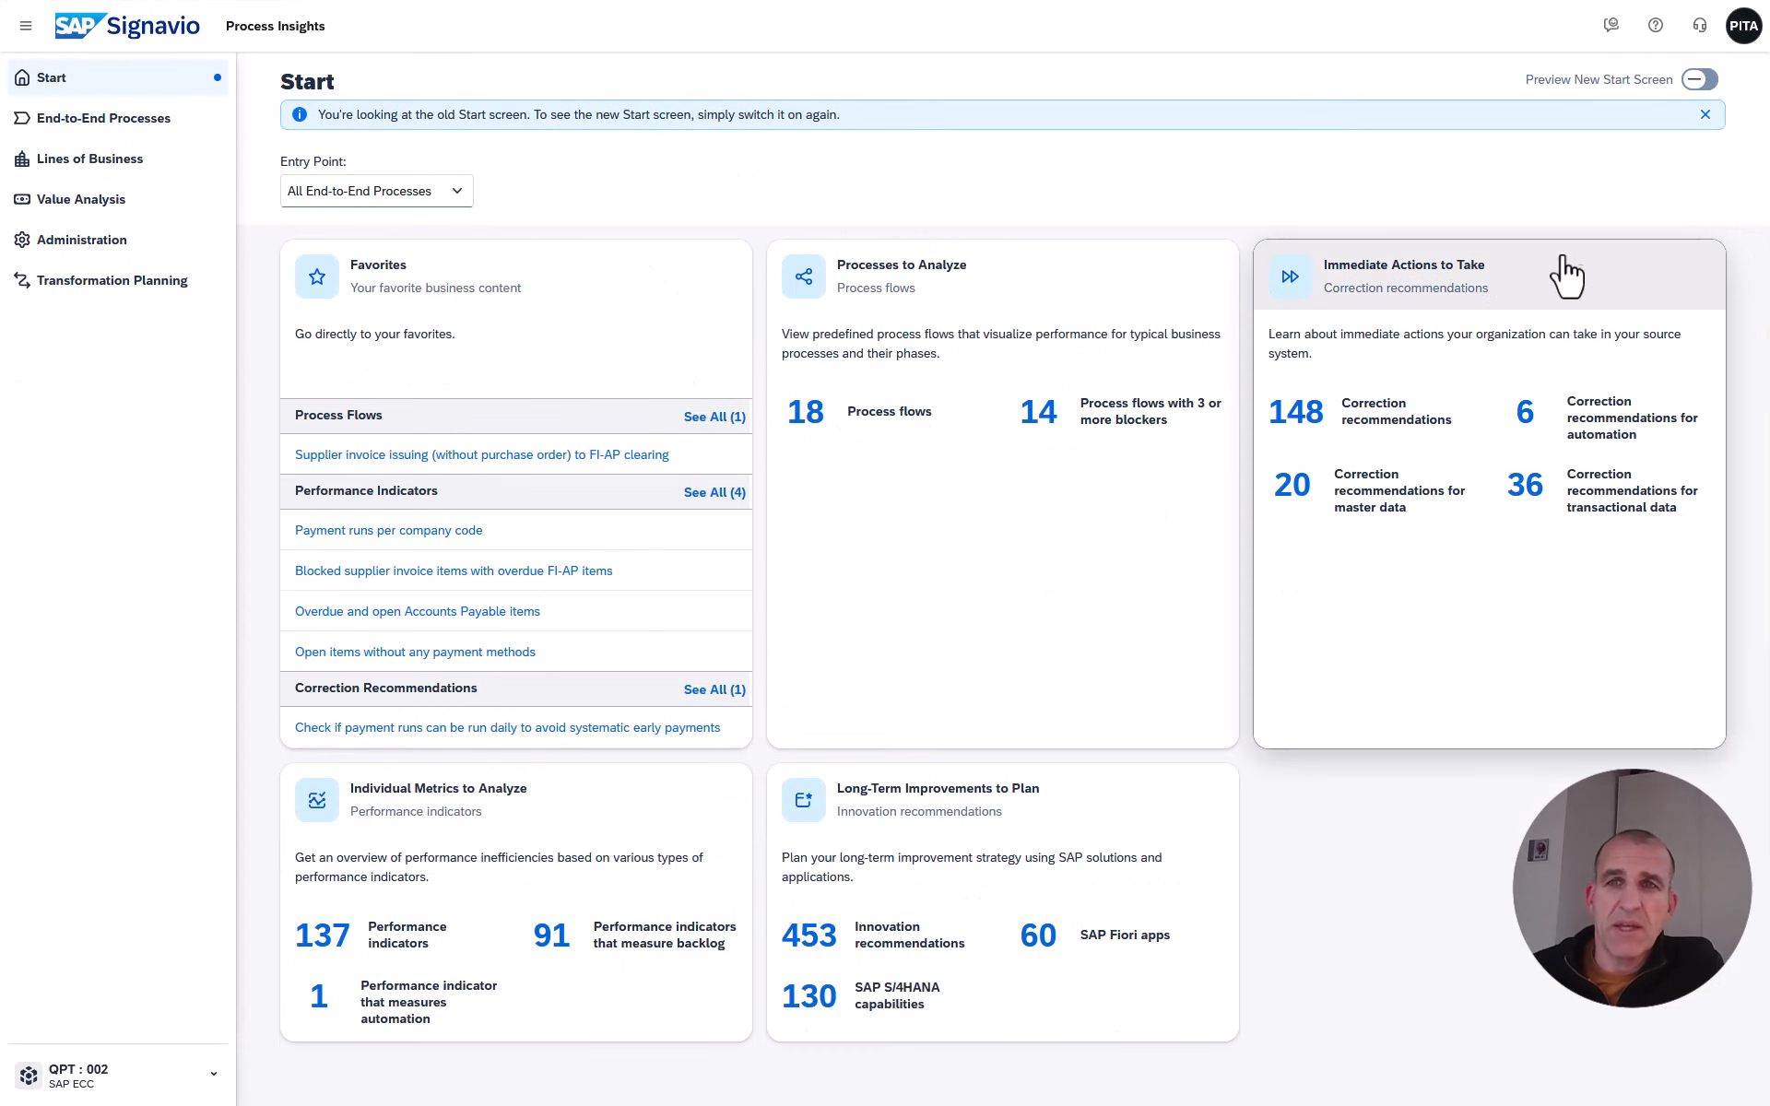
click(1695, 84)
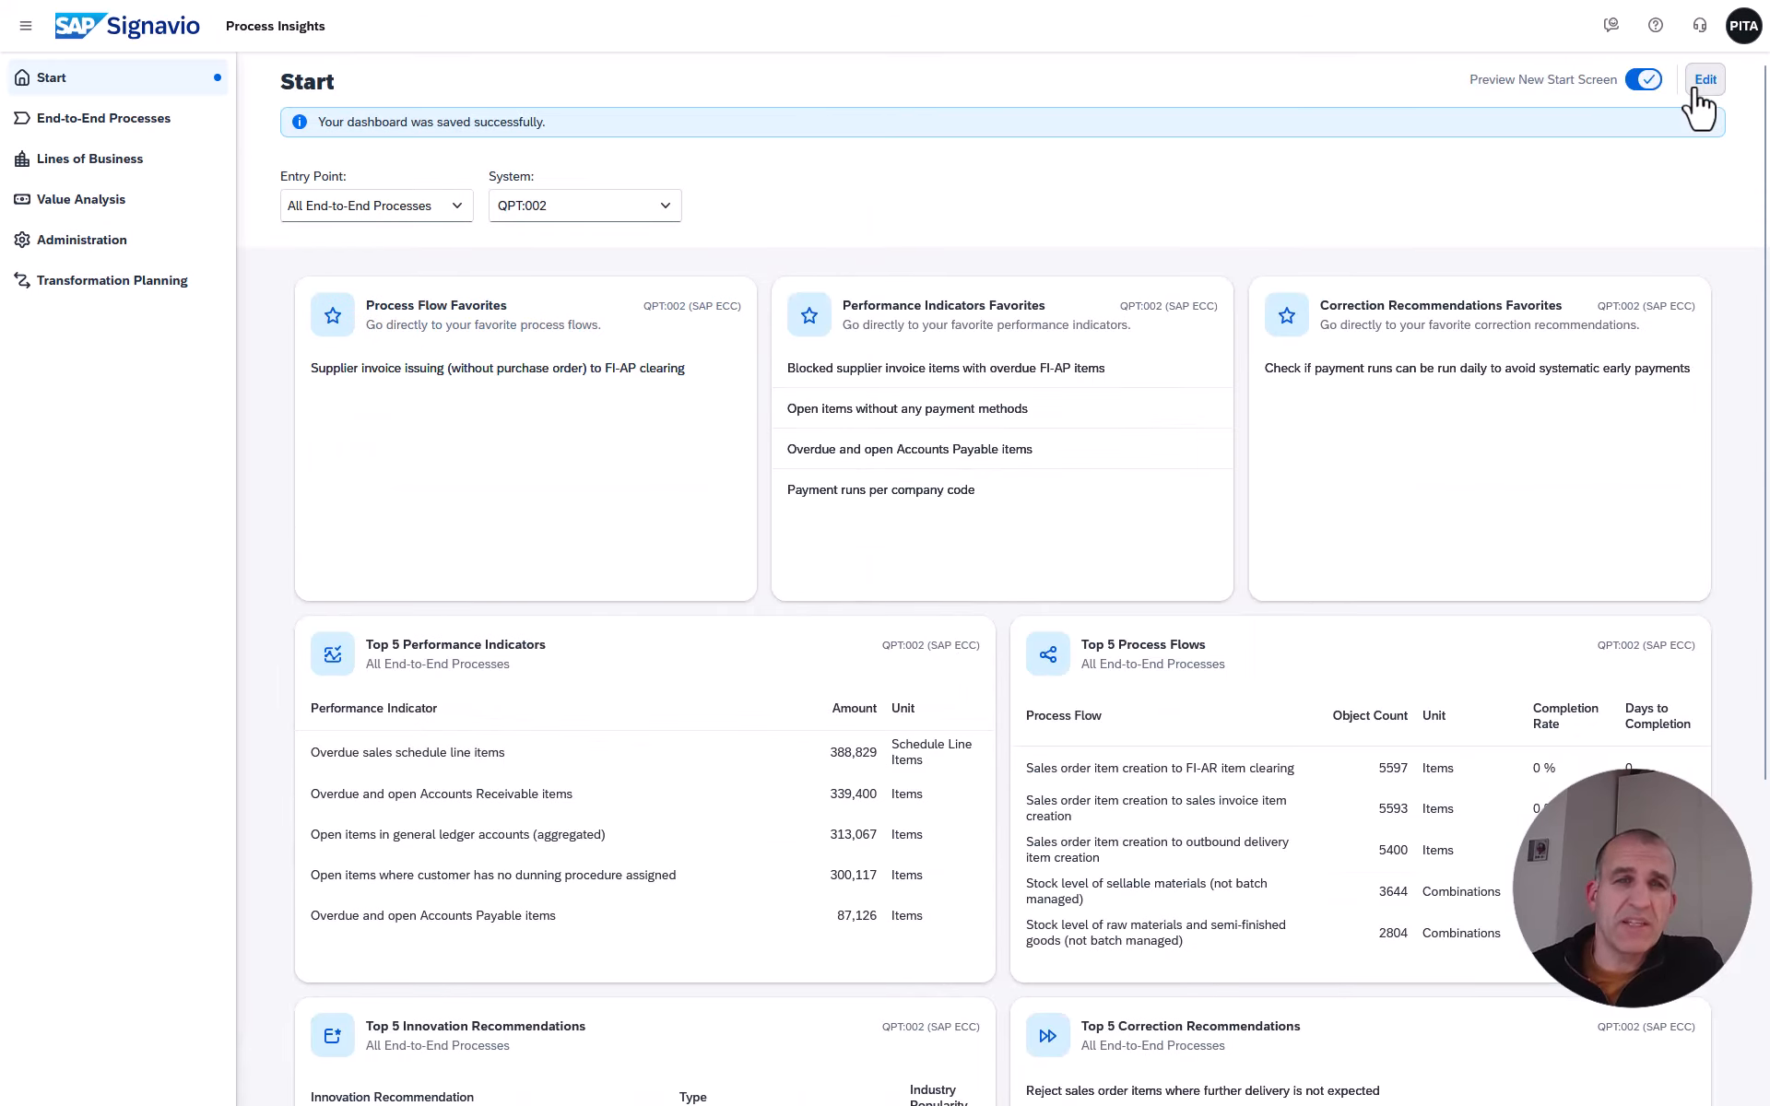
click(671, 216)
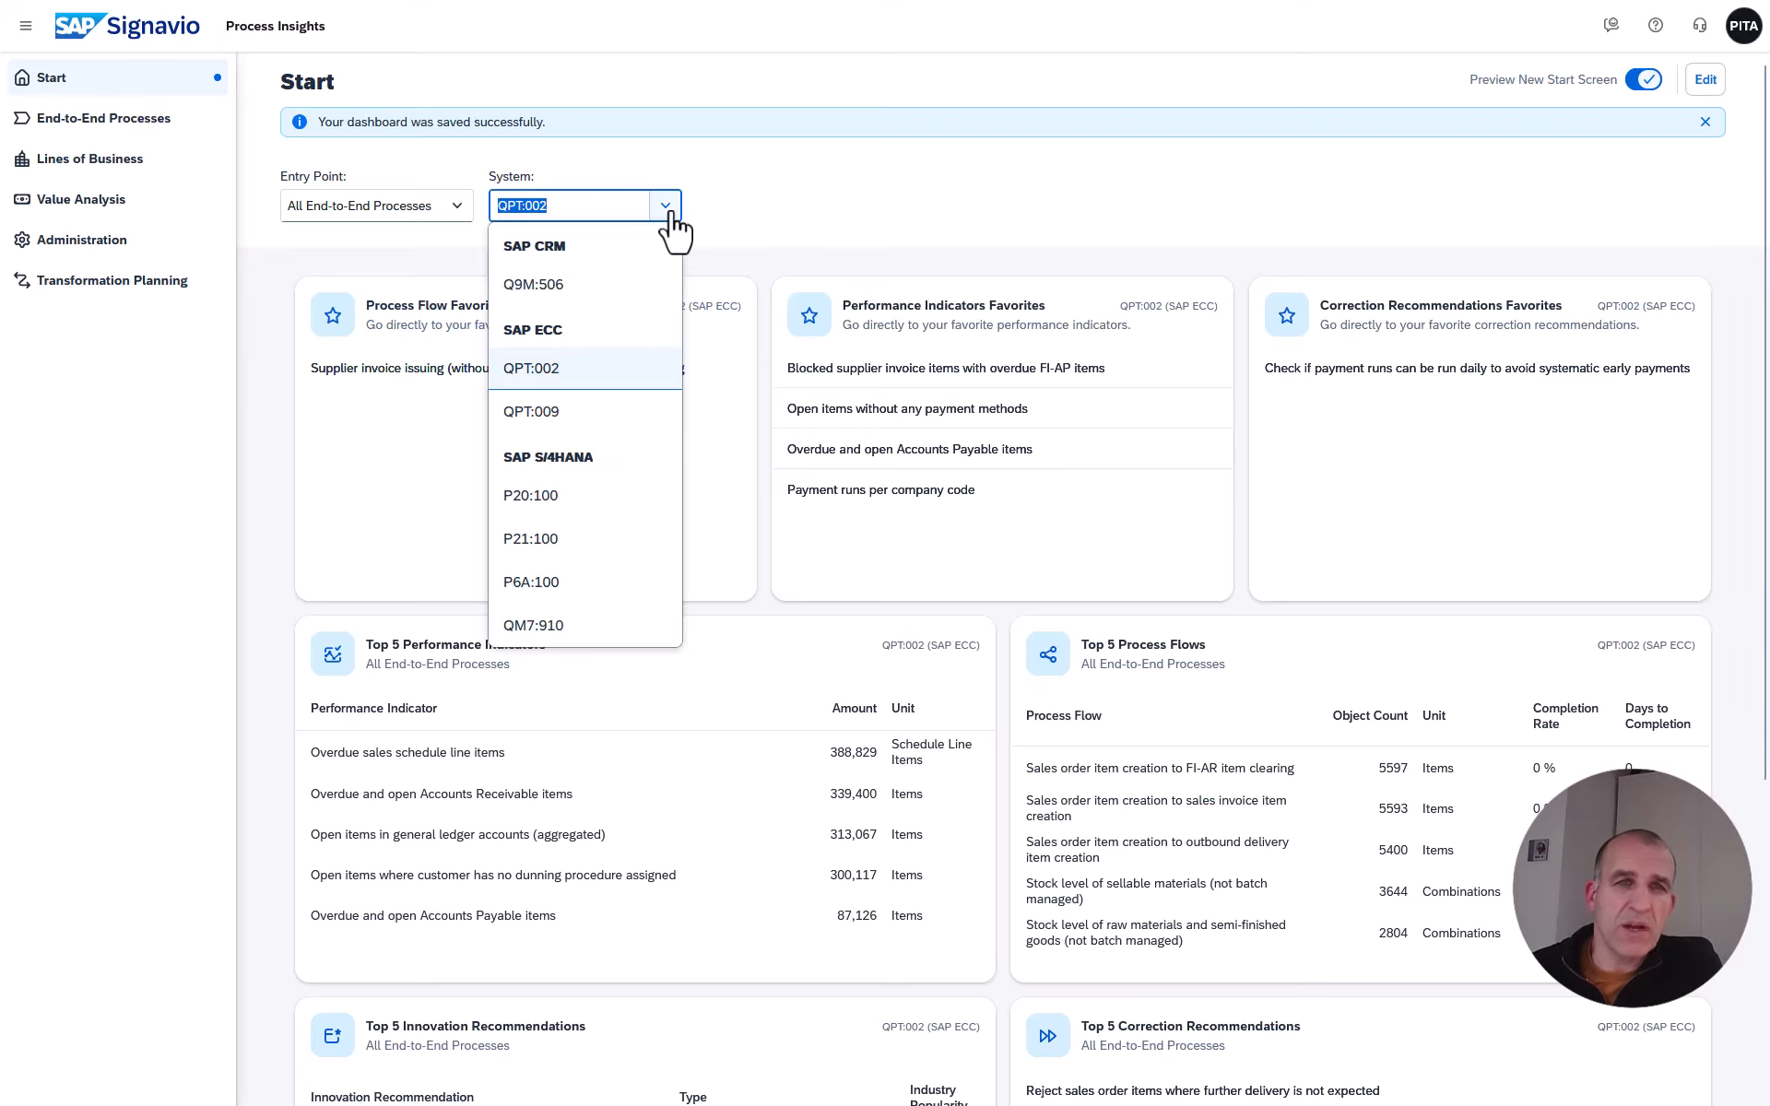
click(547, 622)
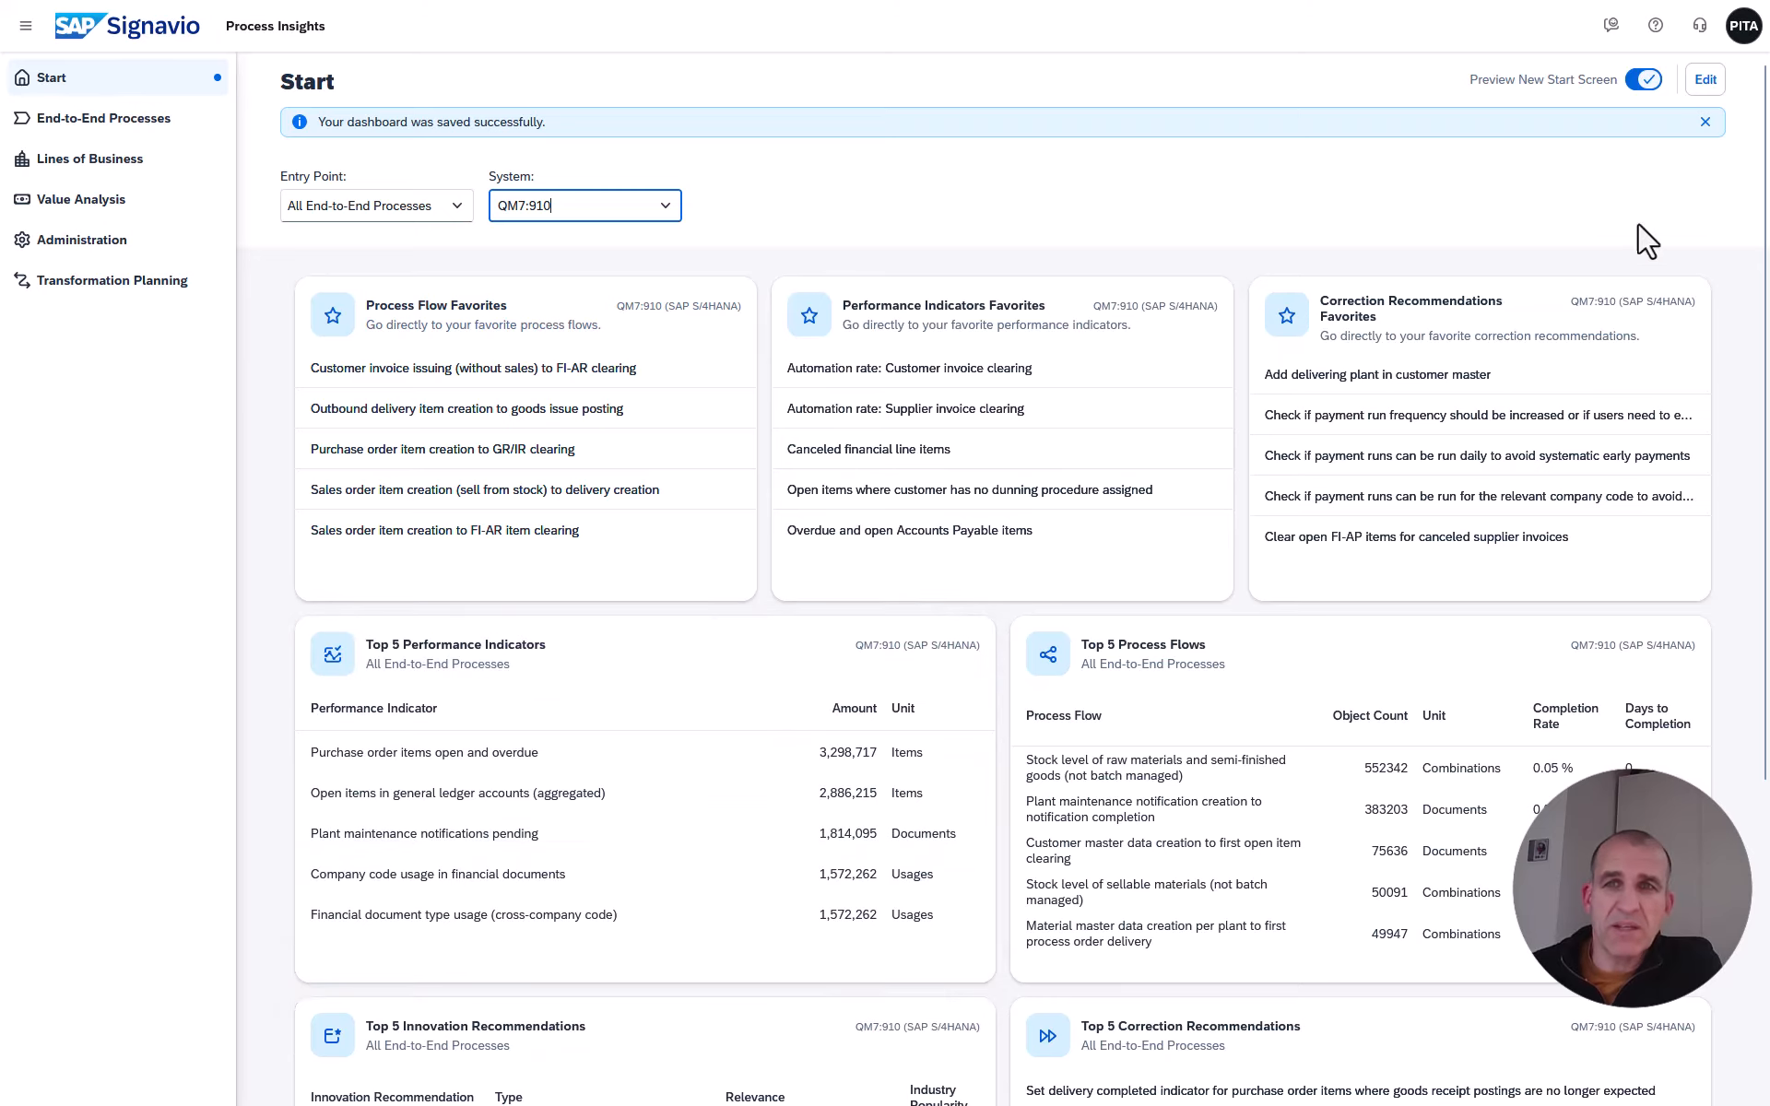
Put the start screen into edit mode and duplicate the default dashboard under the name "Purchasing".
click(1706, 81)
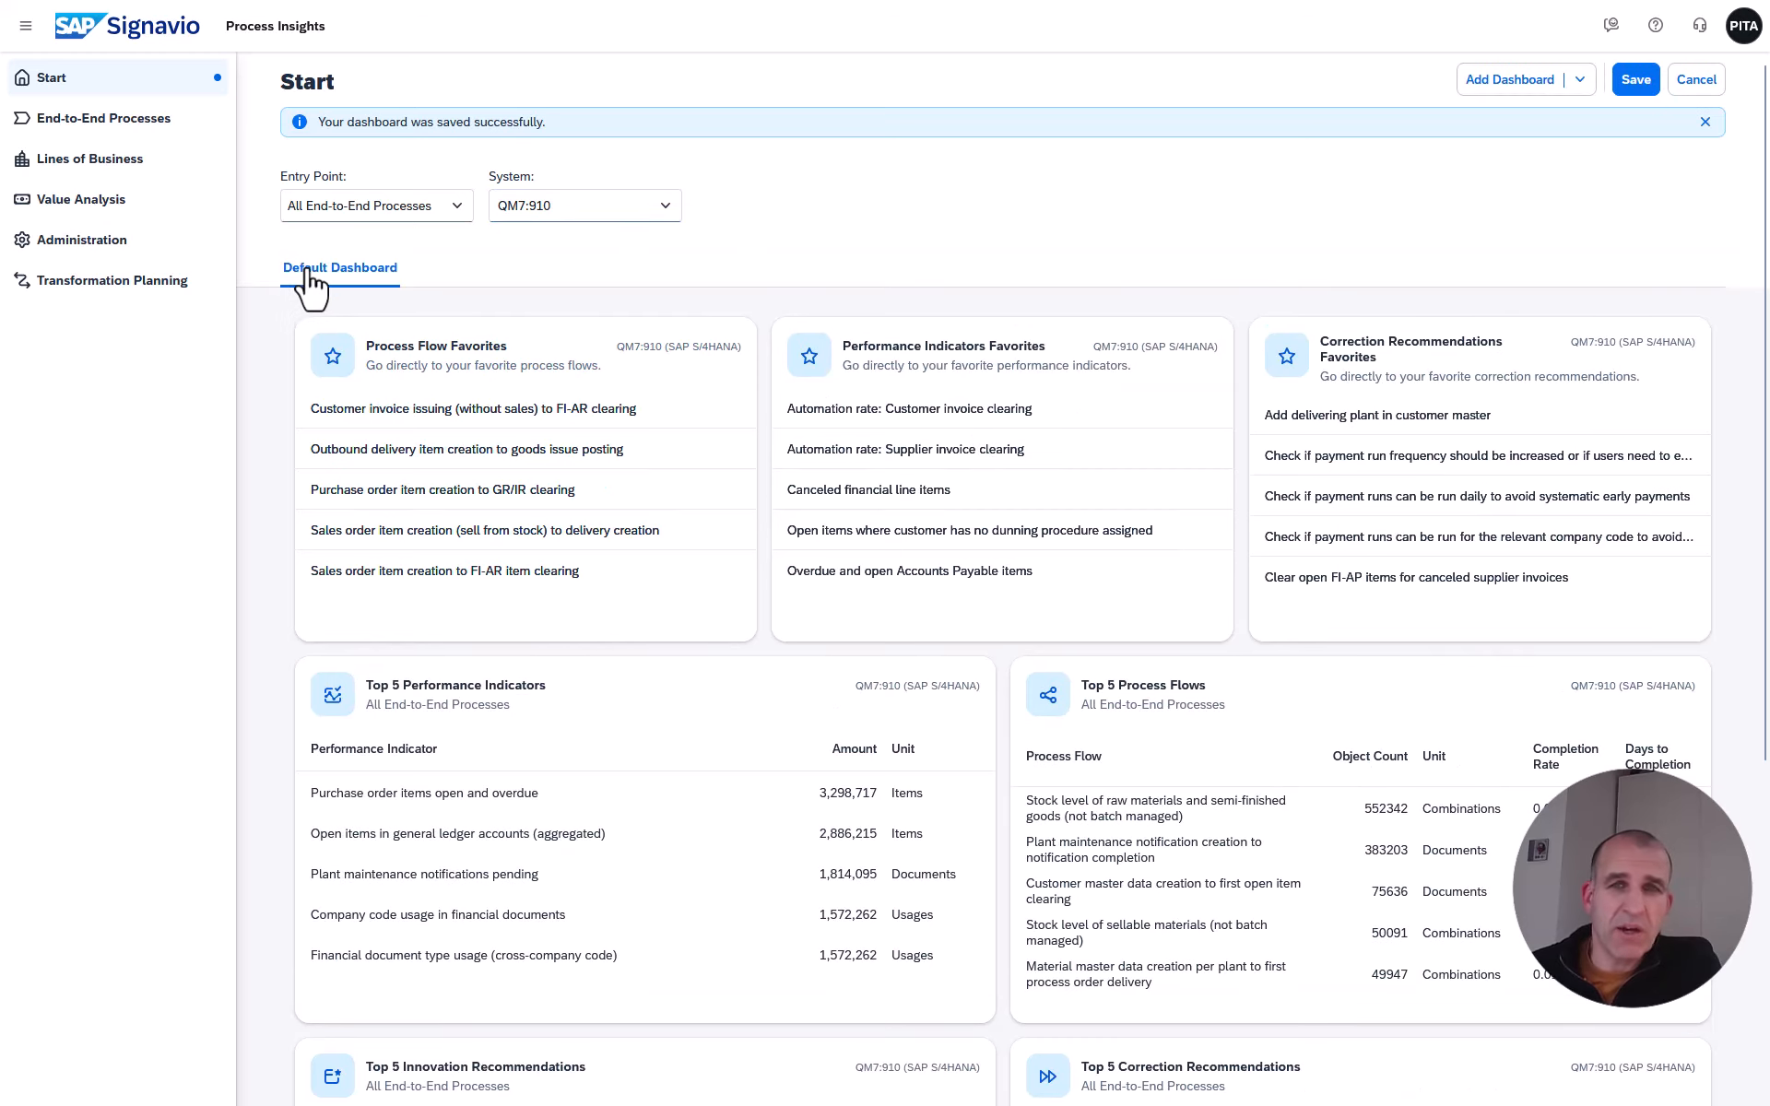
click(1582, 84)
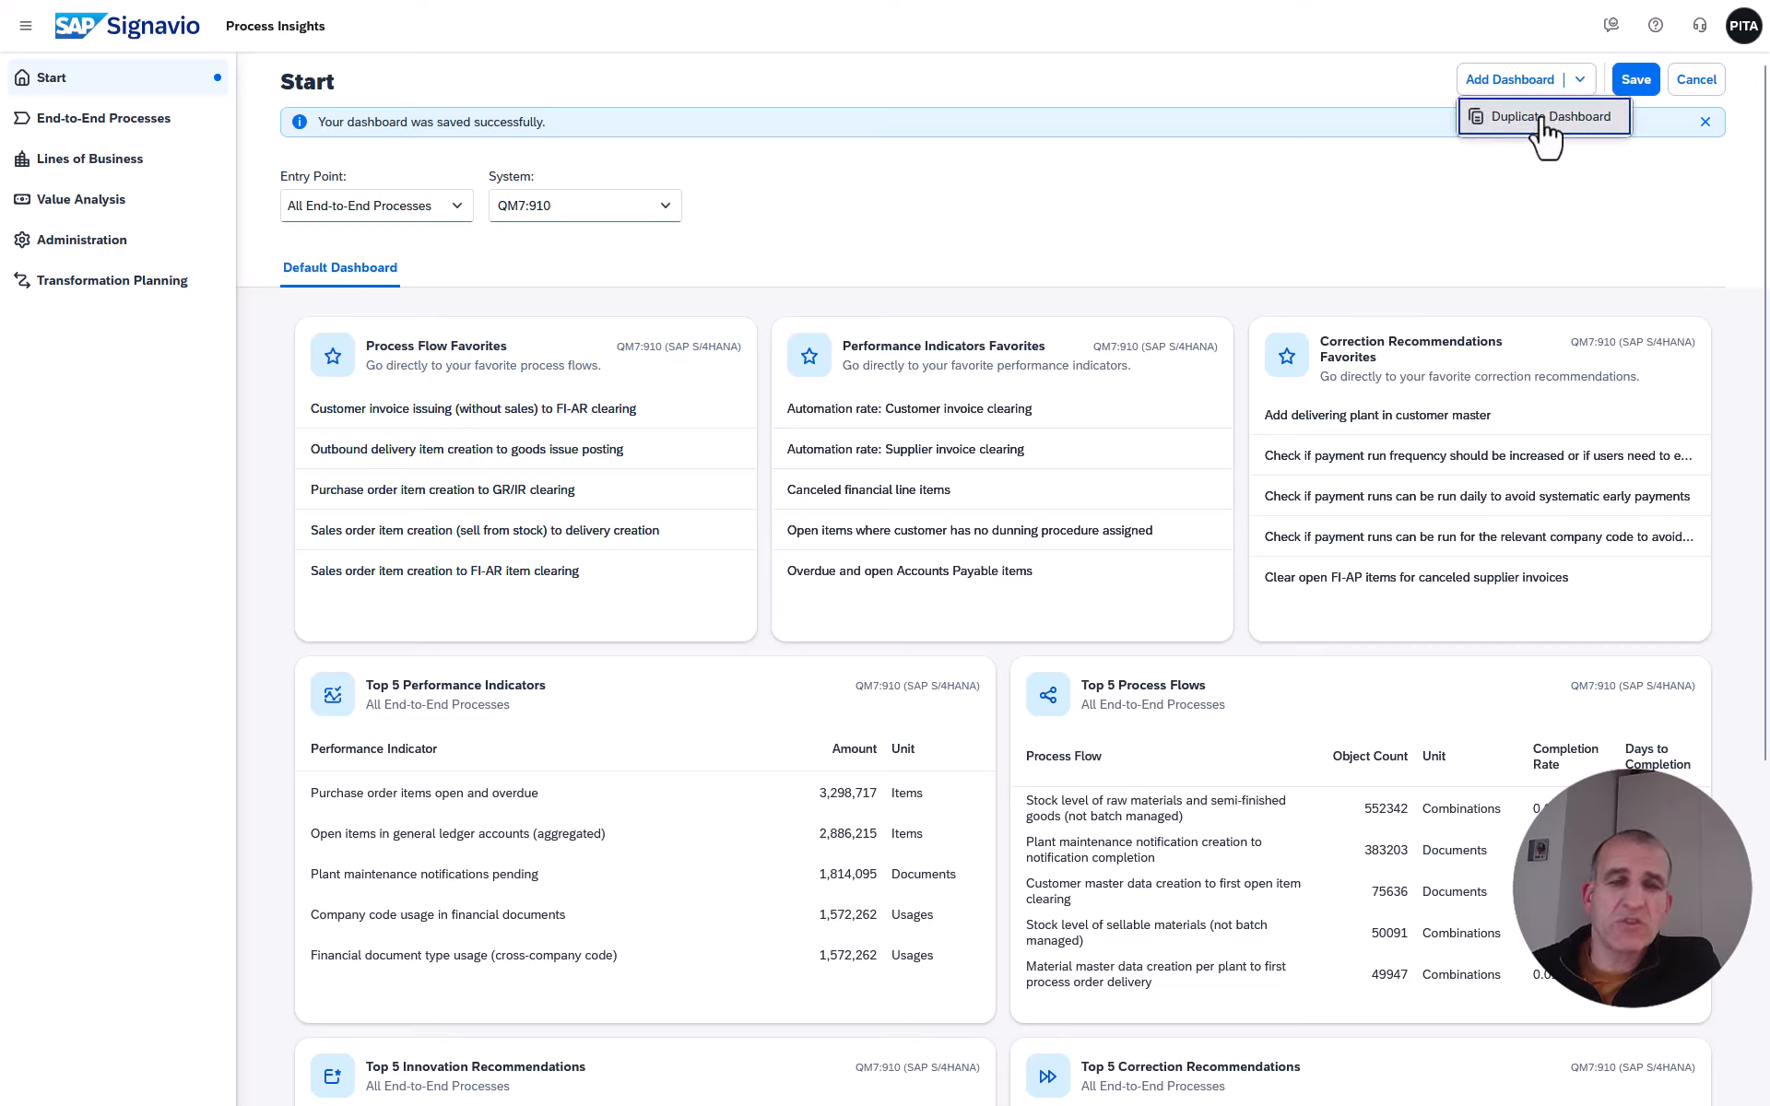
click(1543, 120)
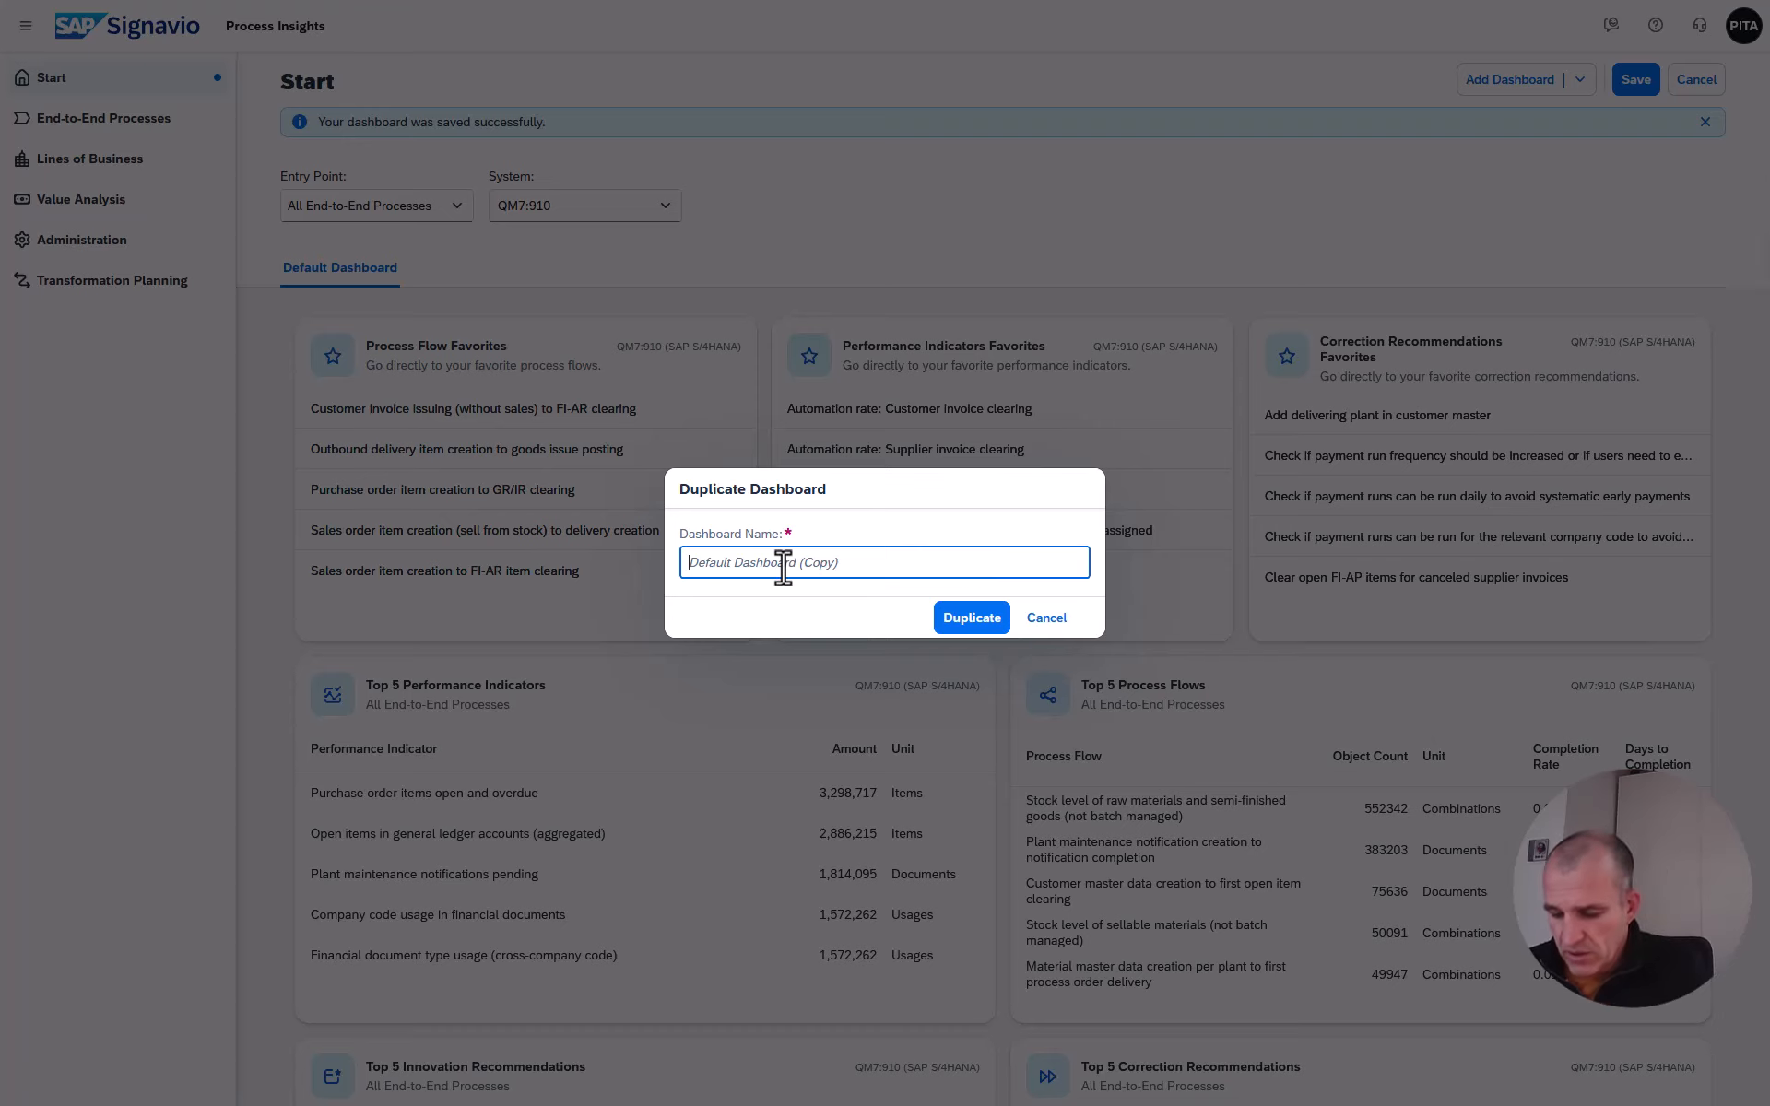
text(Pu)
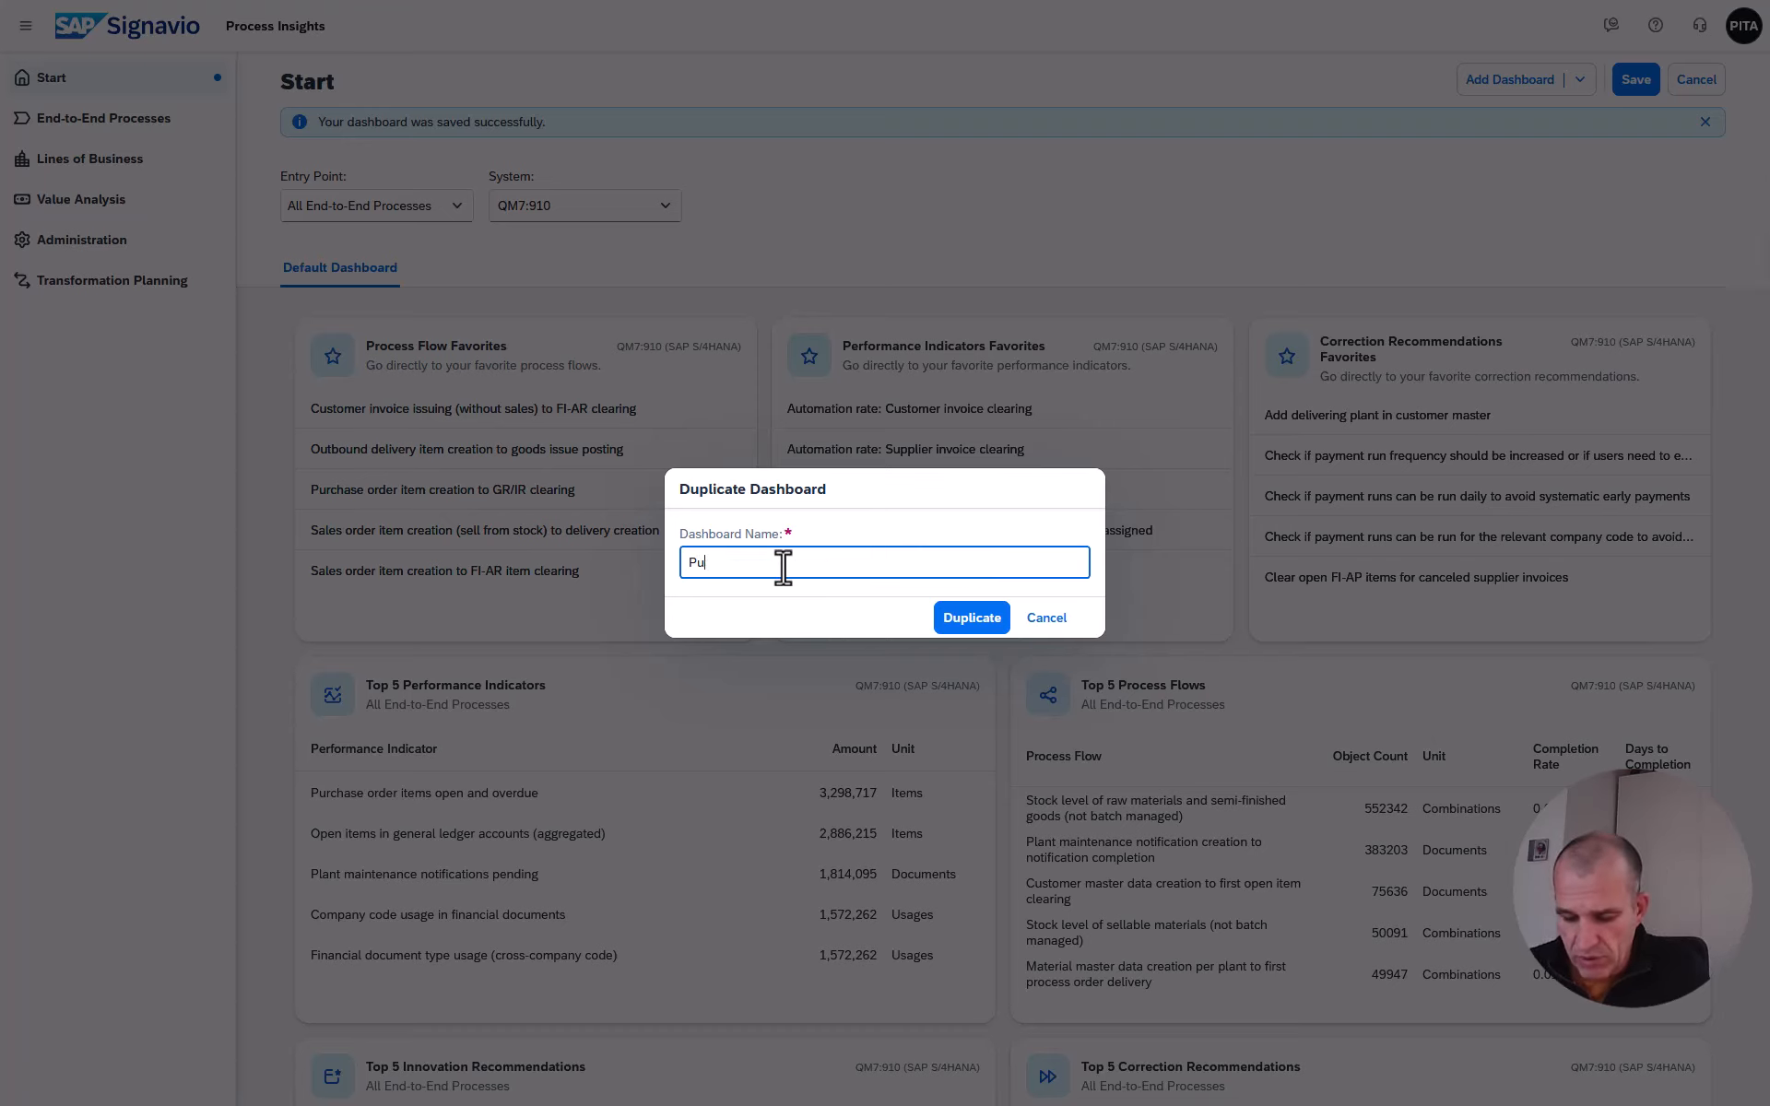
text(rchasing)
click(958, 620)
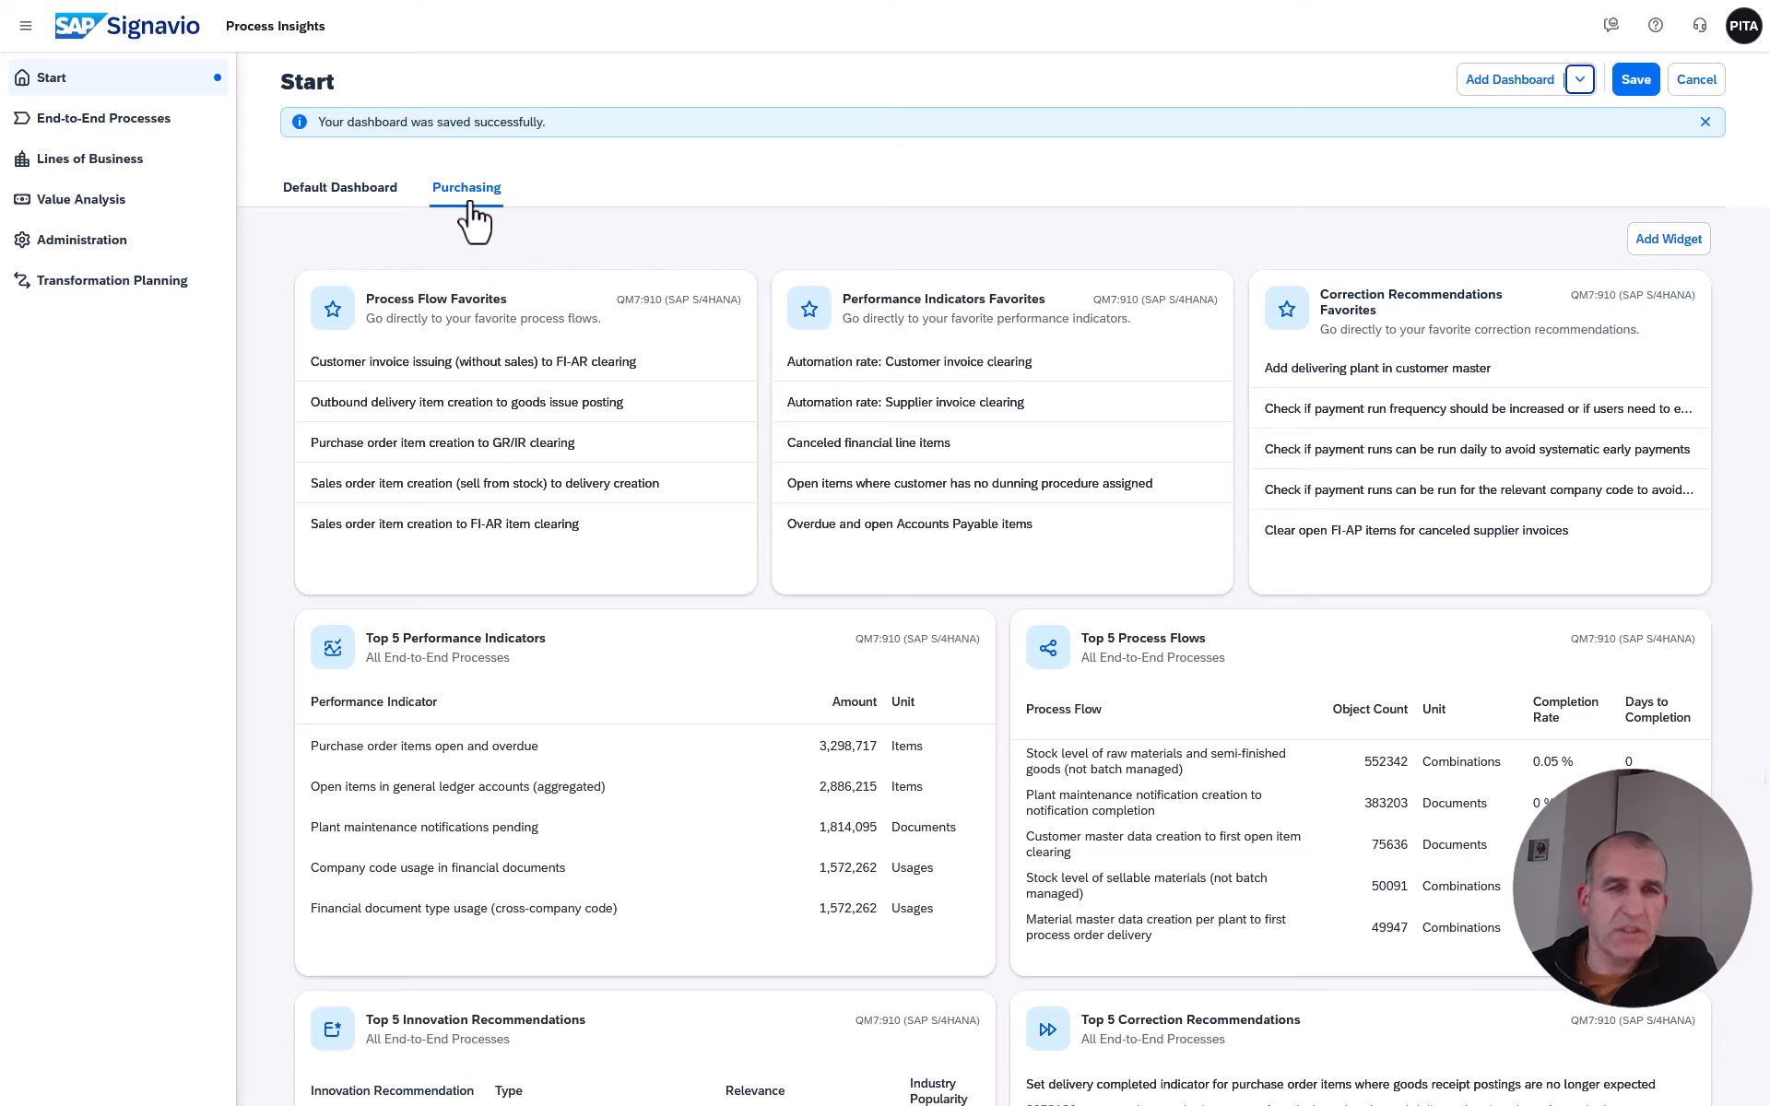
Delete the Process Flow, Performance Indicators and Correction Recommendations Favorites widgets from the Purchasing dashboard.
mouse_move(739, 316)
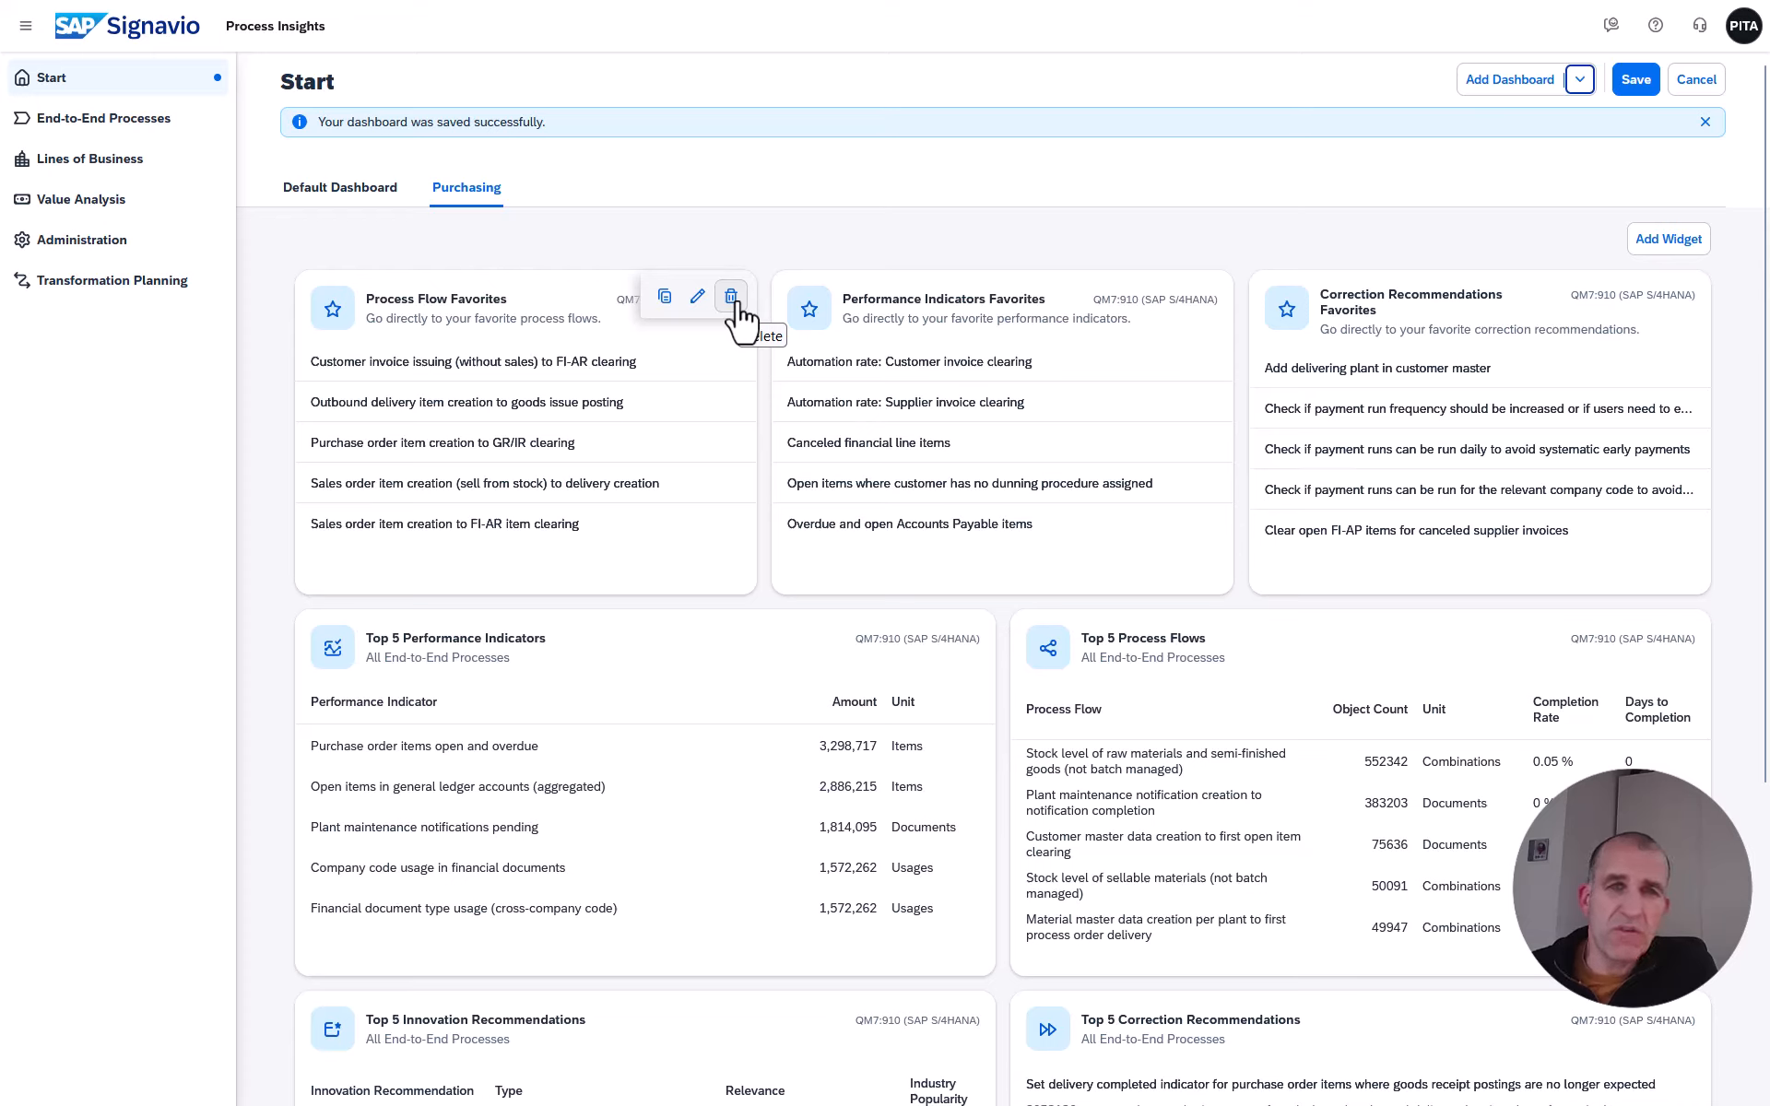
click(730, 297)
mouse_move(1213, 360)
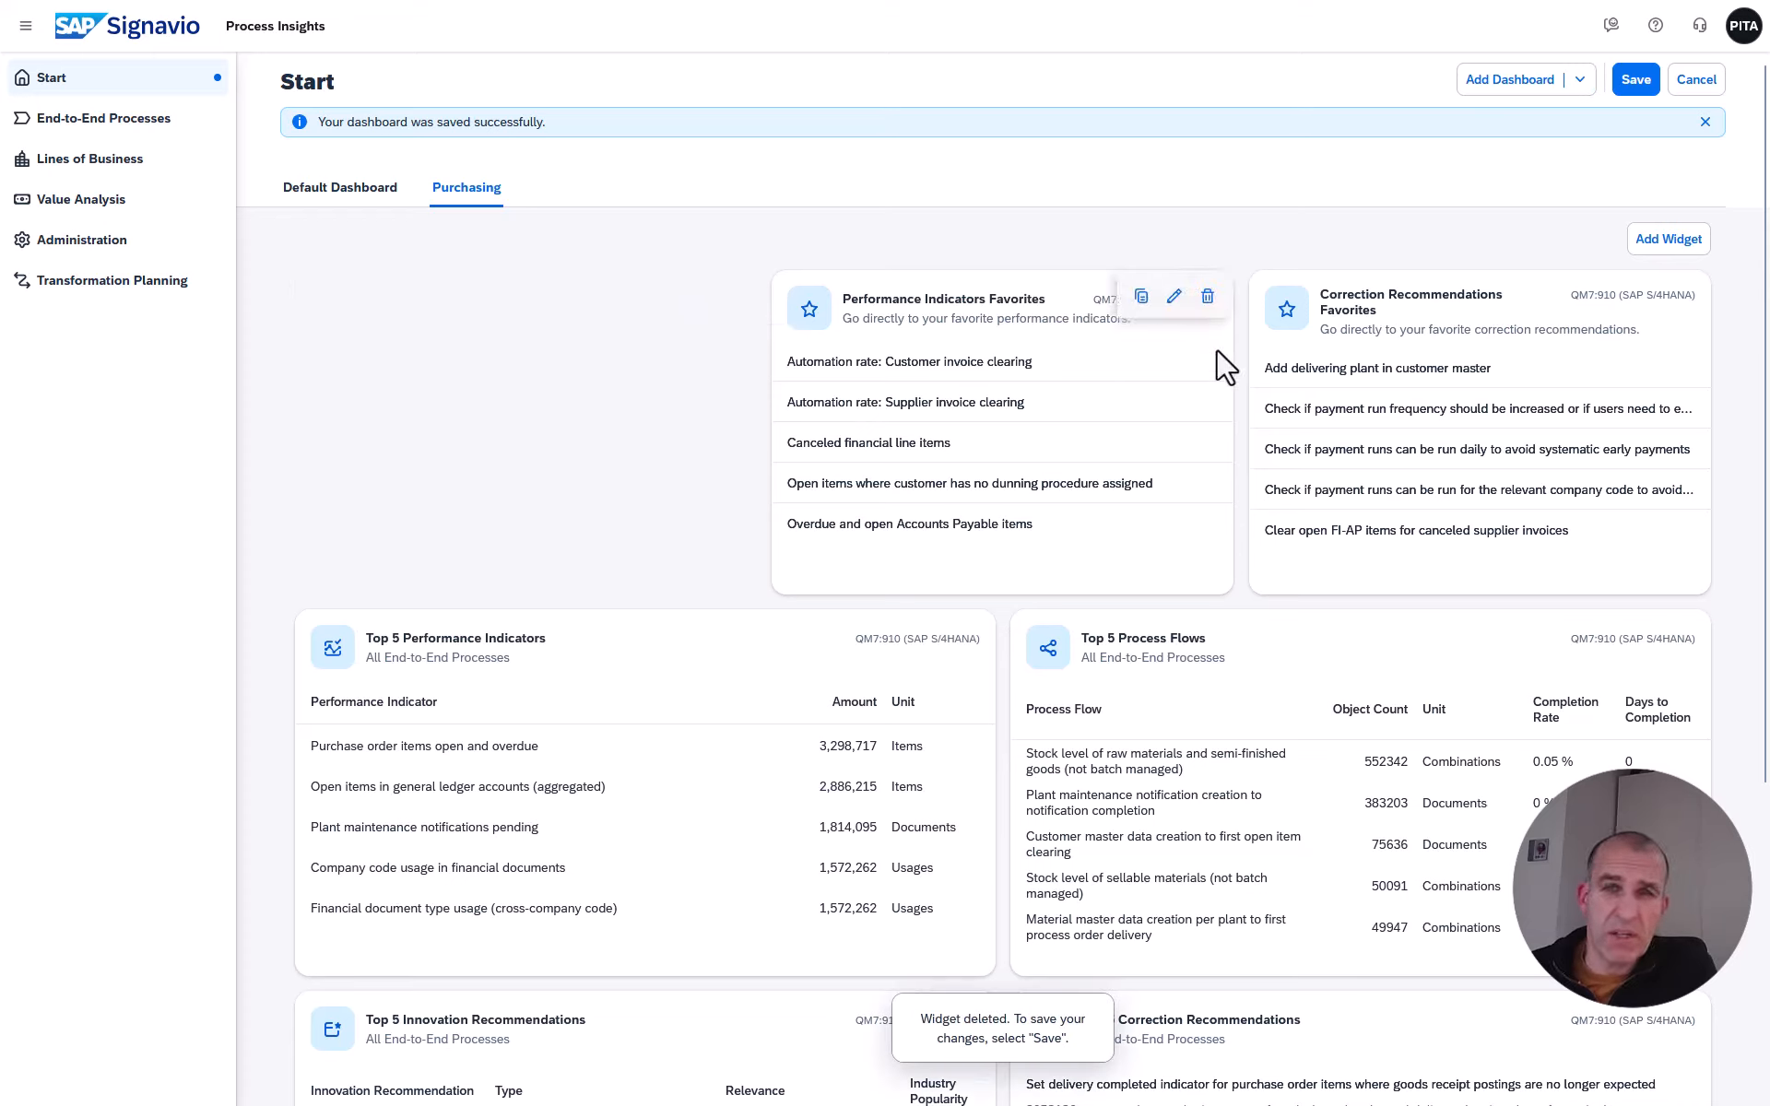
click(1215, 304)
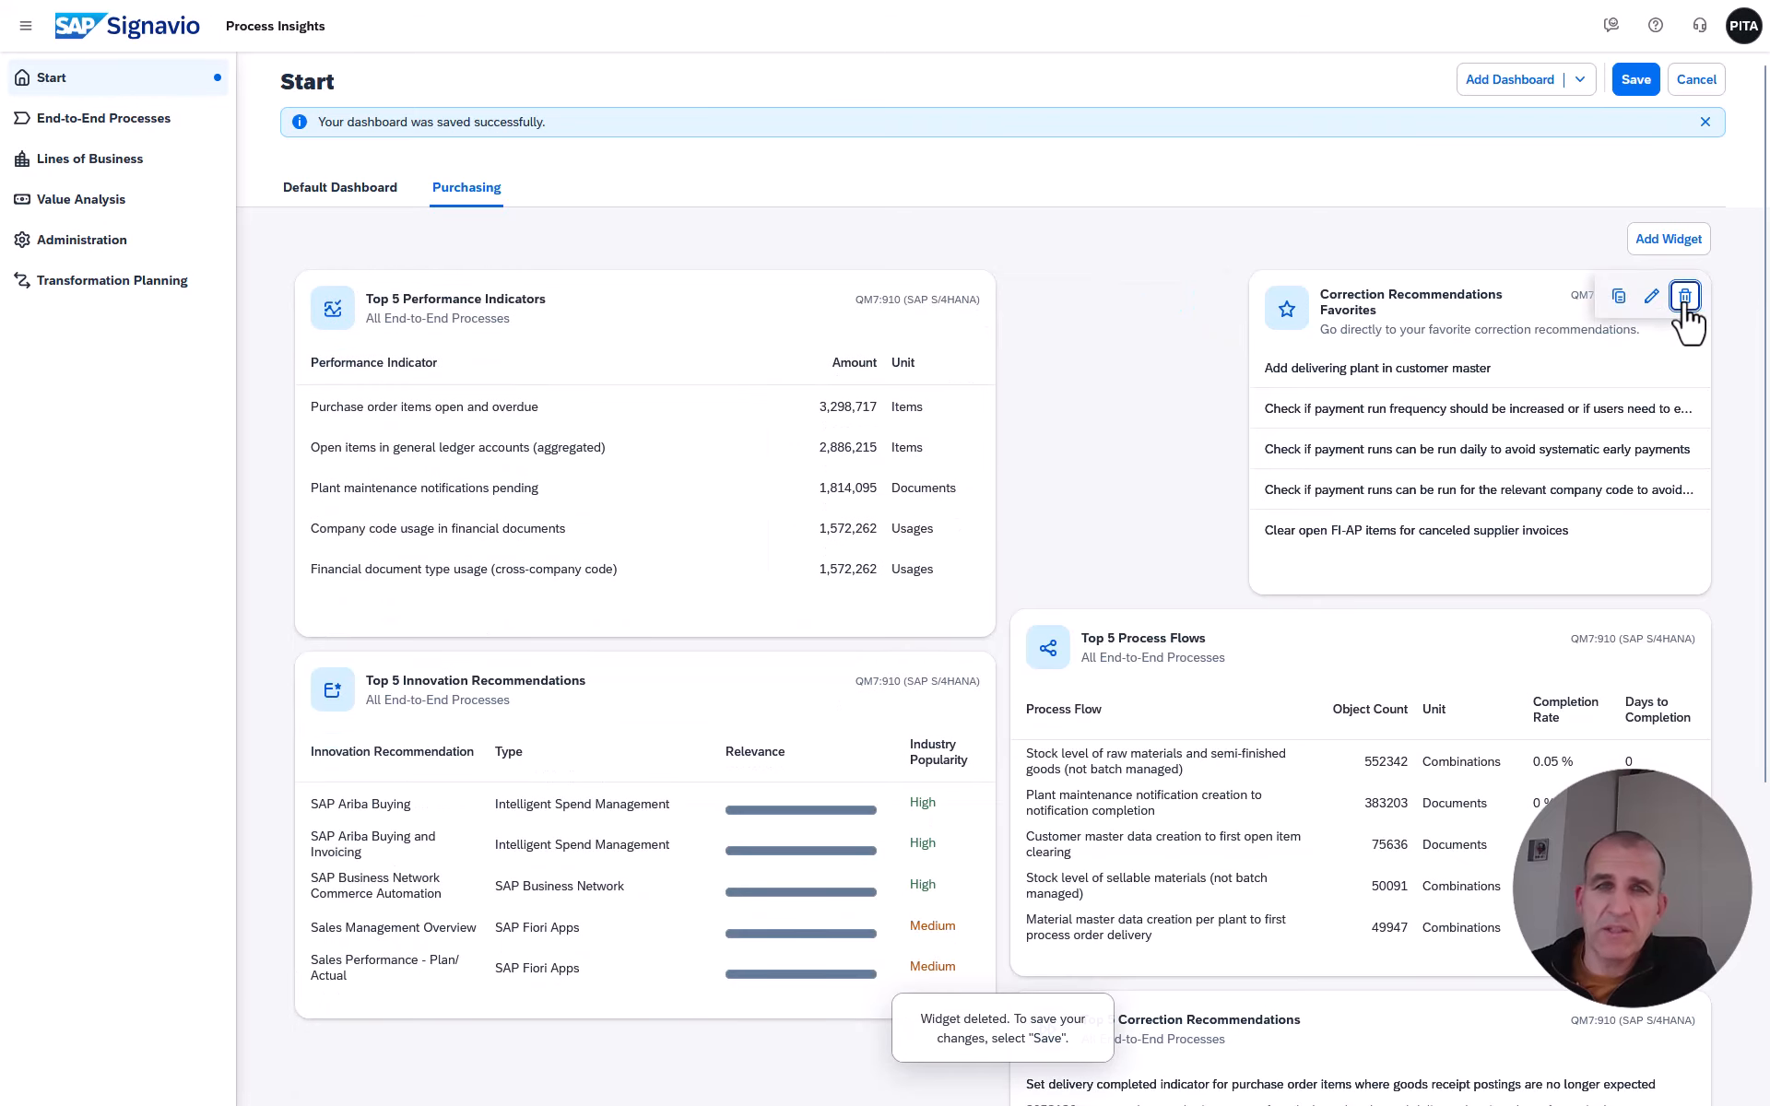
click(1685, 297)
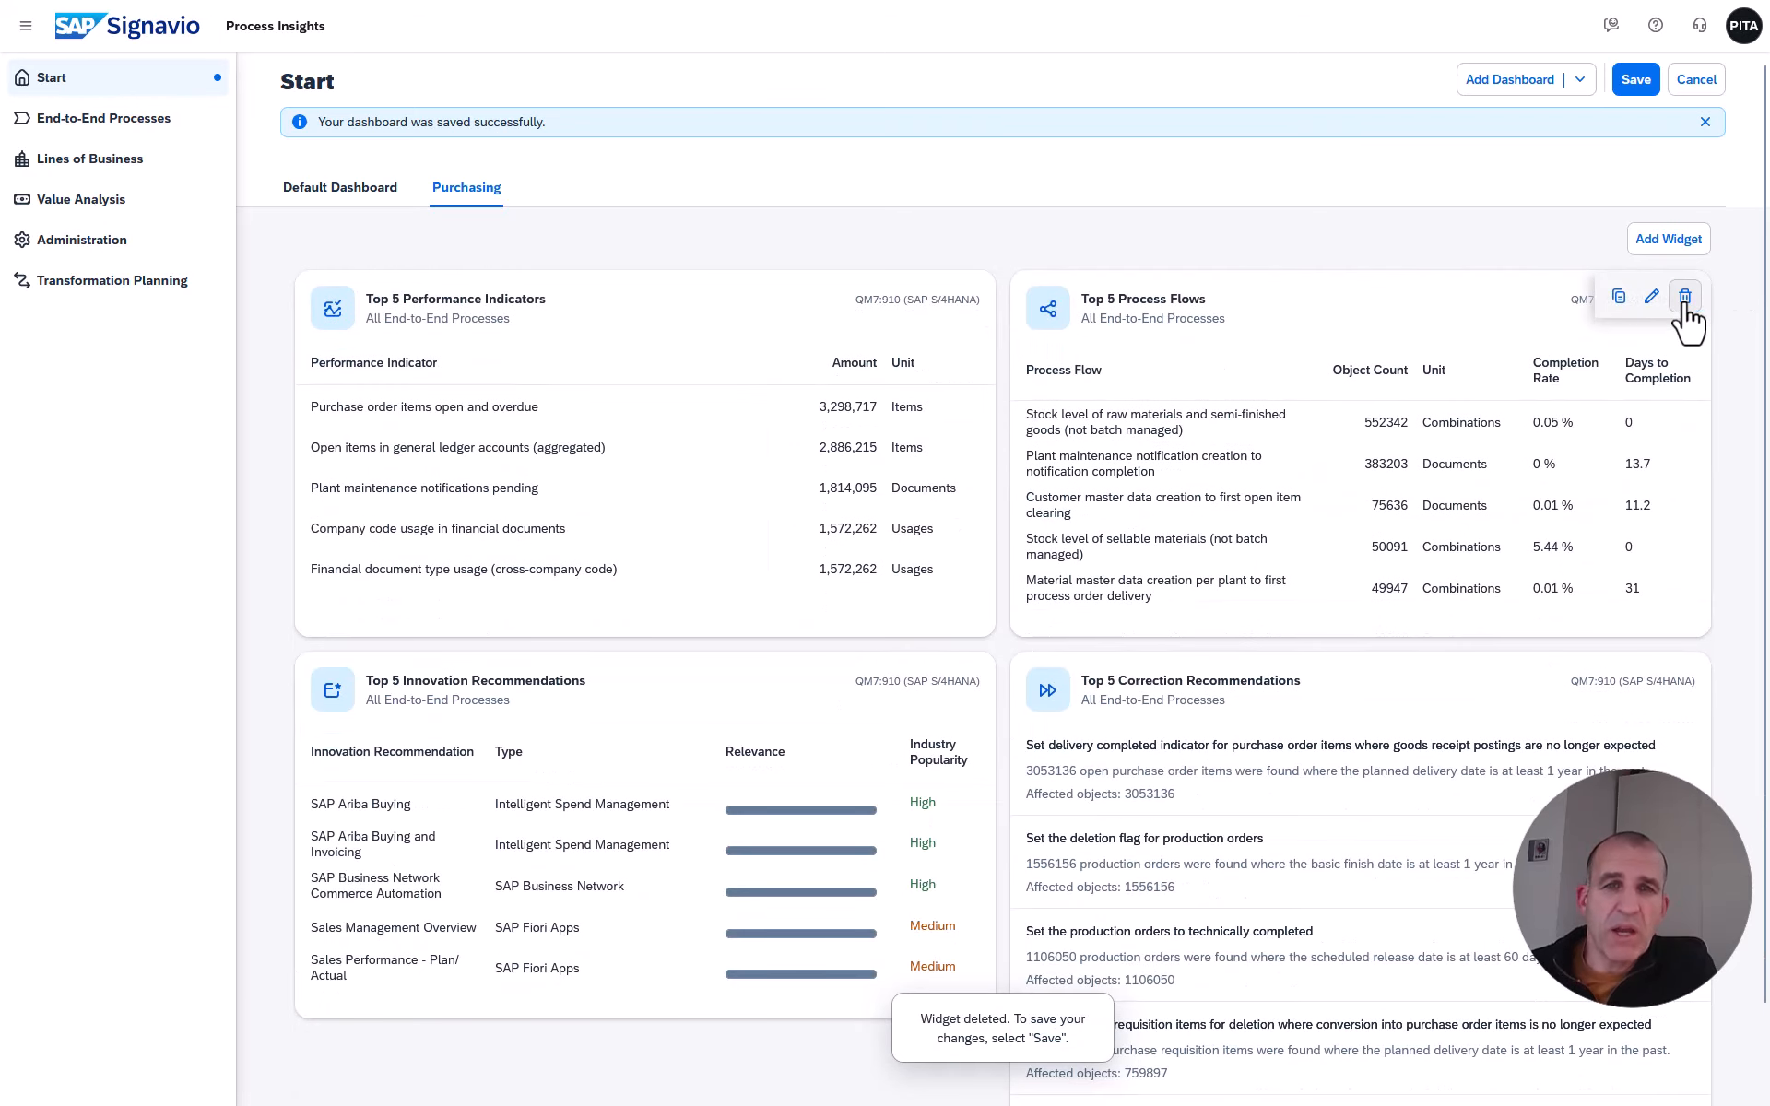
Configure the Top 5 Performance Indicators widget for the end-to-end process Source to Pay with category Master Data, and save the widget.
mouse_move(894, 447)
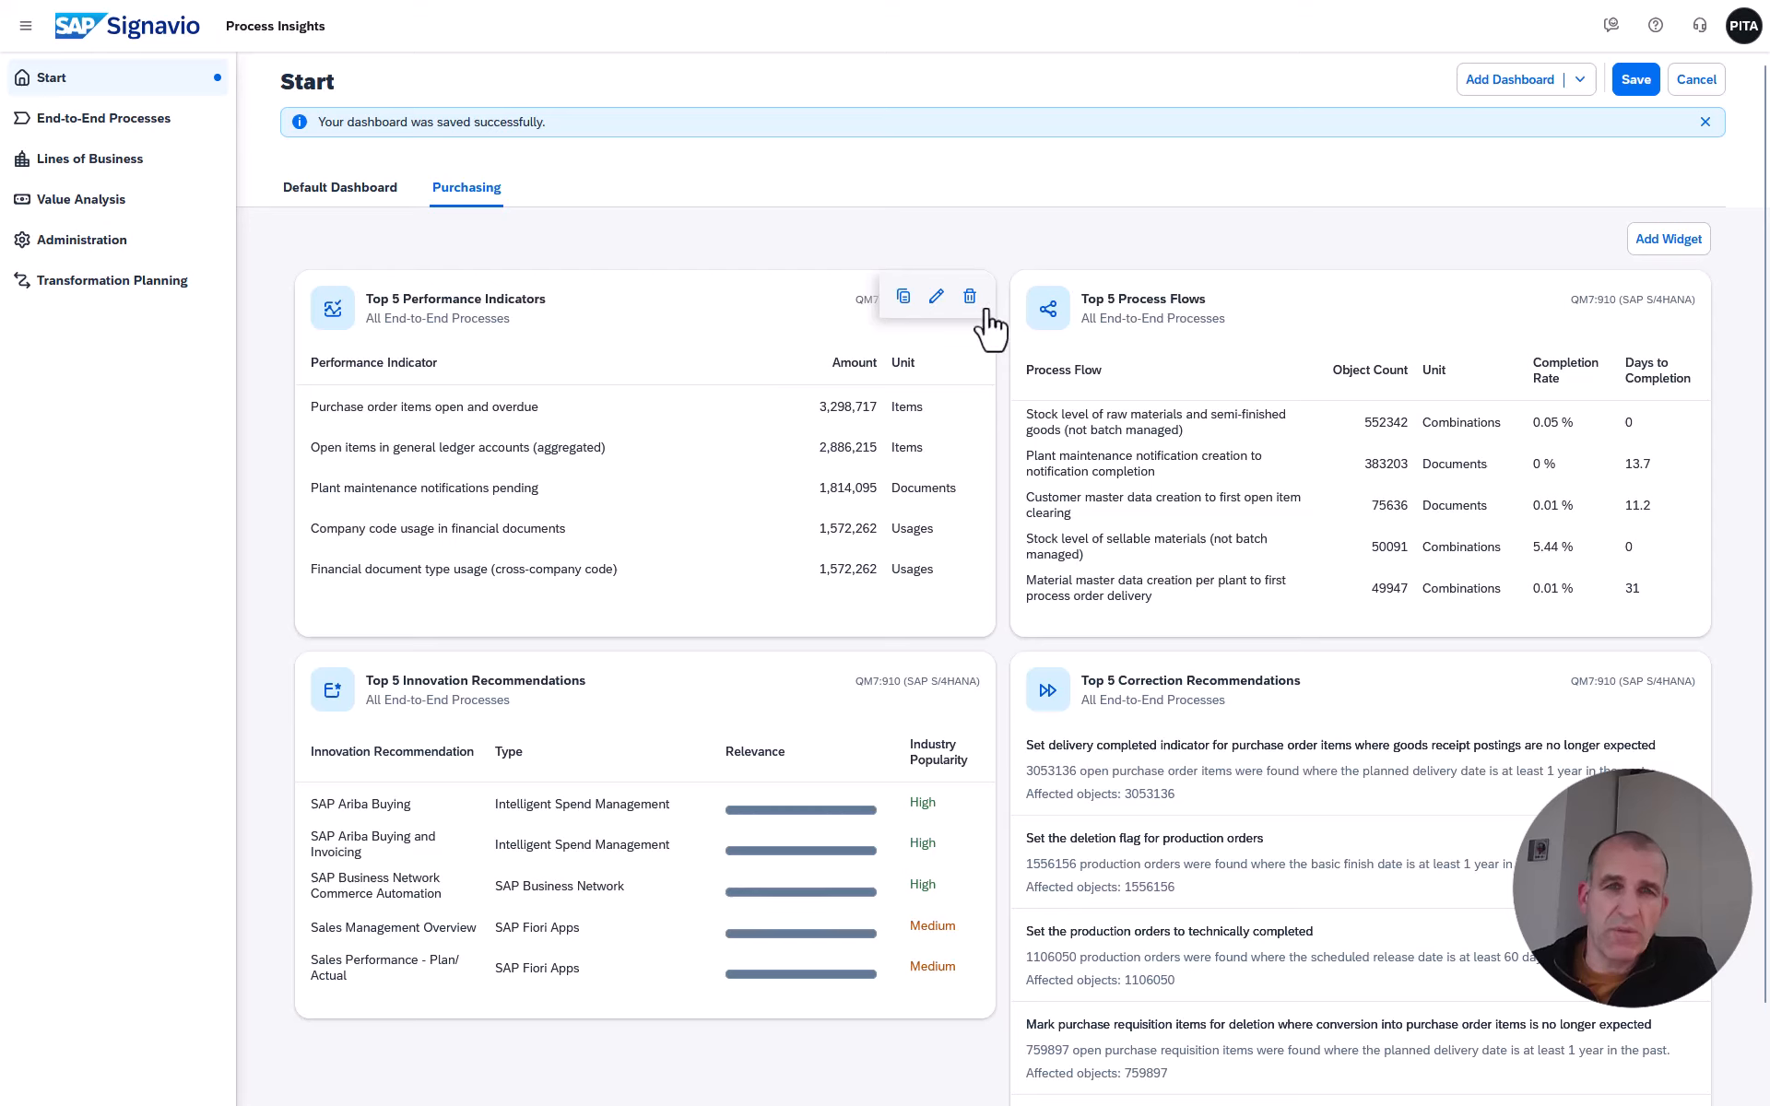
click(936, 299)
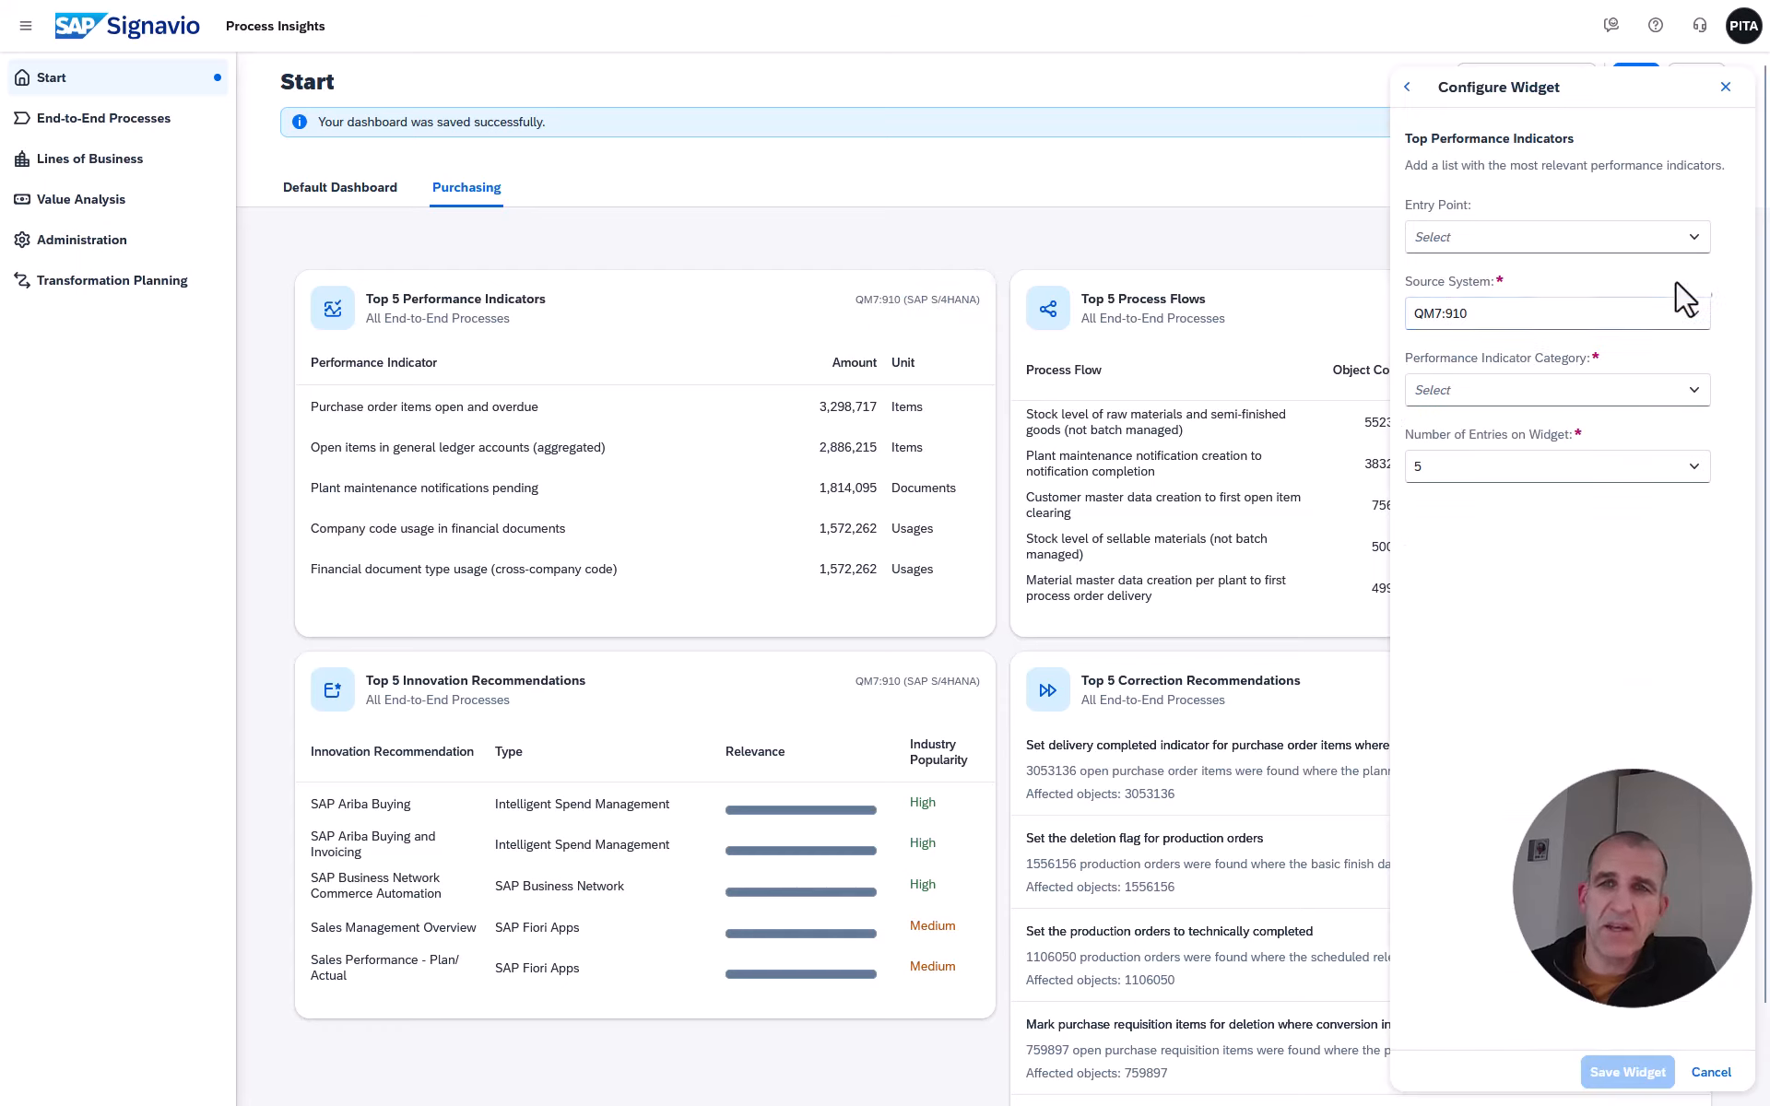
click(1694, 239)
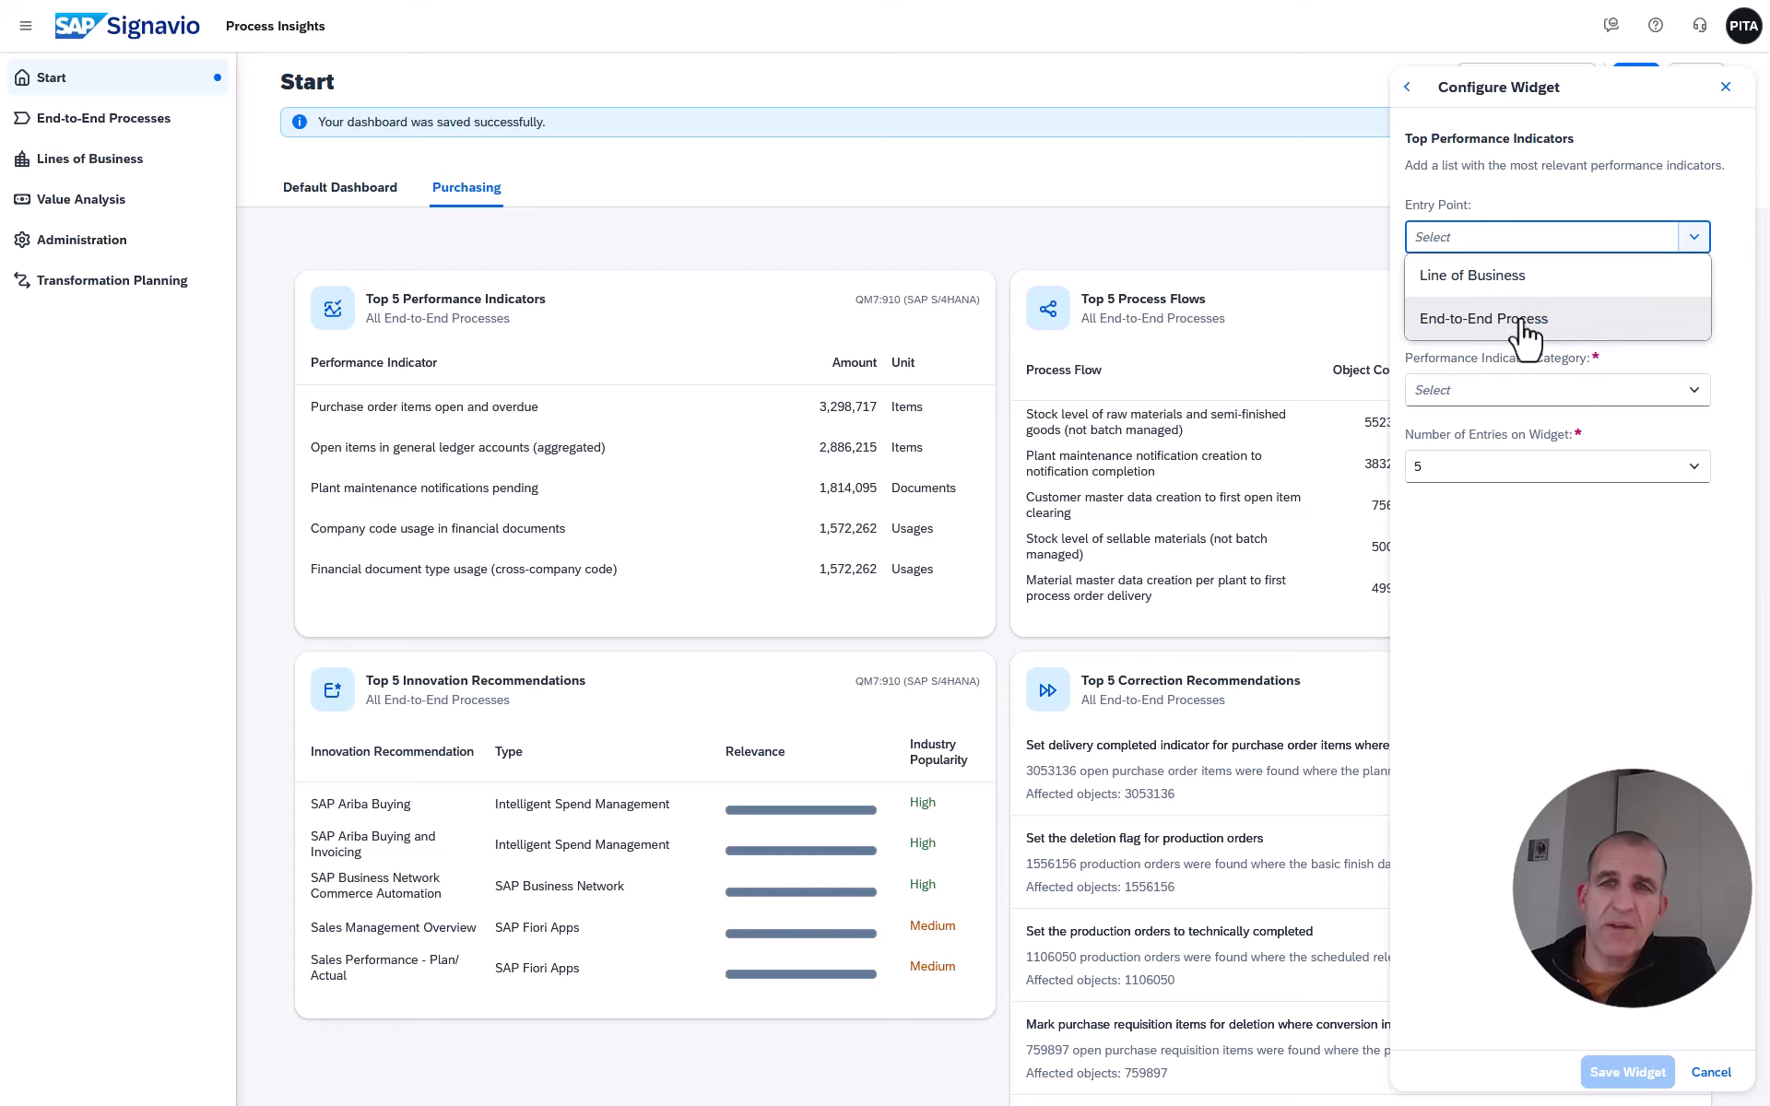
click(1520, 321)
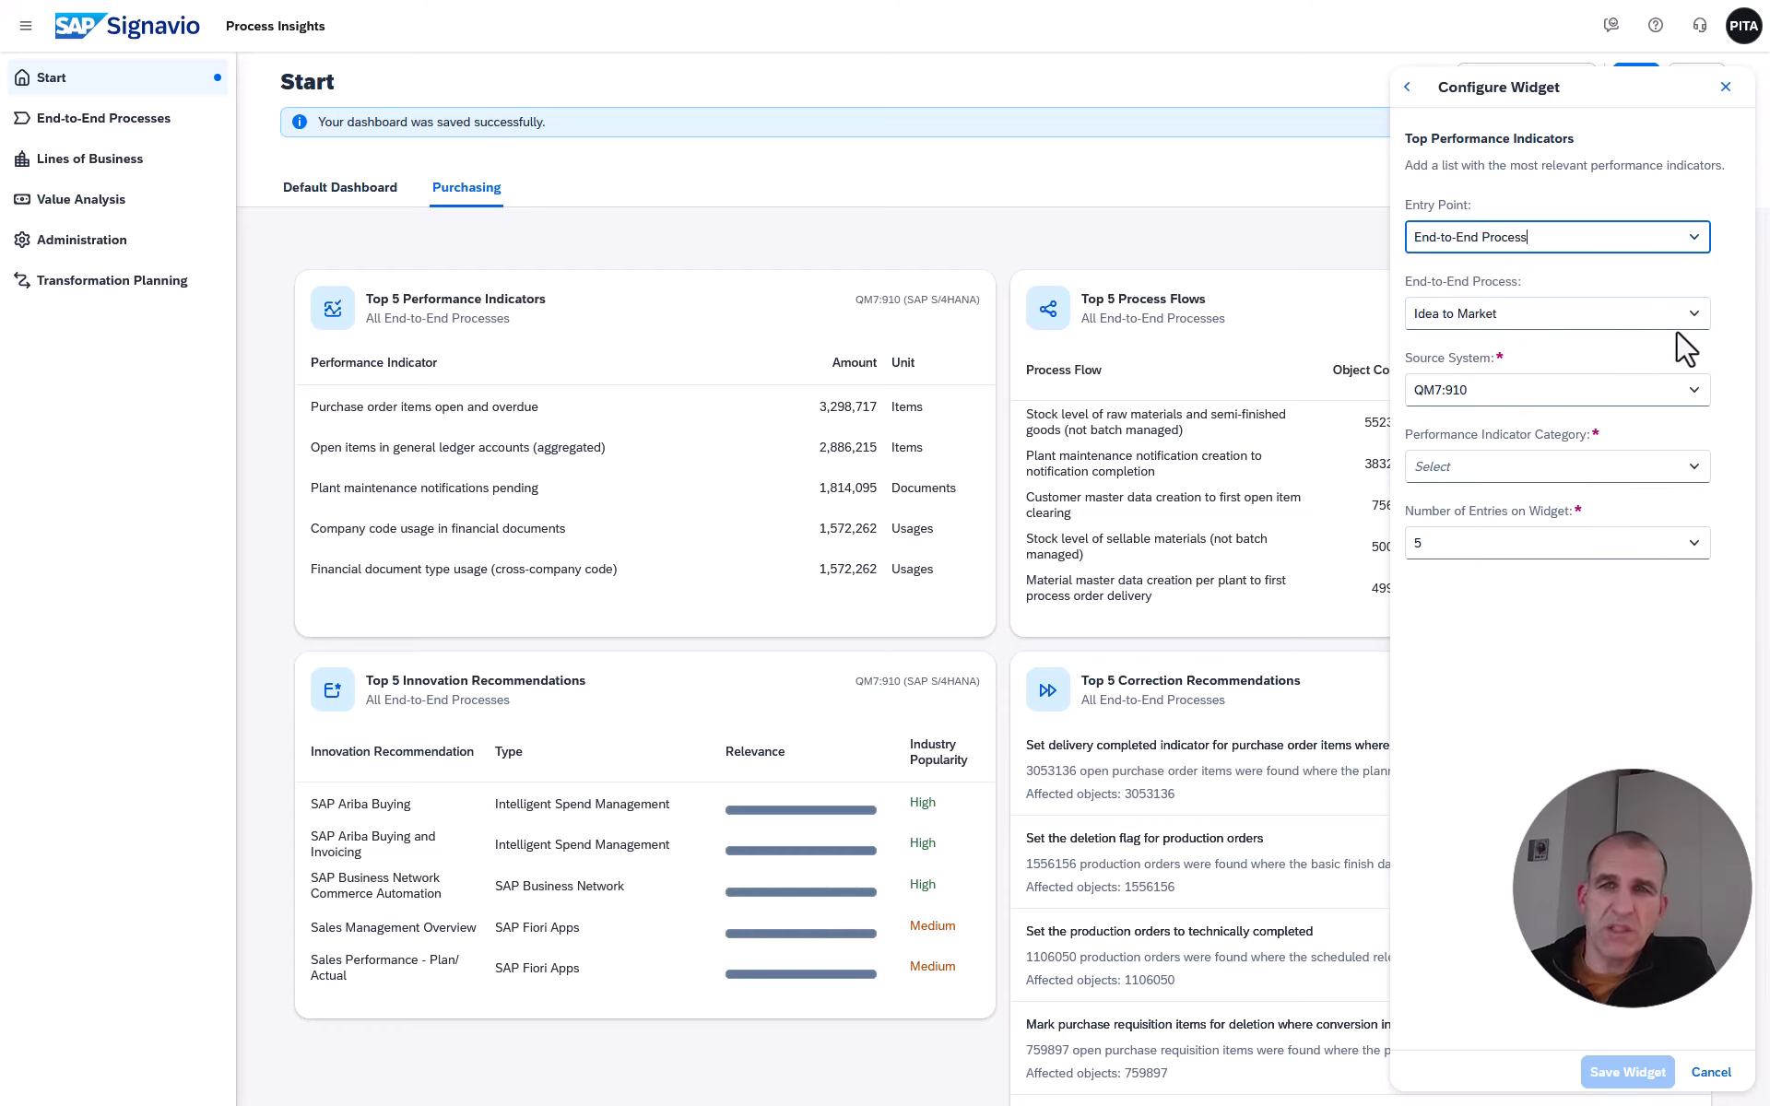
click(1694, 316)
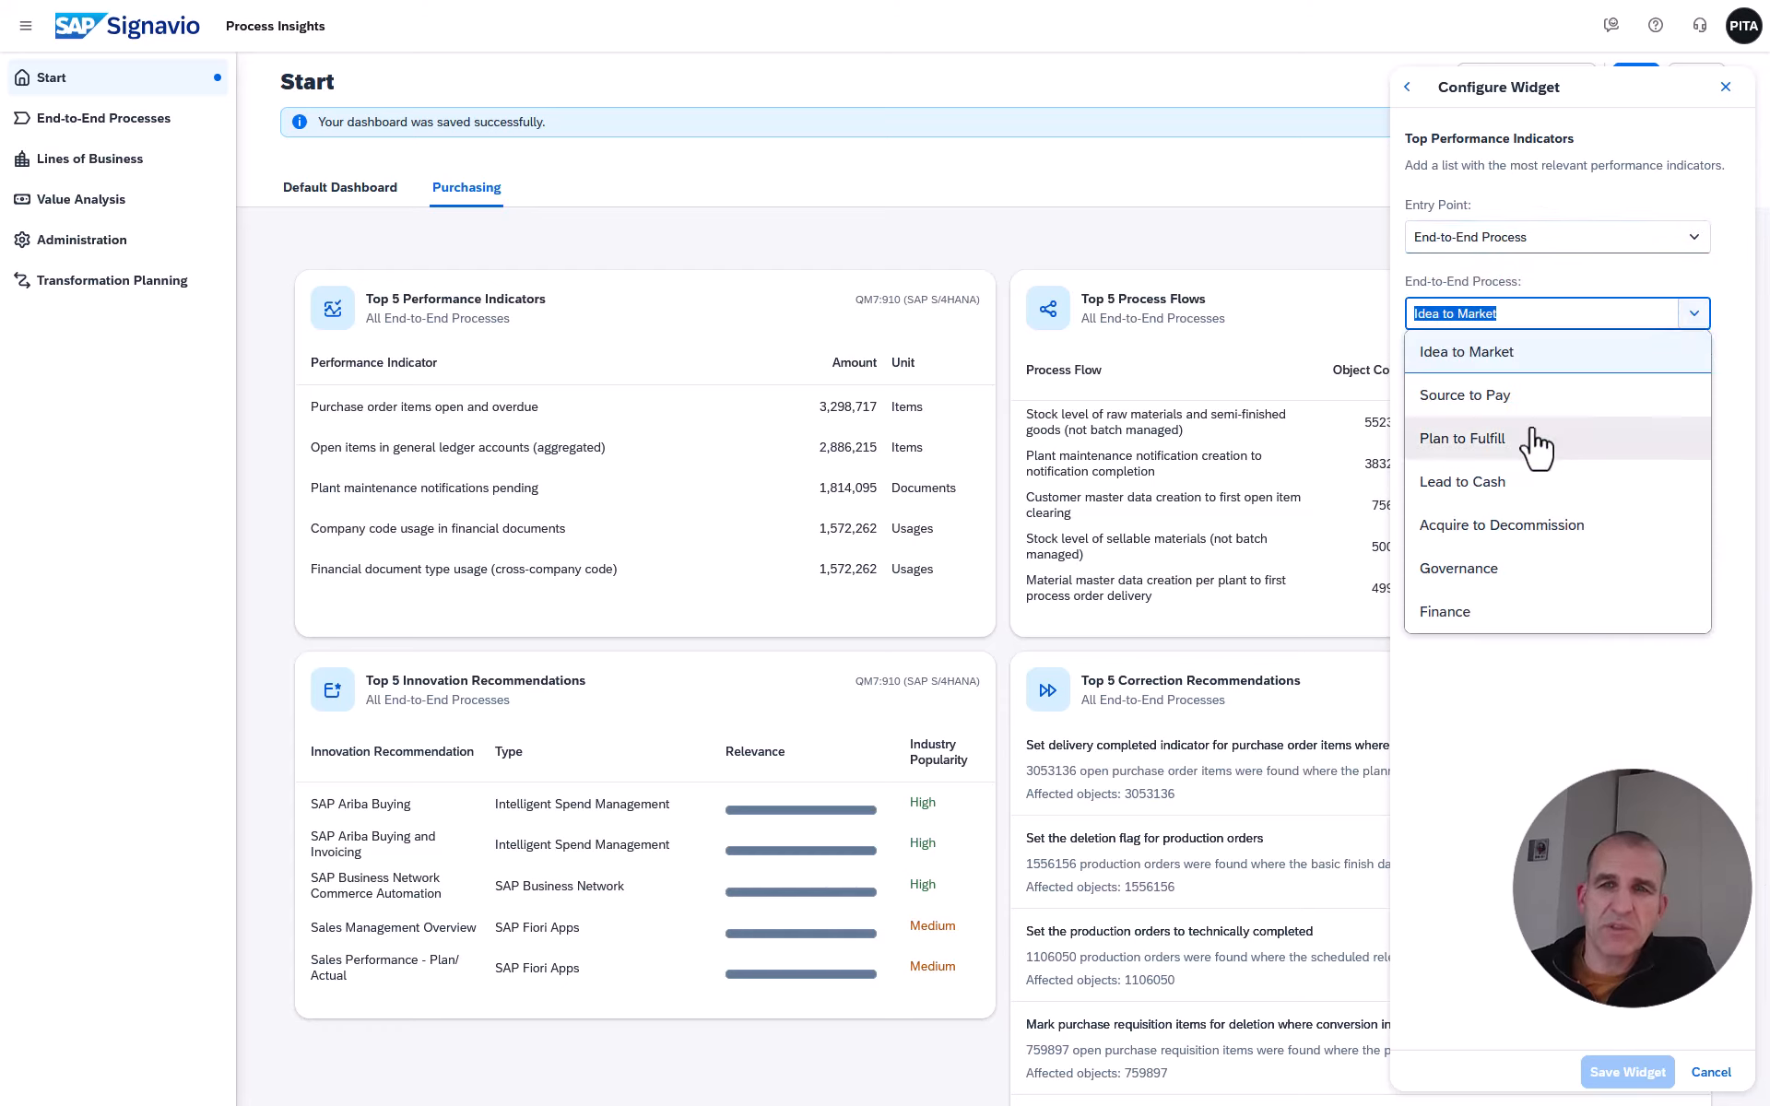
click(1481, 402)
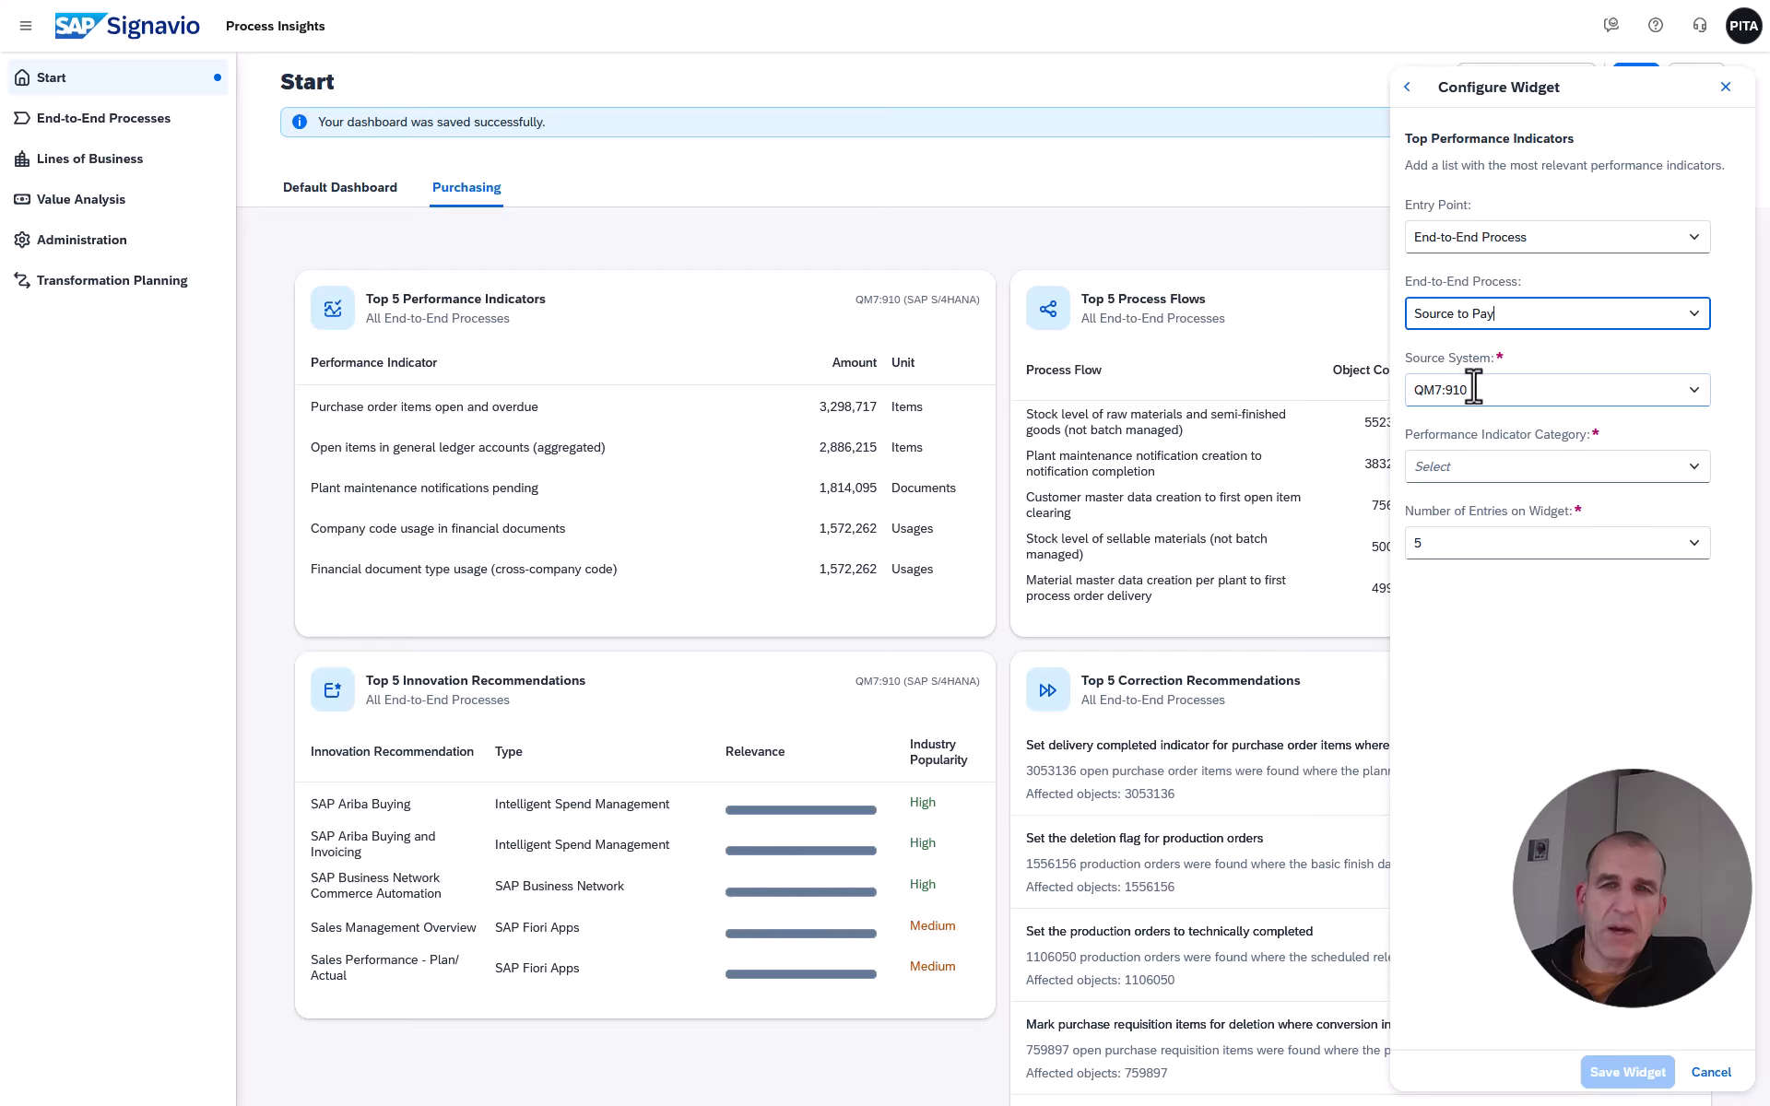
click(1694, 472)
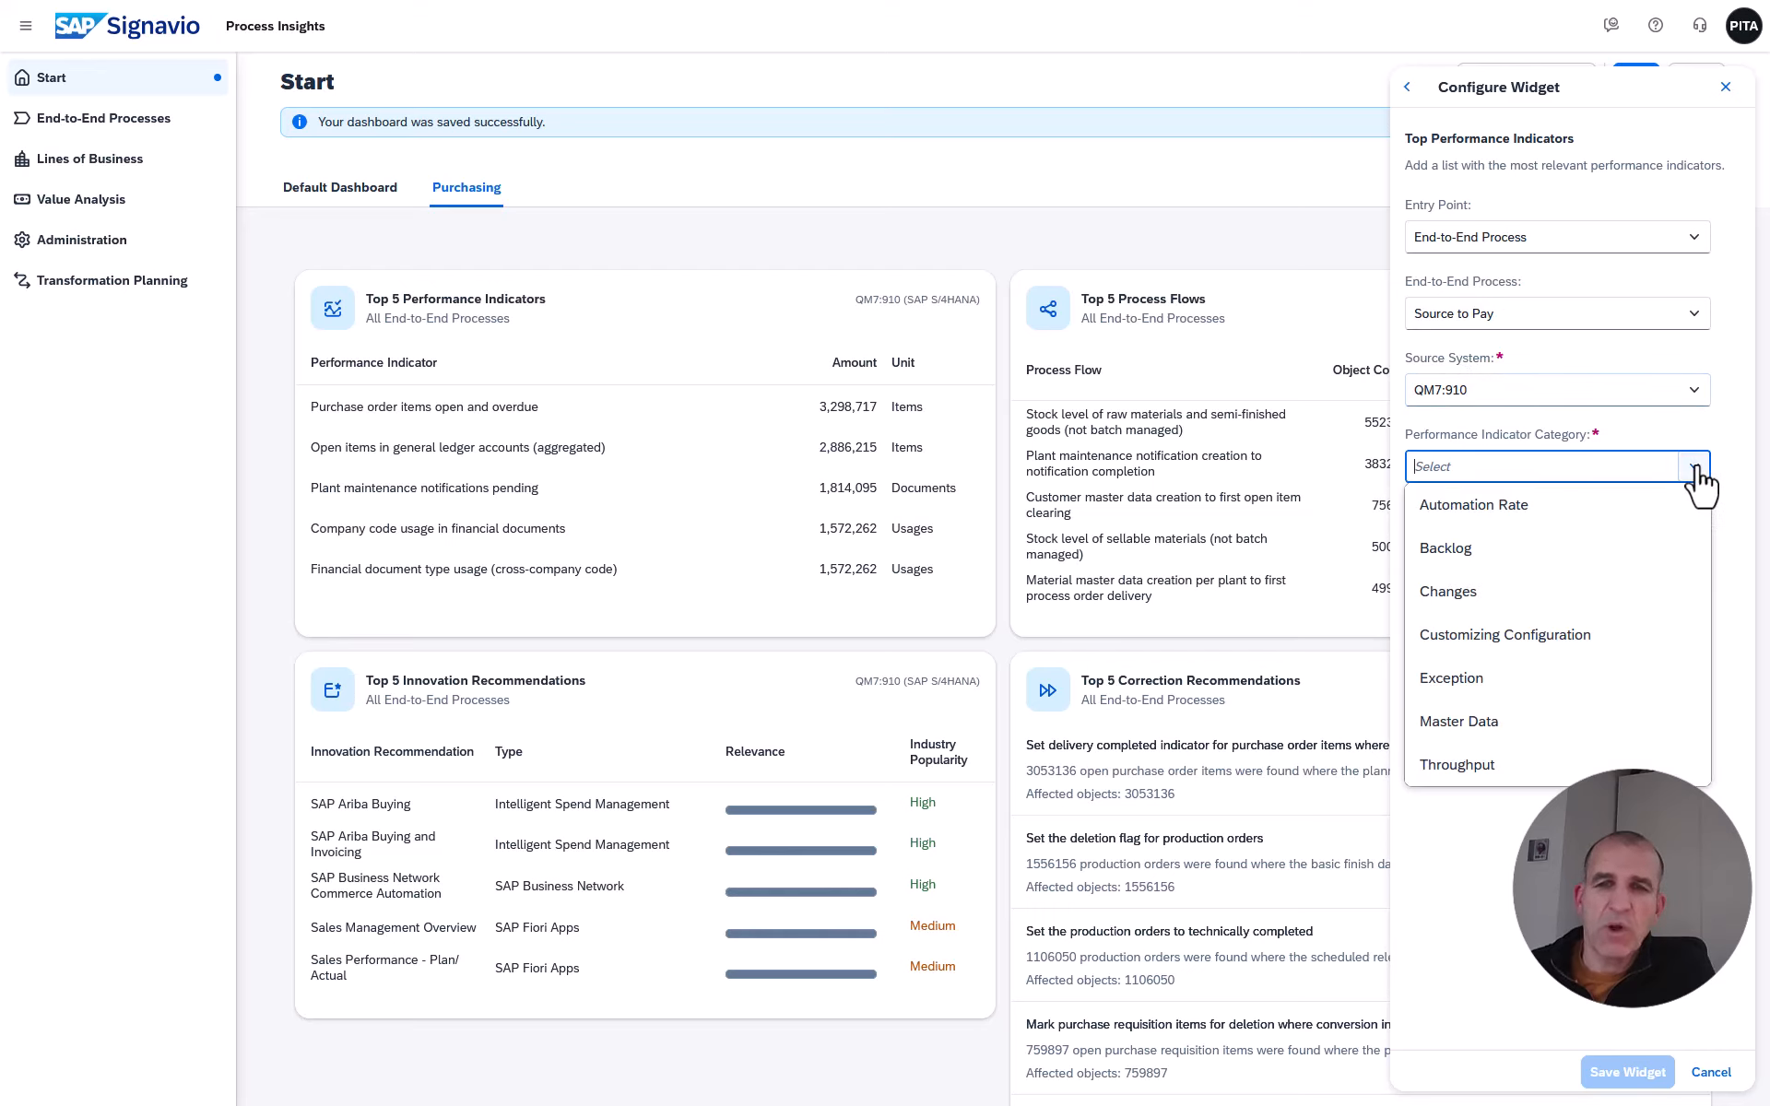
click(1523, 728)
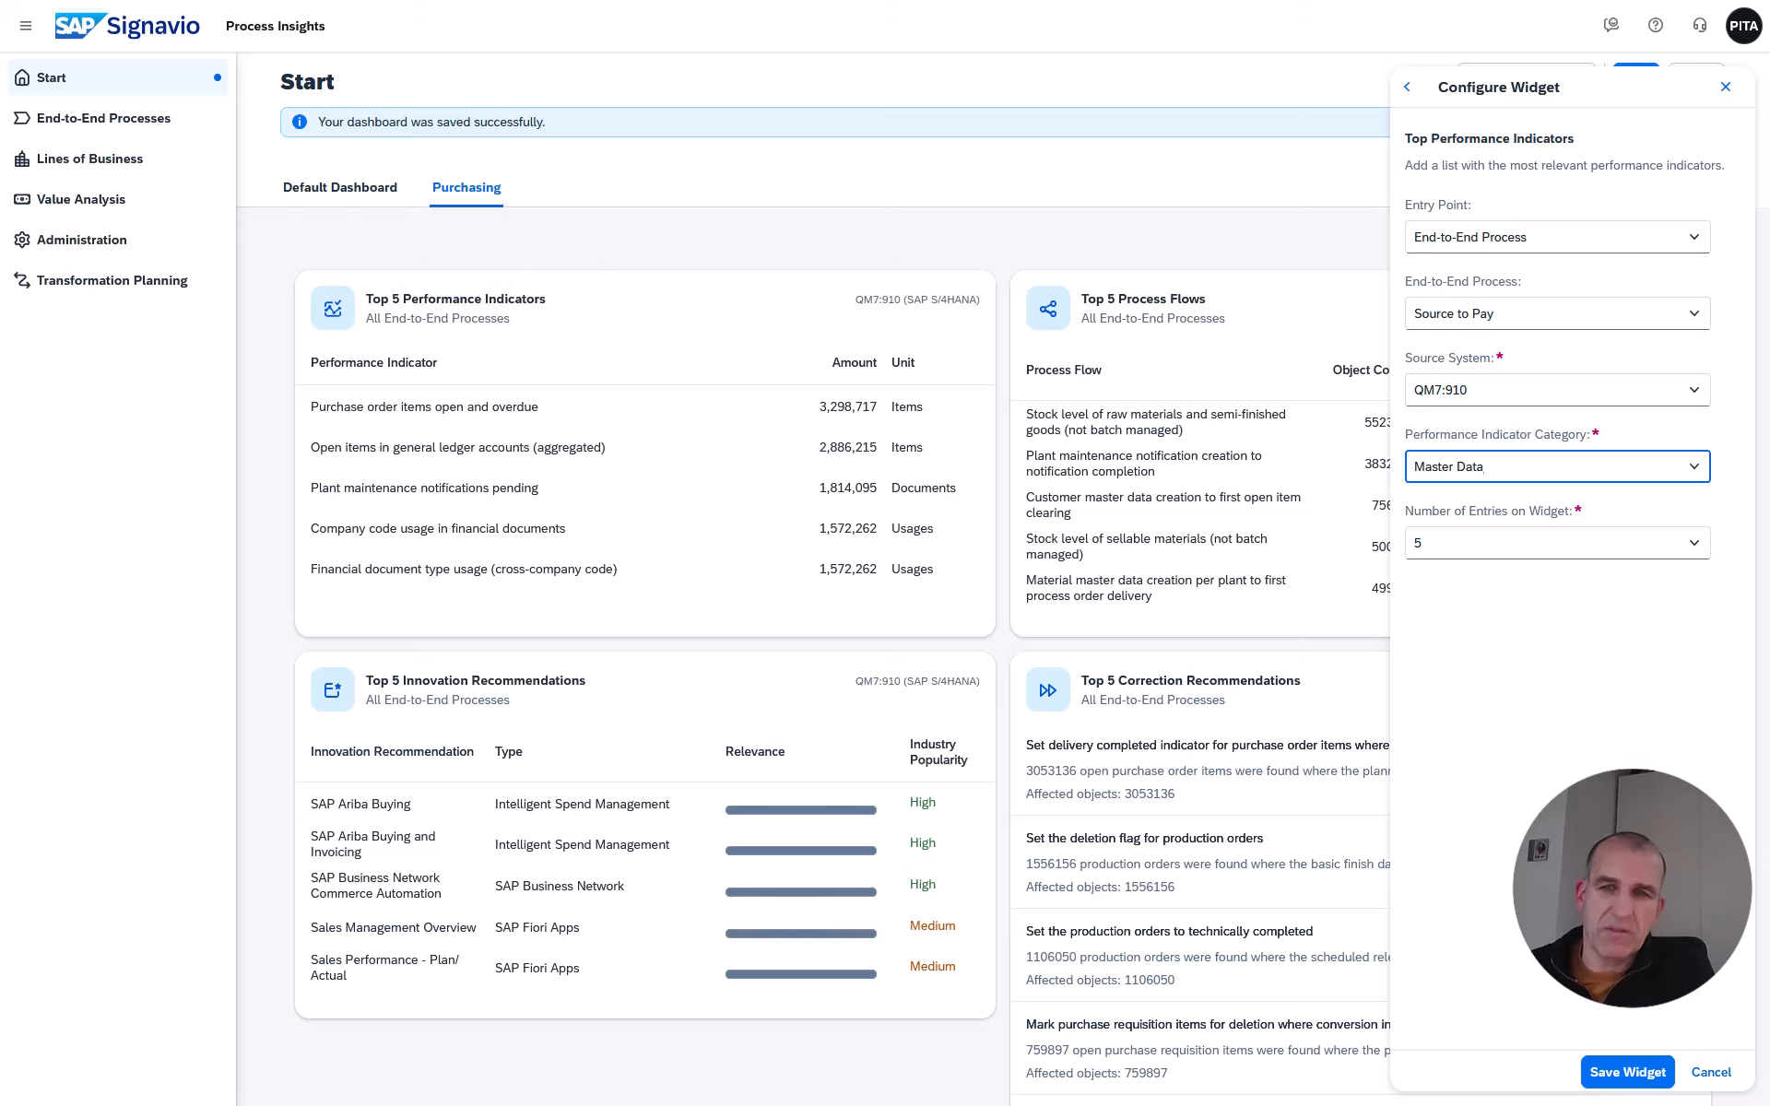
click(1627, 1077)
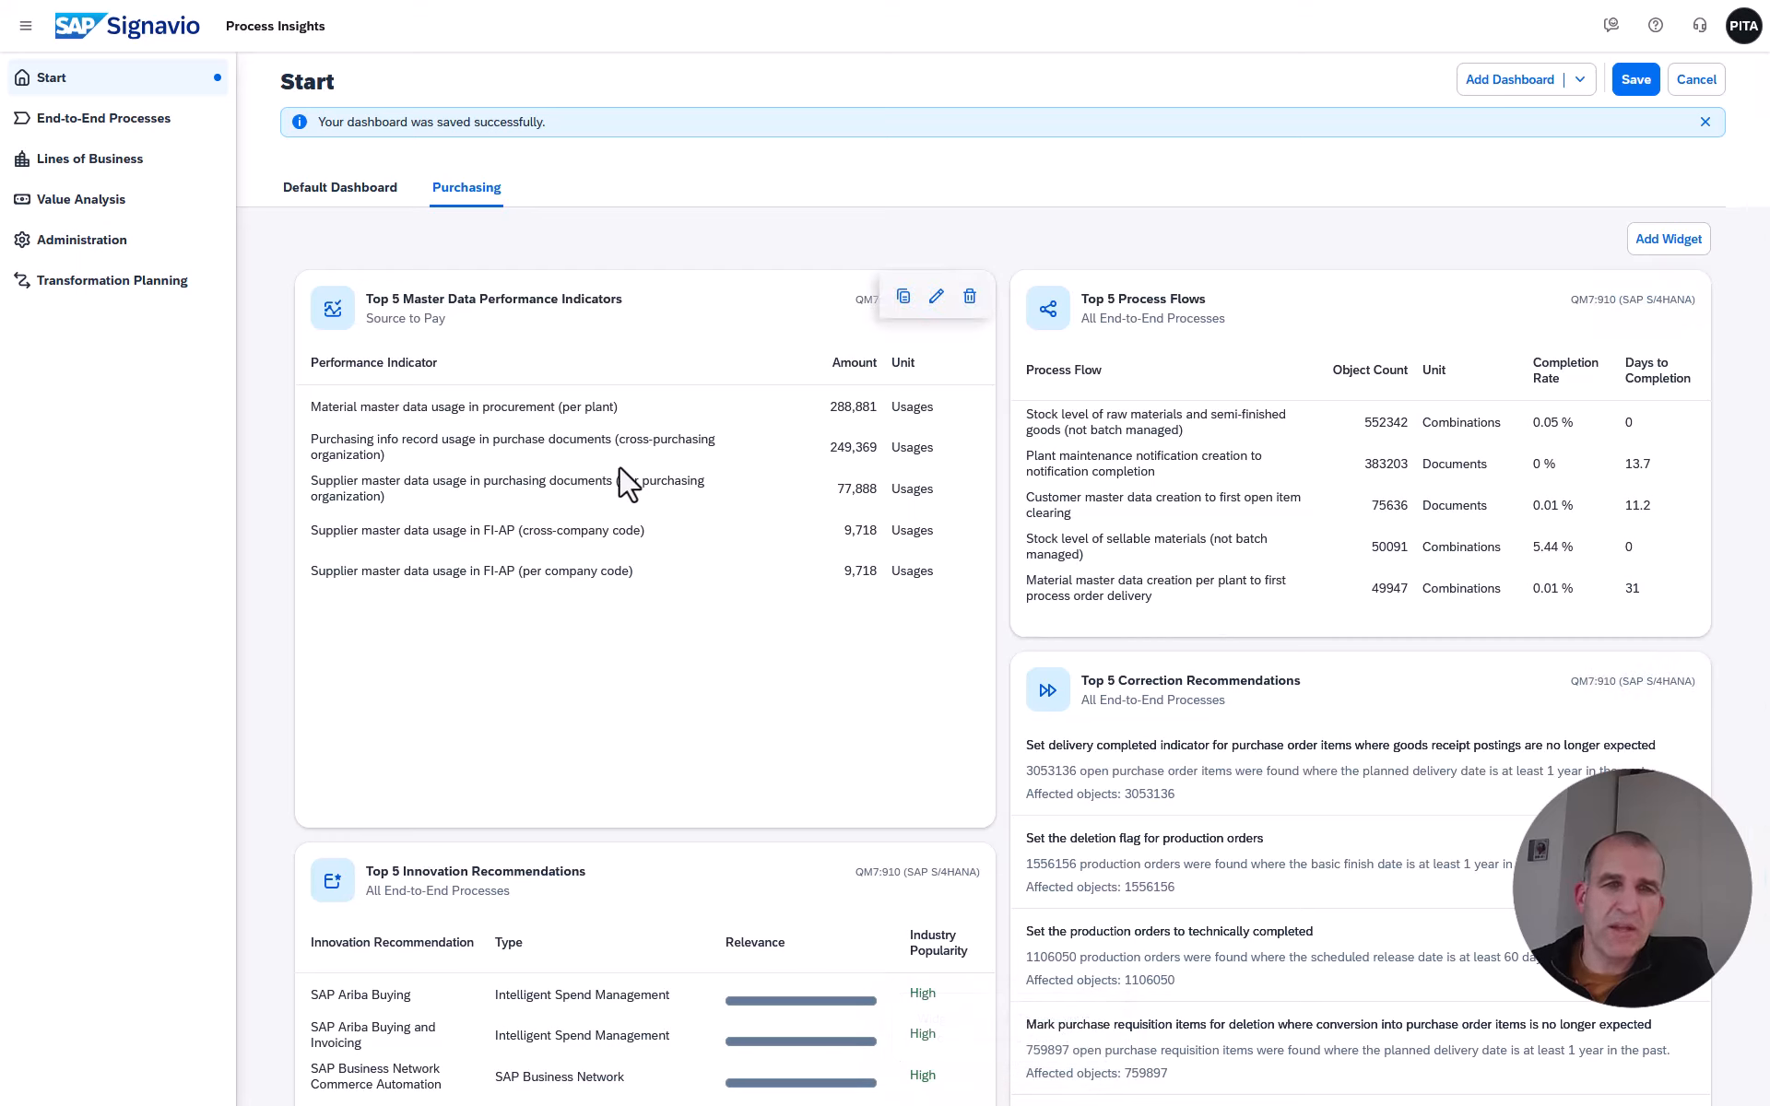
Duplicate the Source to Pay master data indicators widget and set the copy's source system to QPT:002.
click(904, 308)
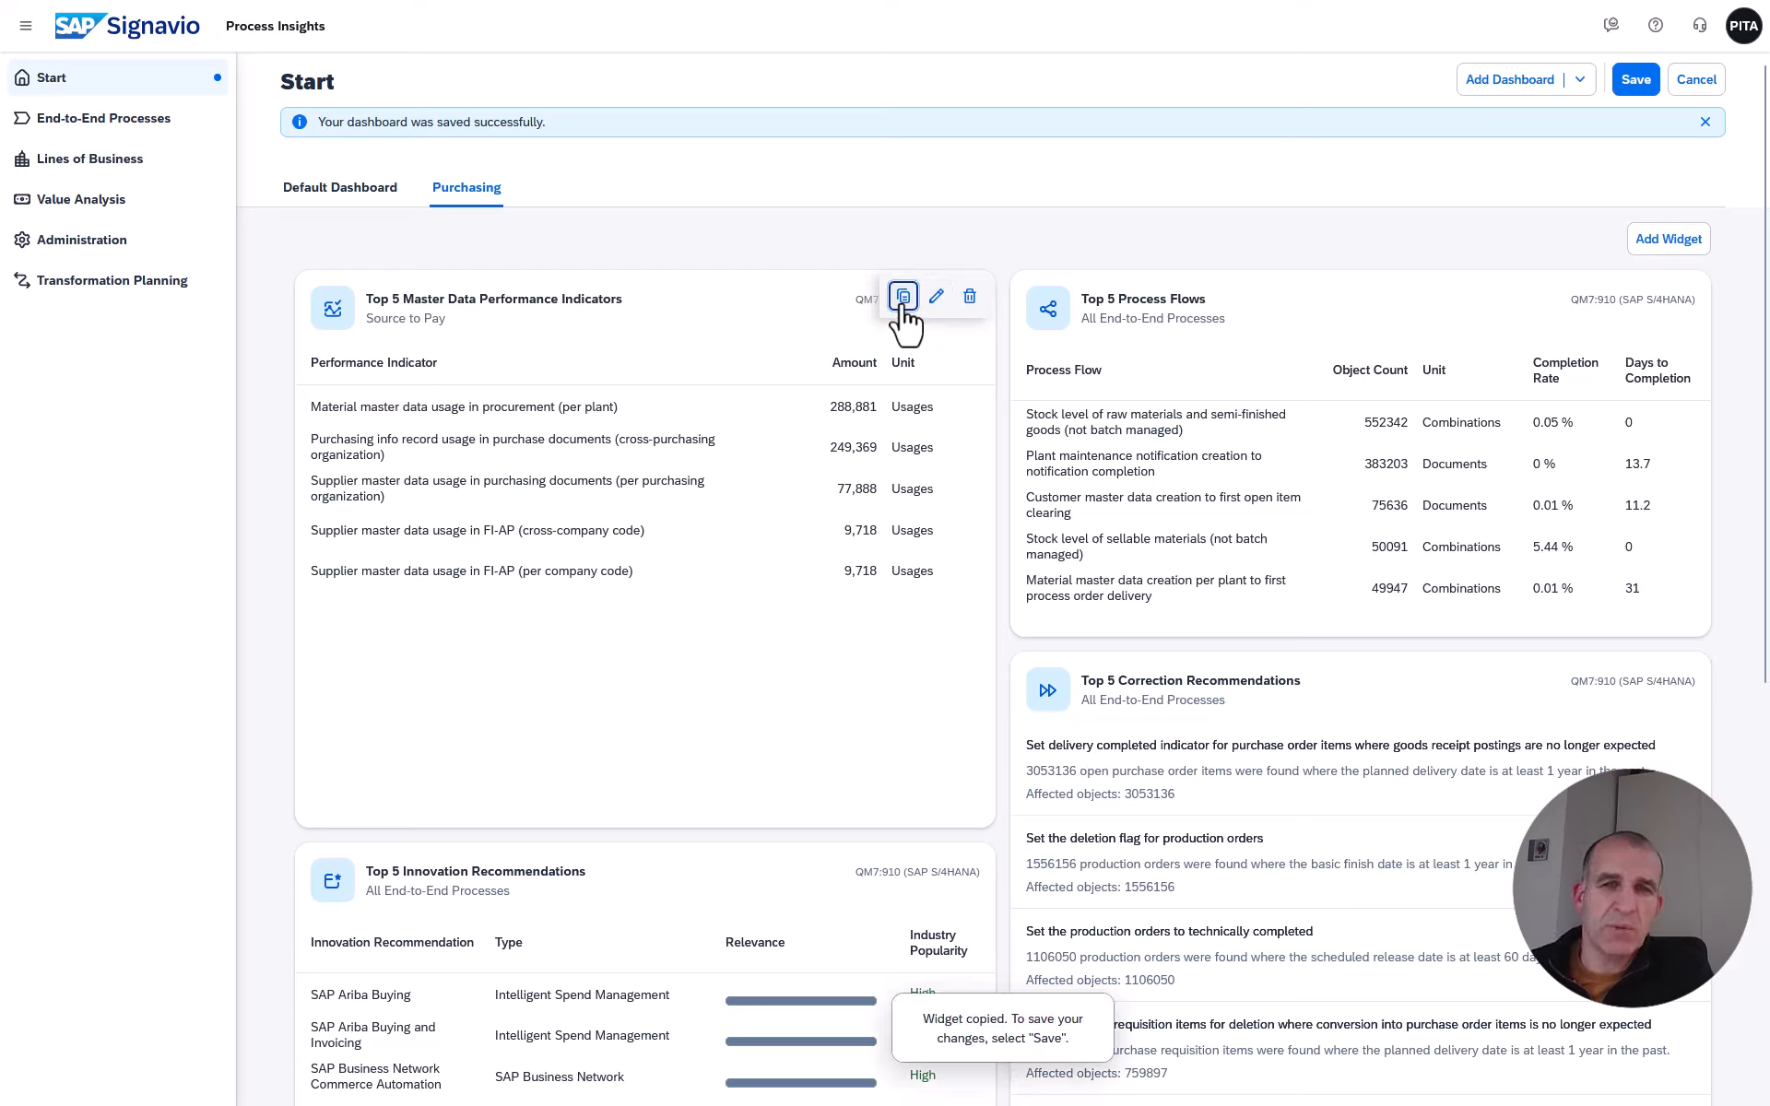
scroll(947, 763, down, 5)
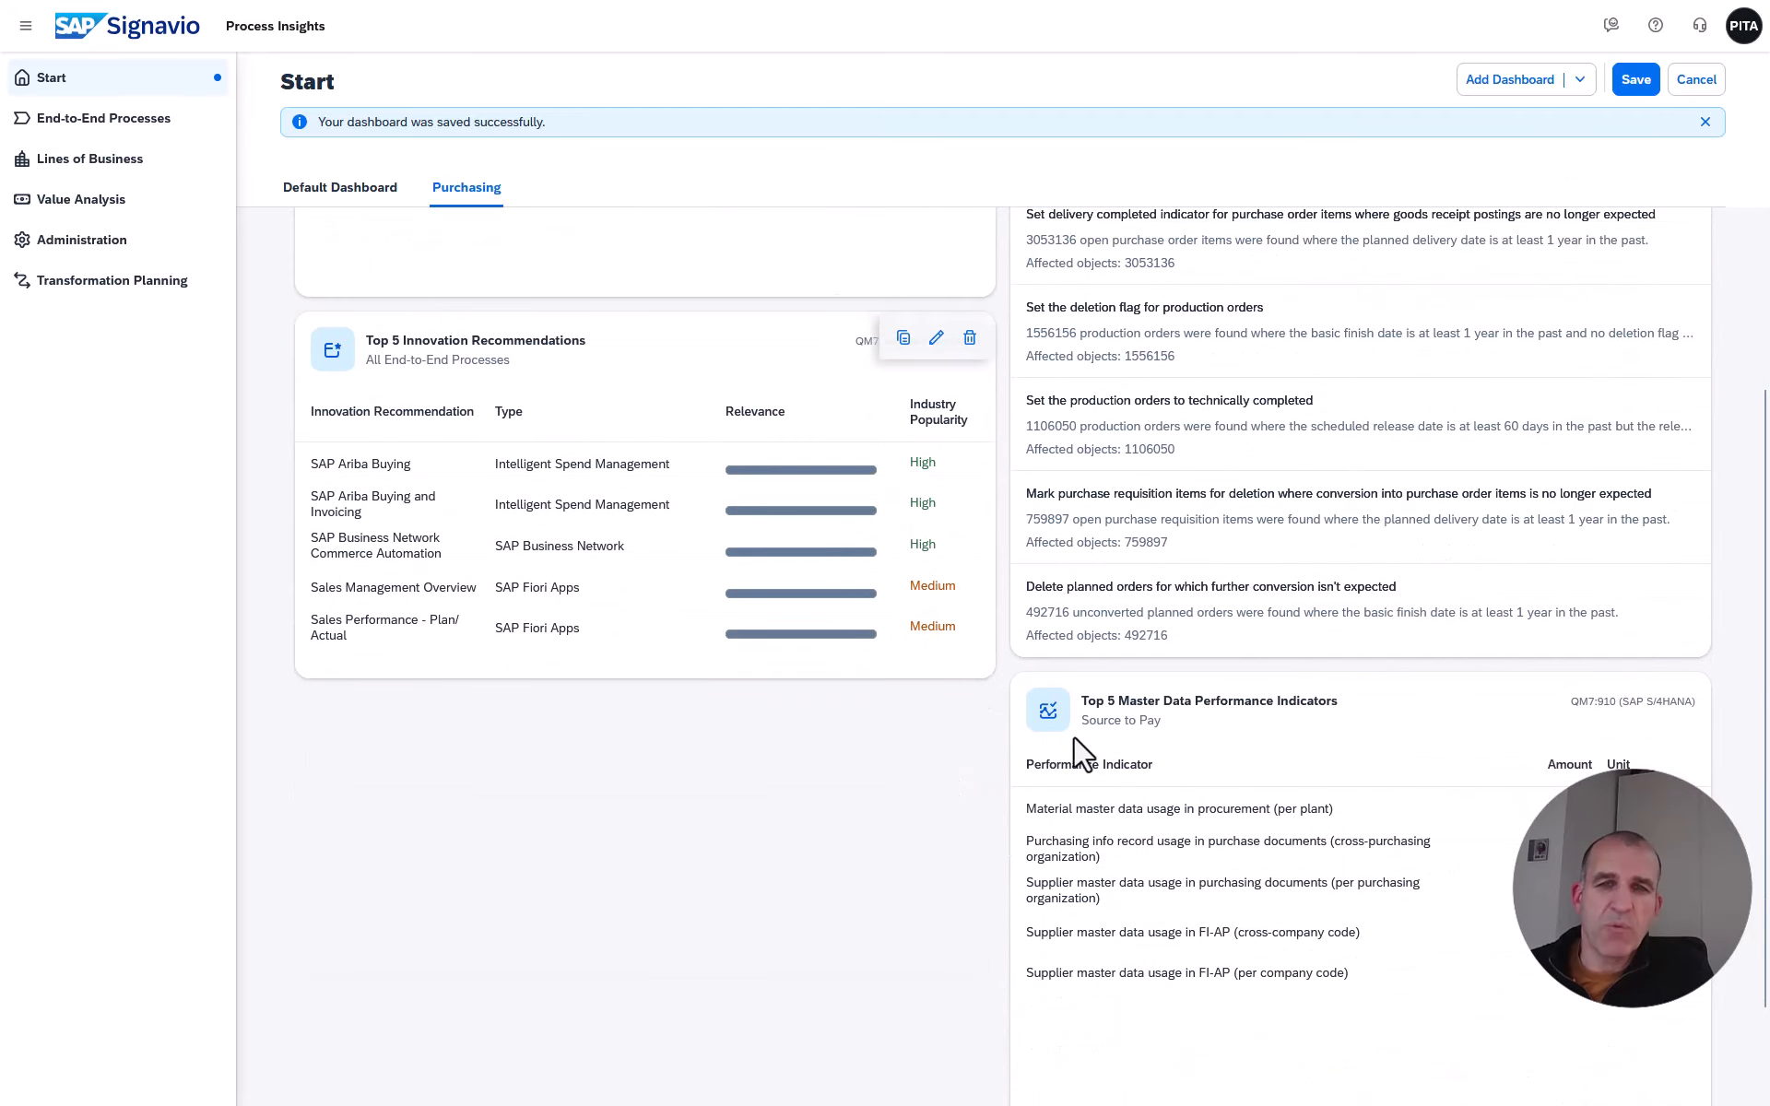
click(1650, 702)
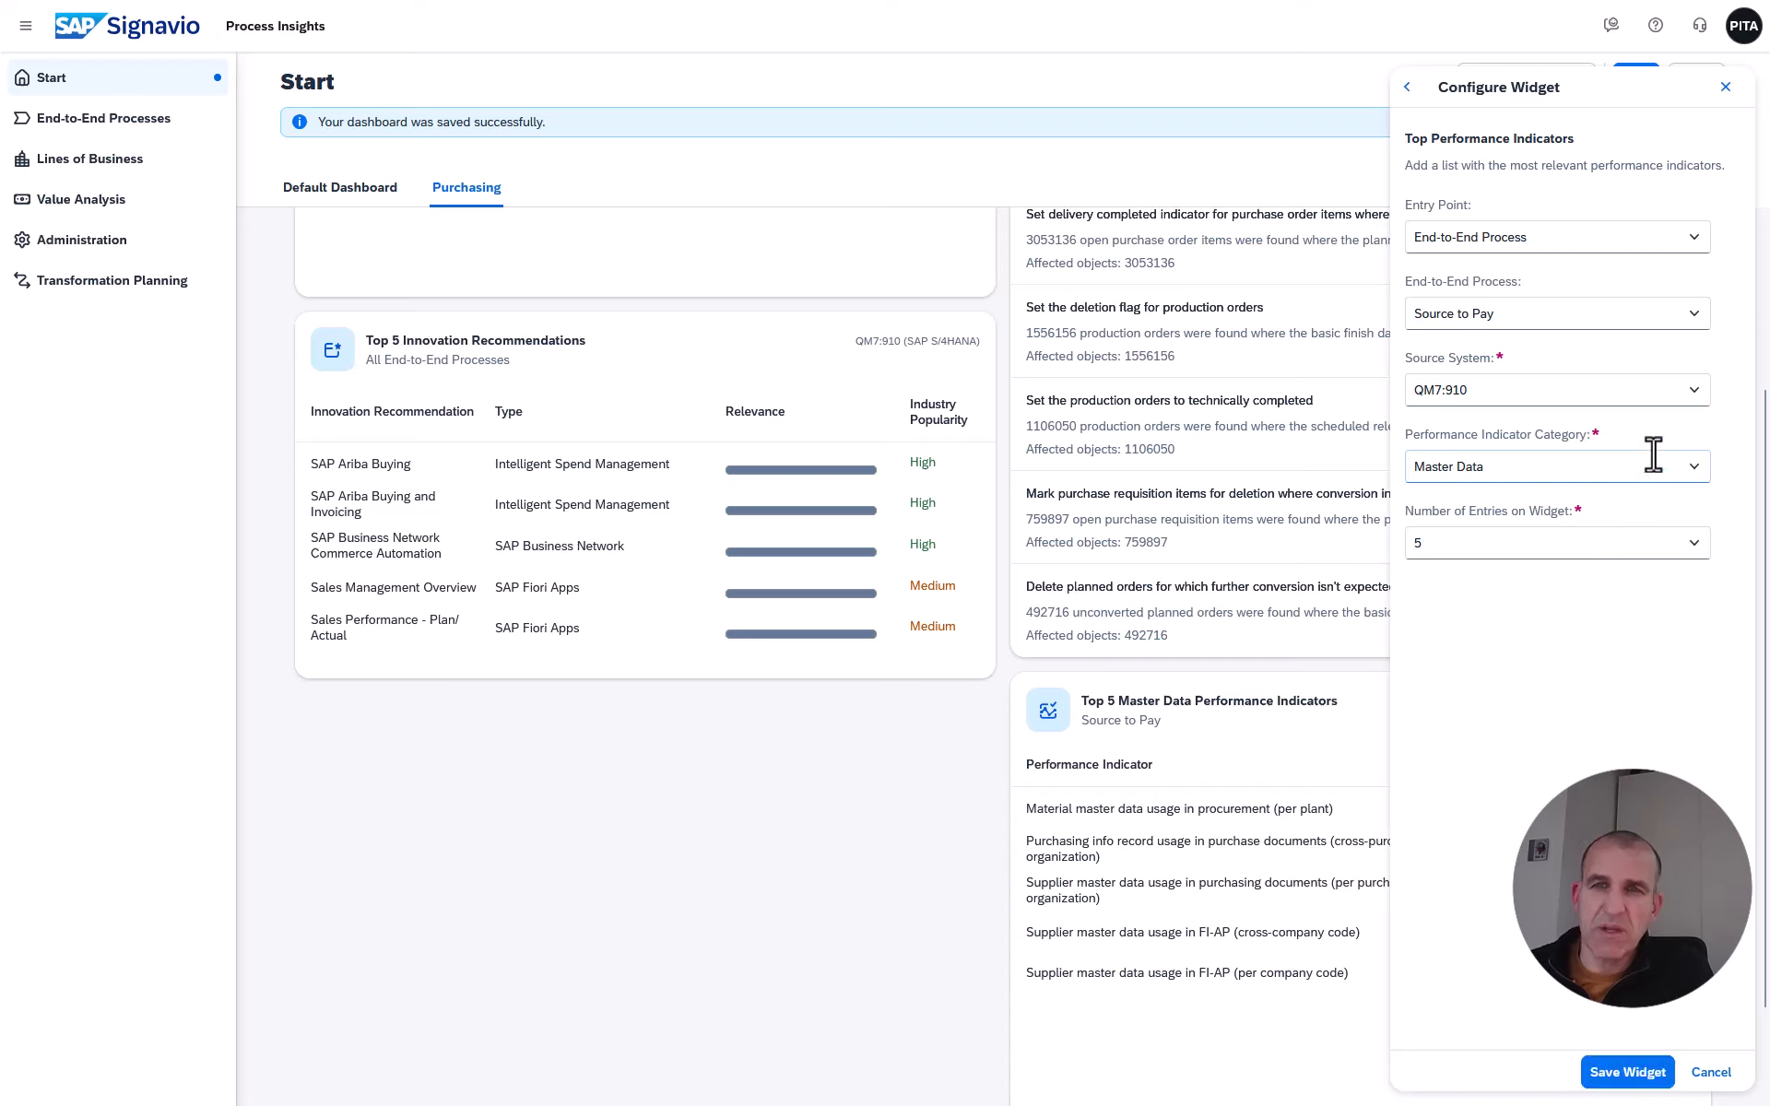
click(1696, 395)
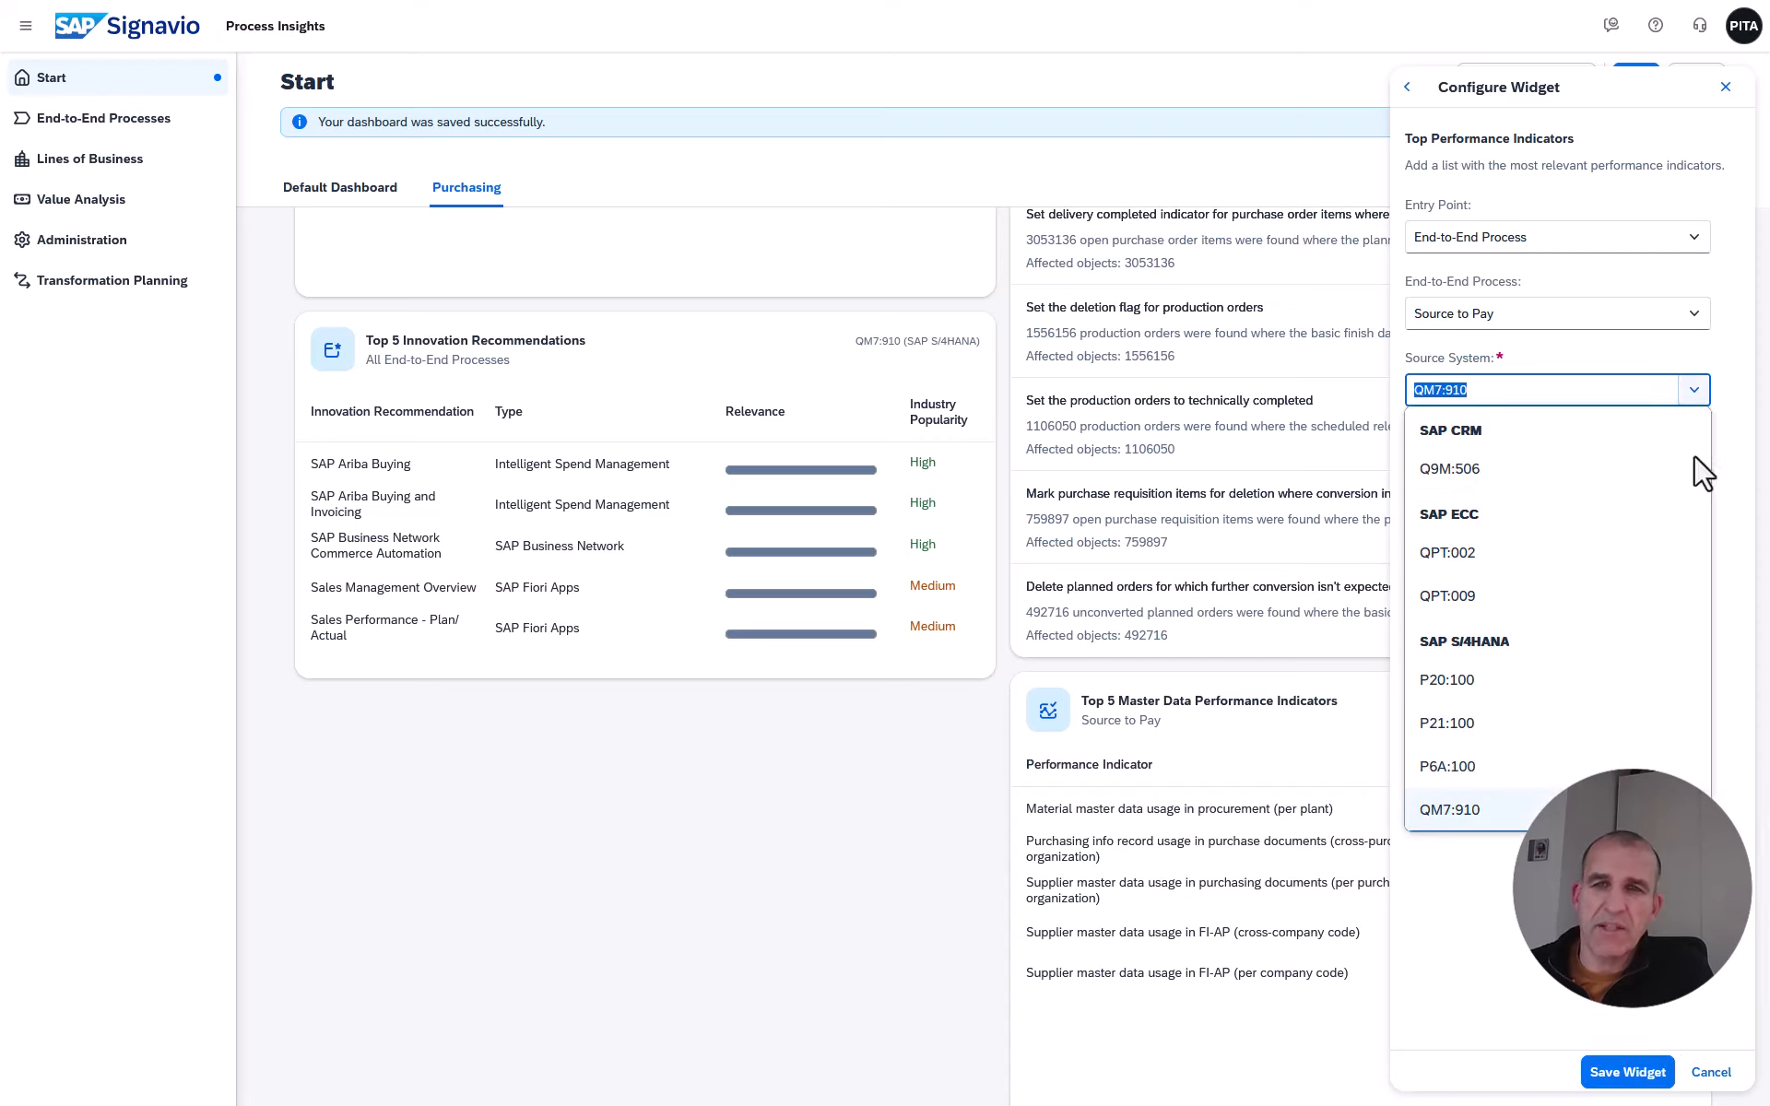
click(1500, 561)
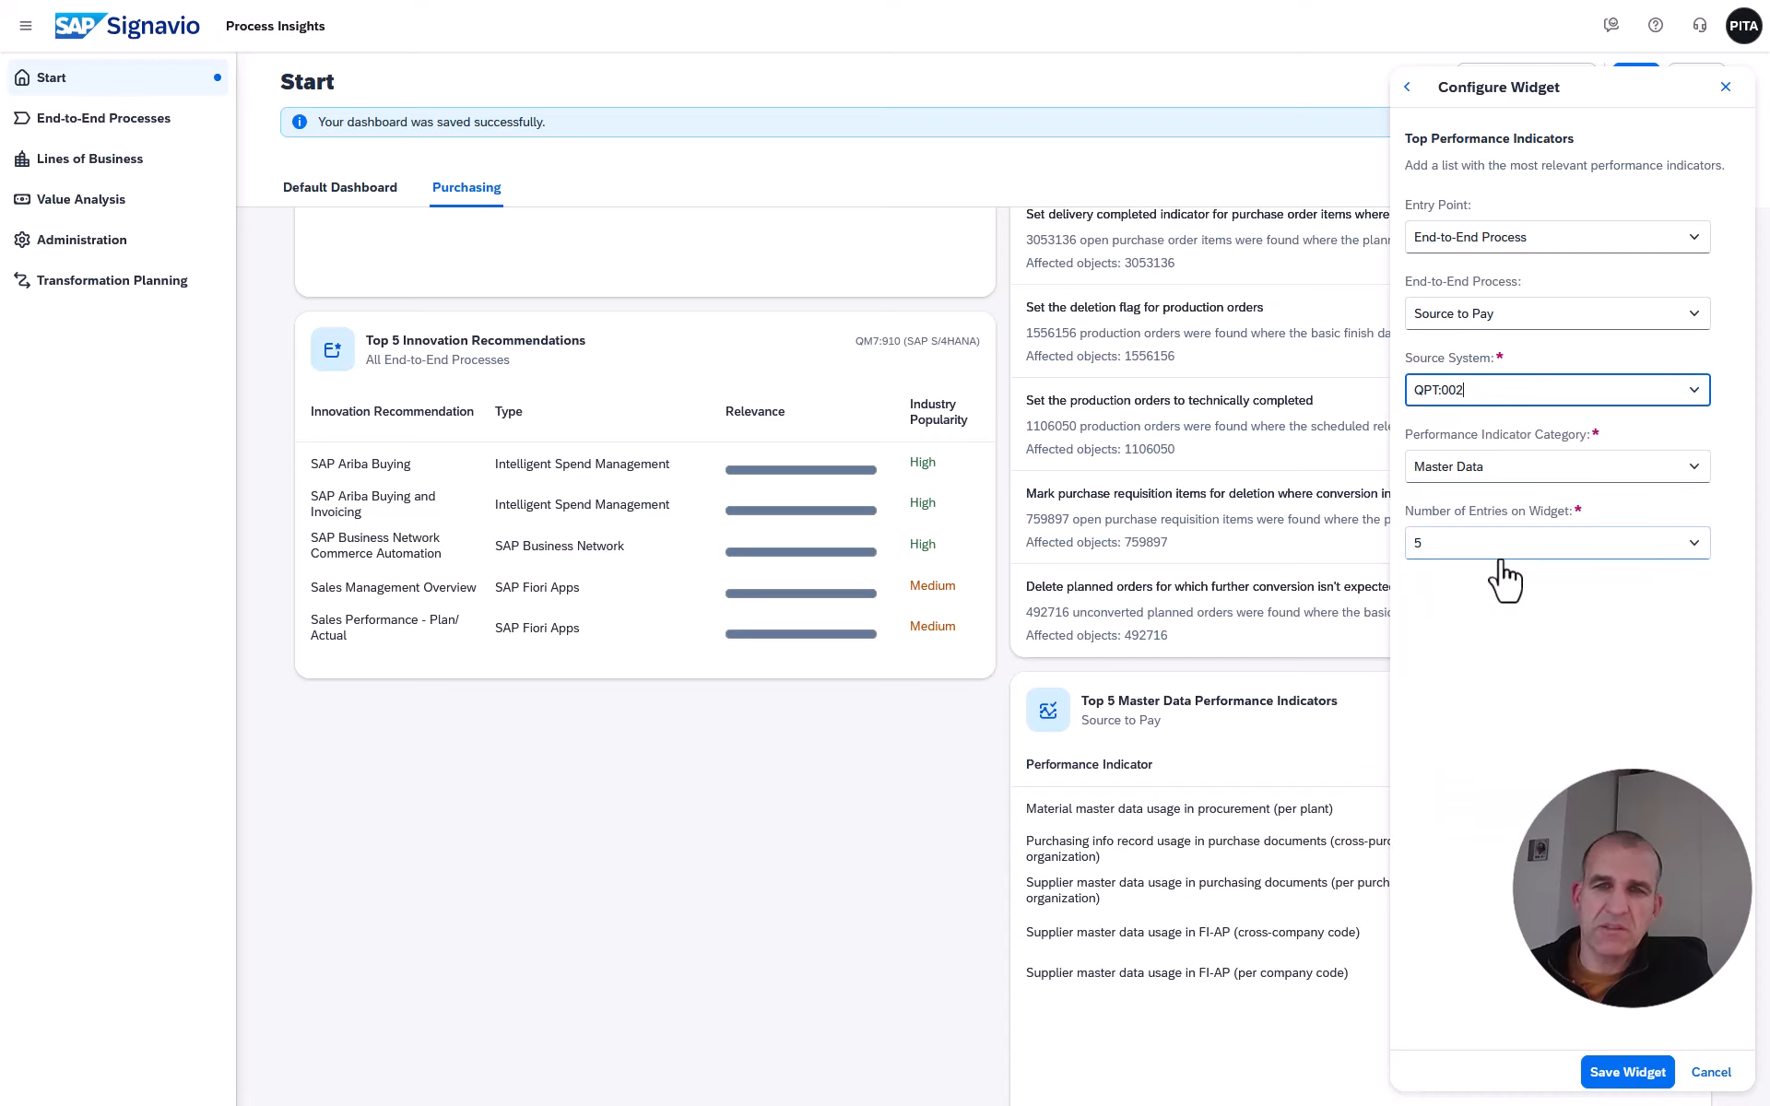
click(1635, 1074)
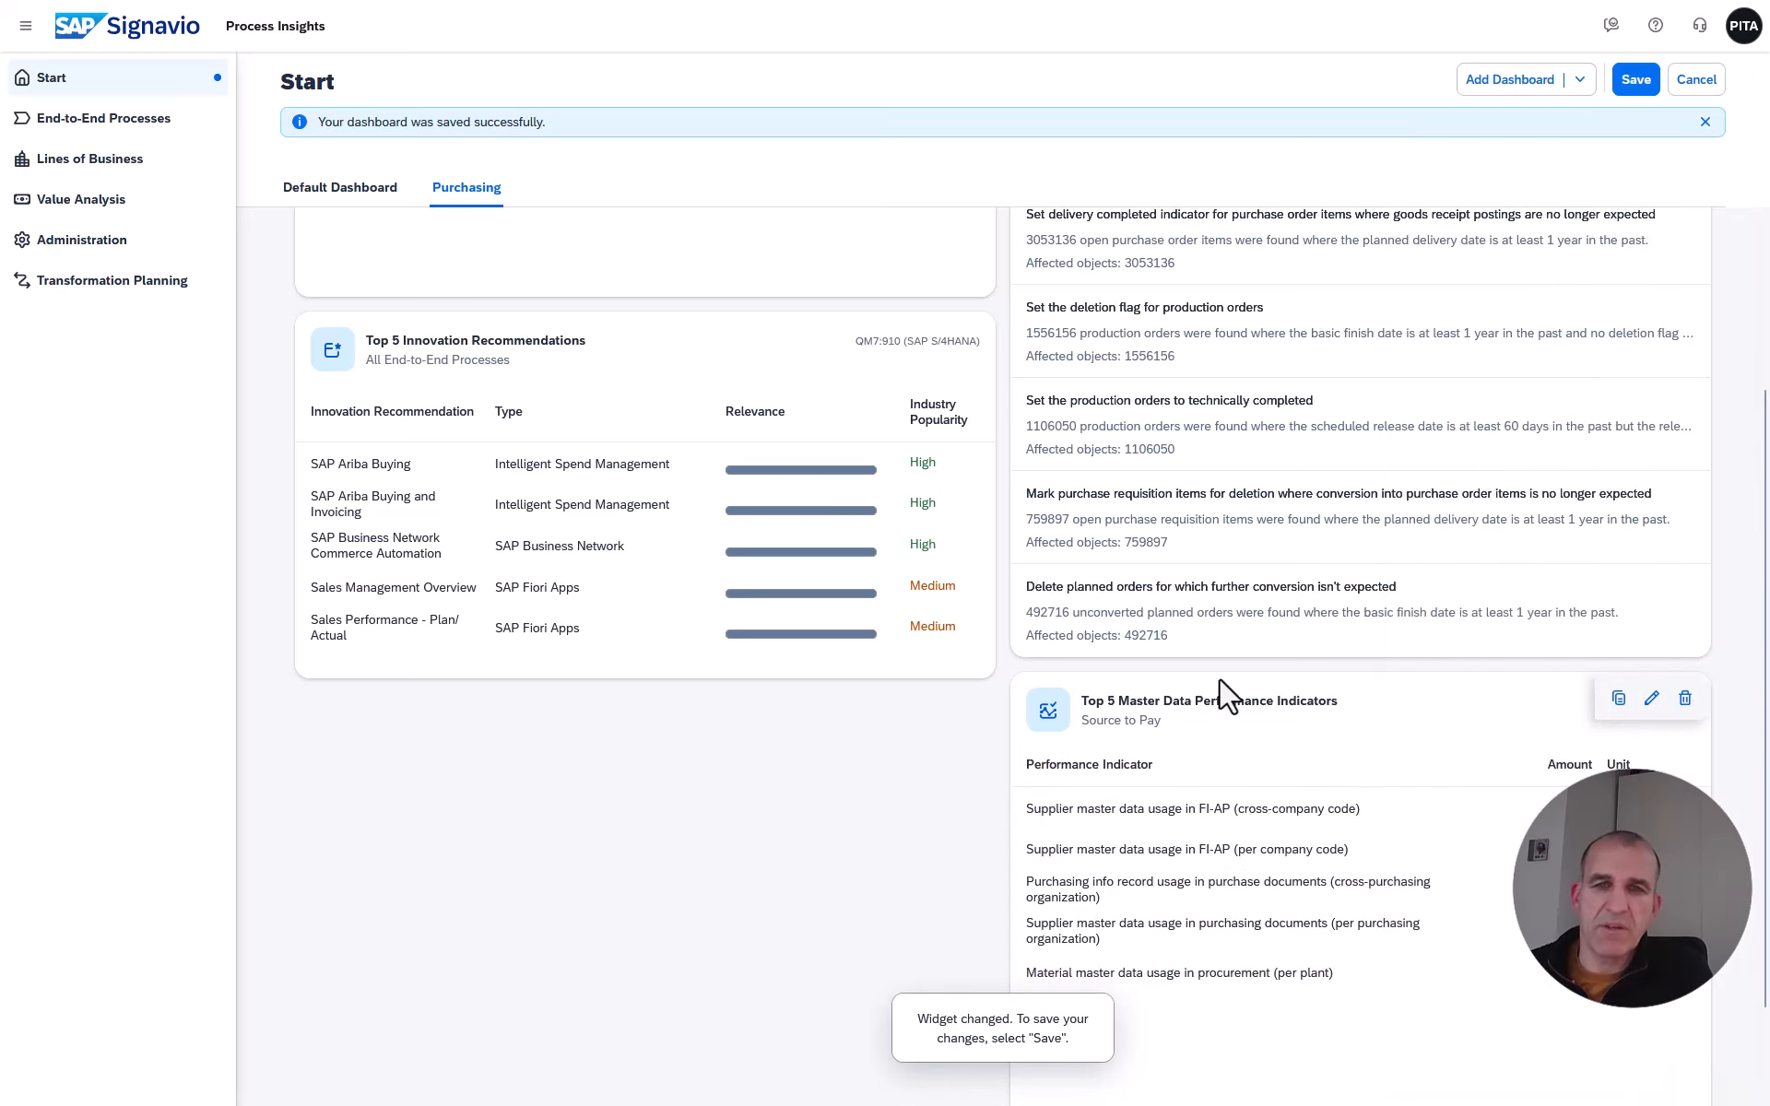
Move the copied QPT:002 master data widget to the top of the dashboard, beside the QM7:910 original.
drag(1337, 746, 1298, 551)
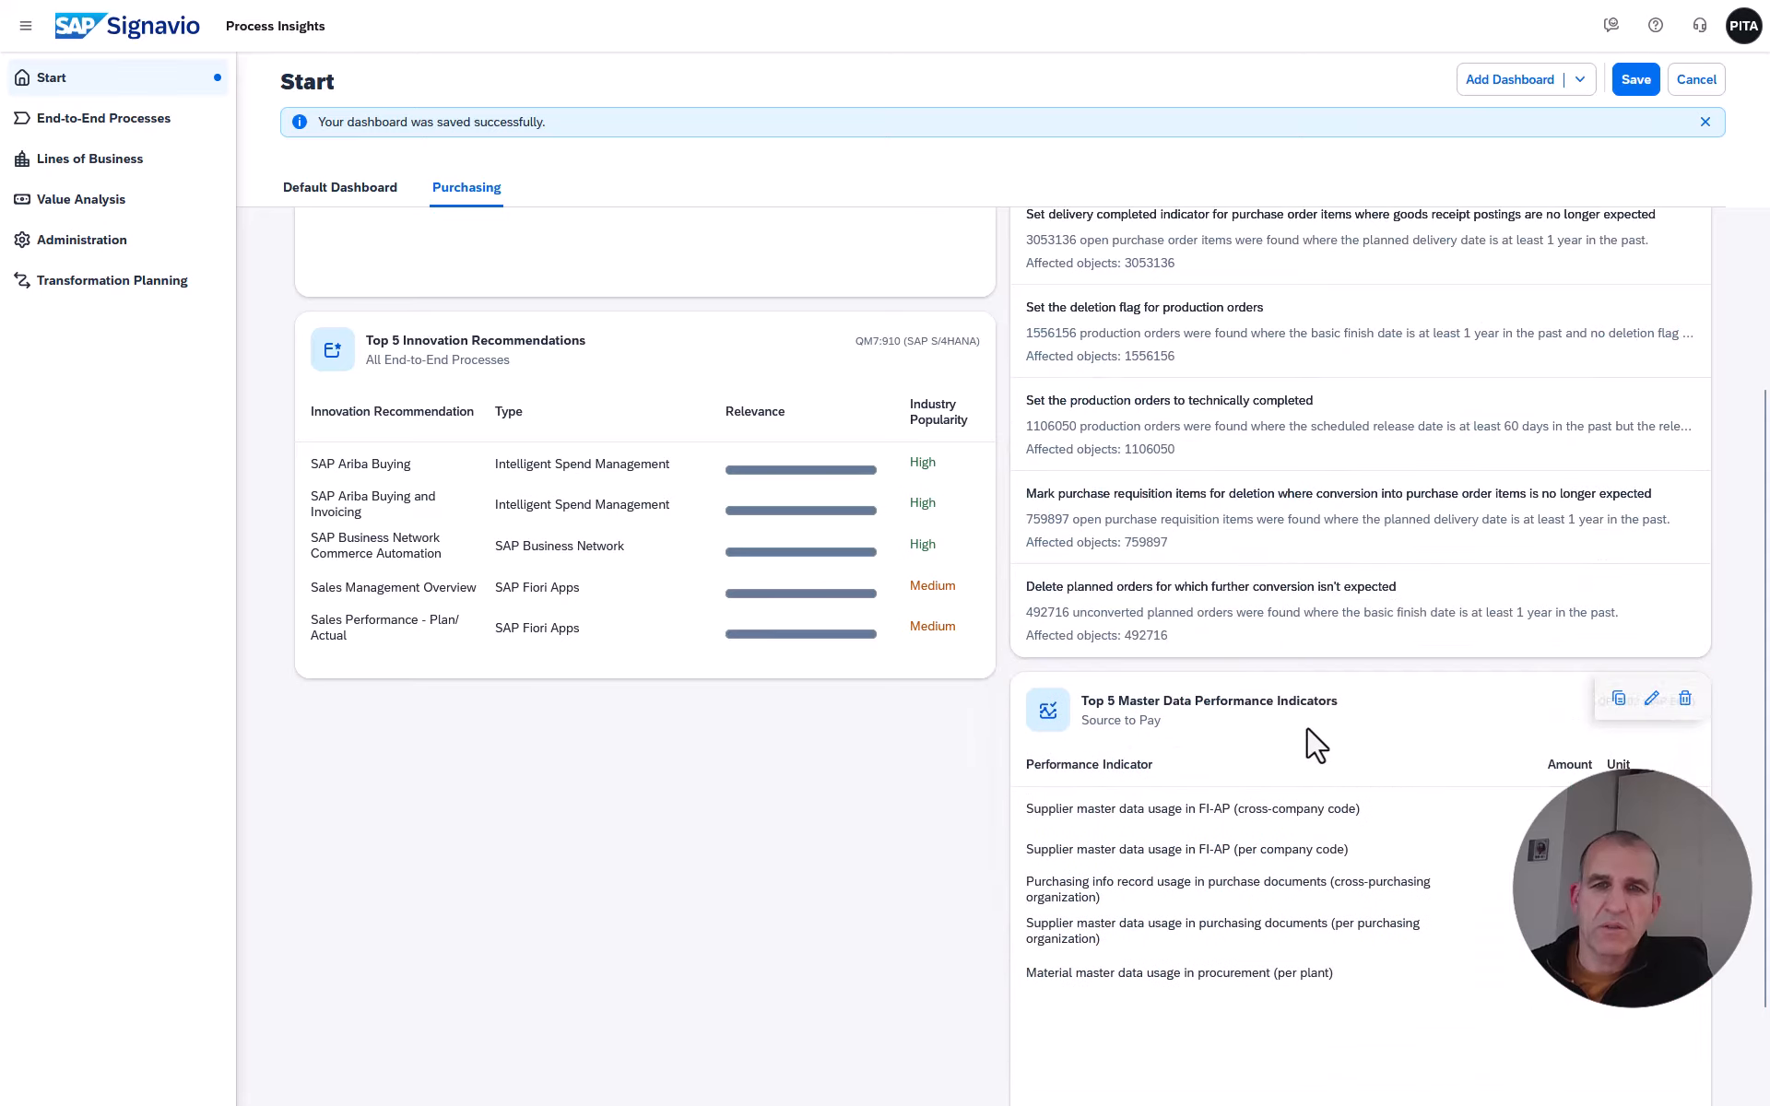
drag(1311, 739, 1337, 323)
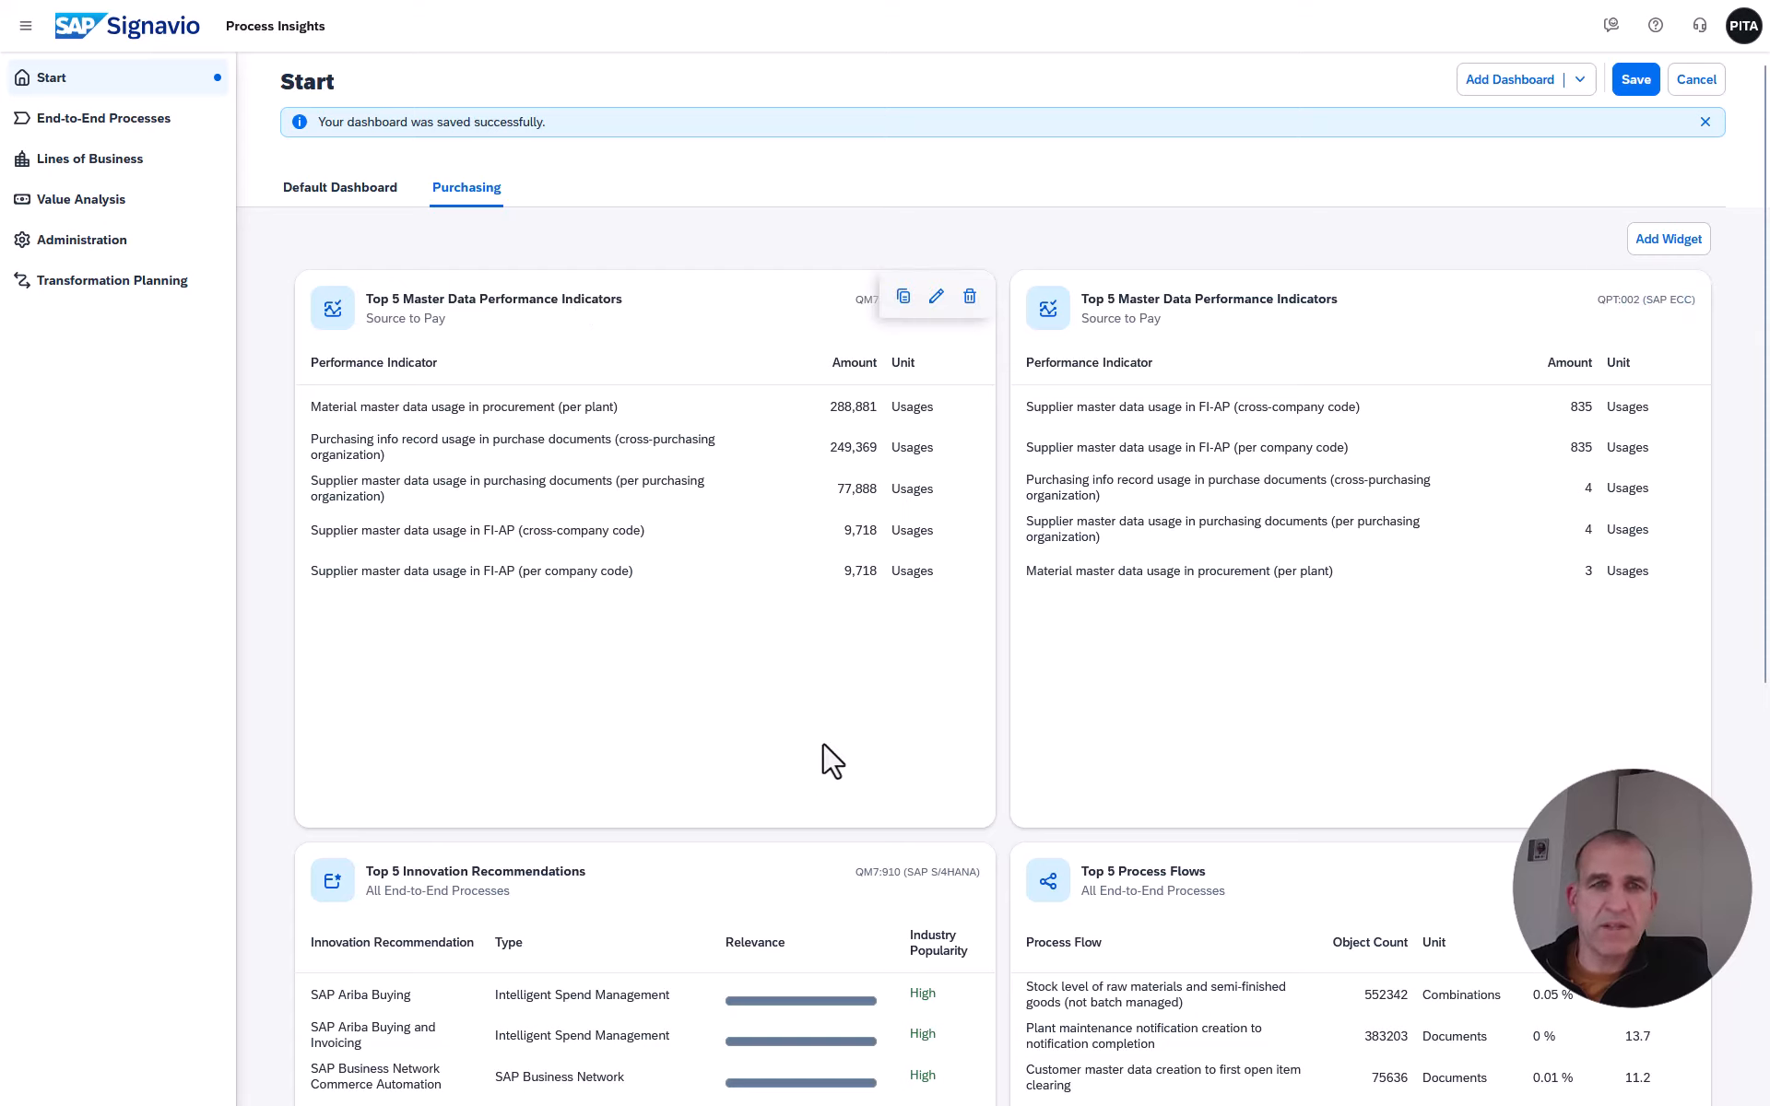
scroll(825, 746, down, 4)
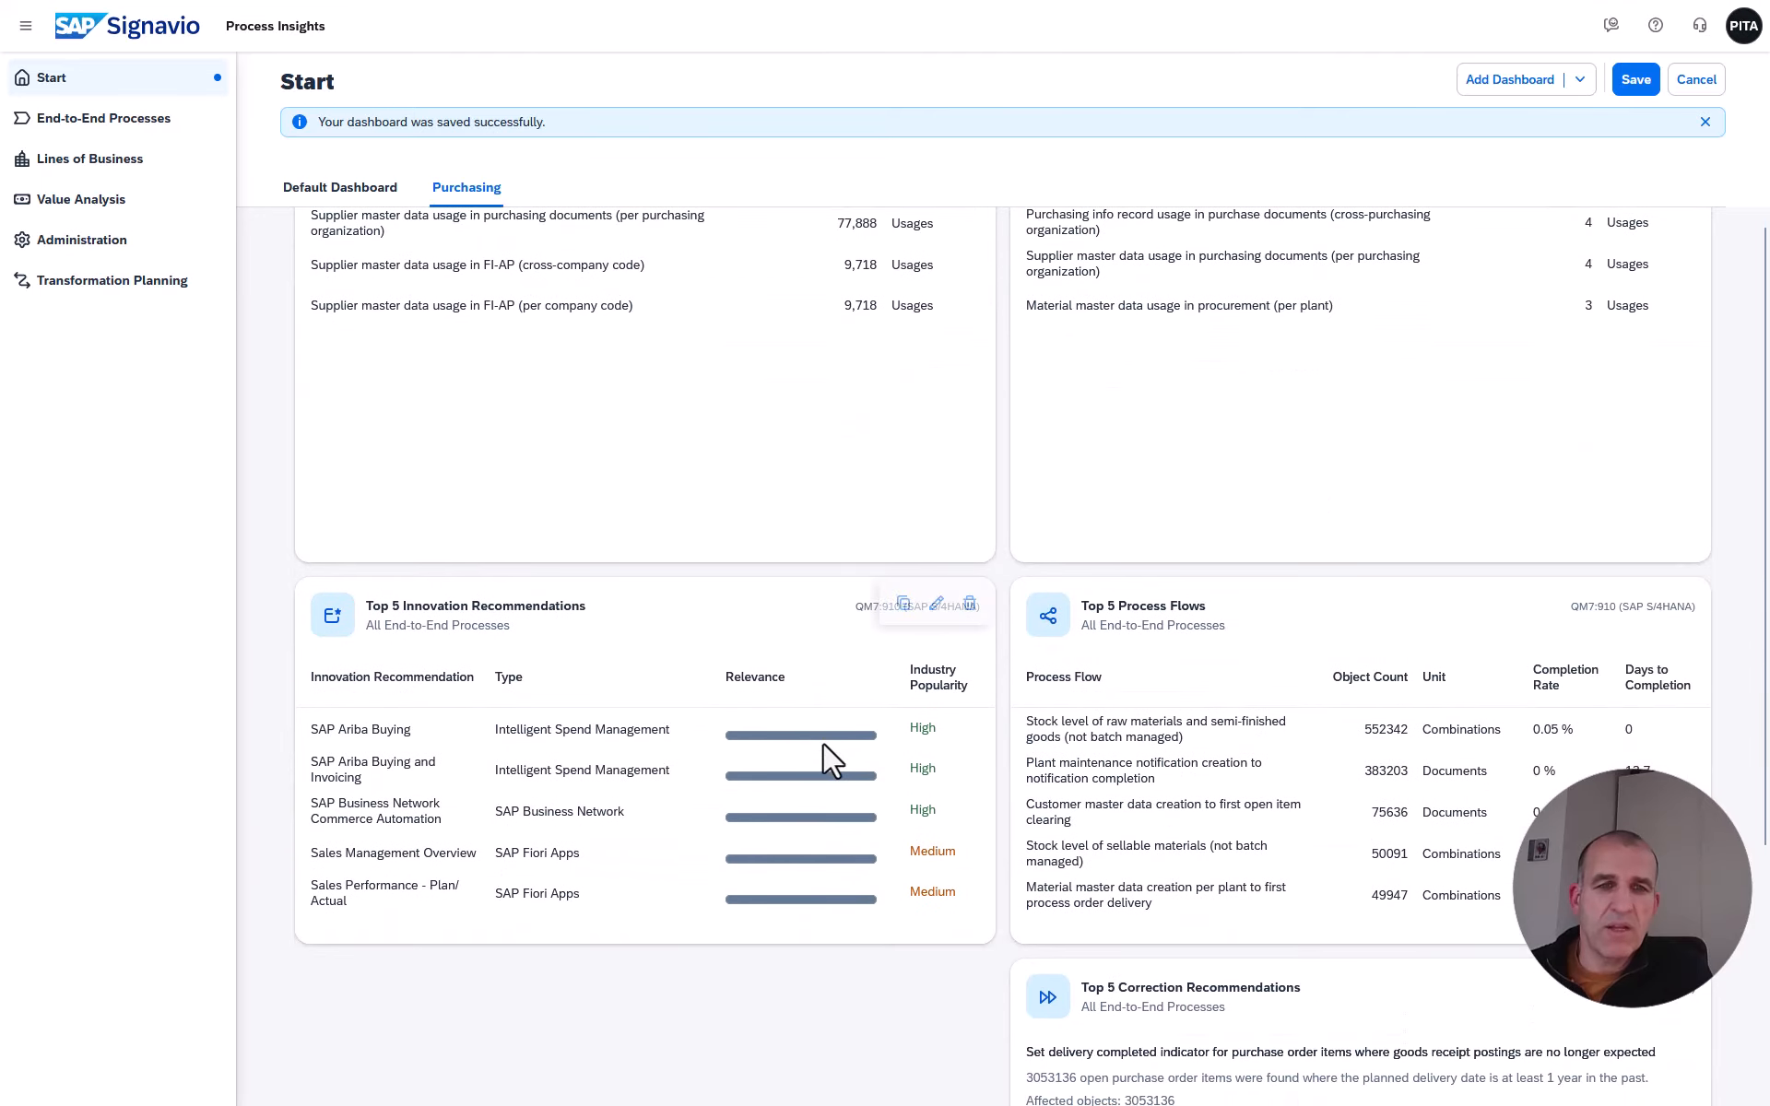
scroll(825, 758, up, 4)
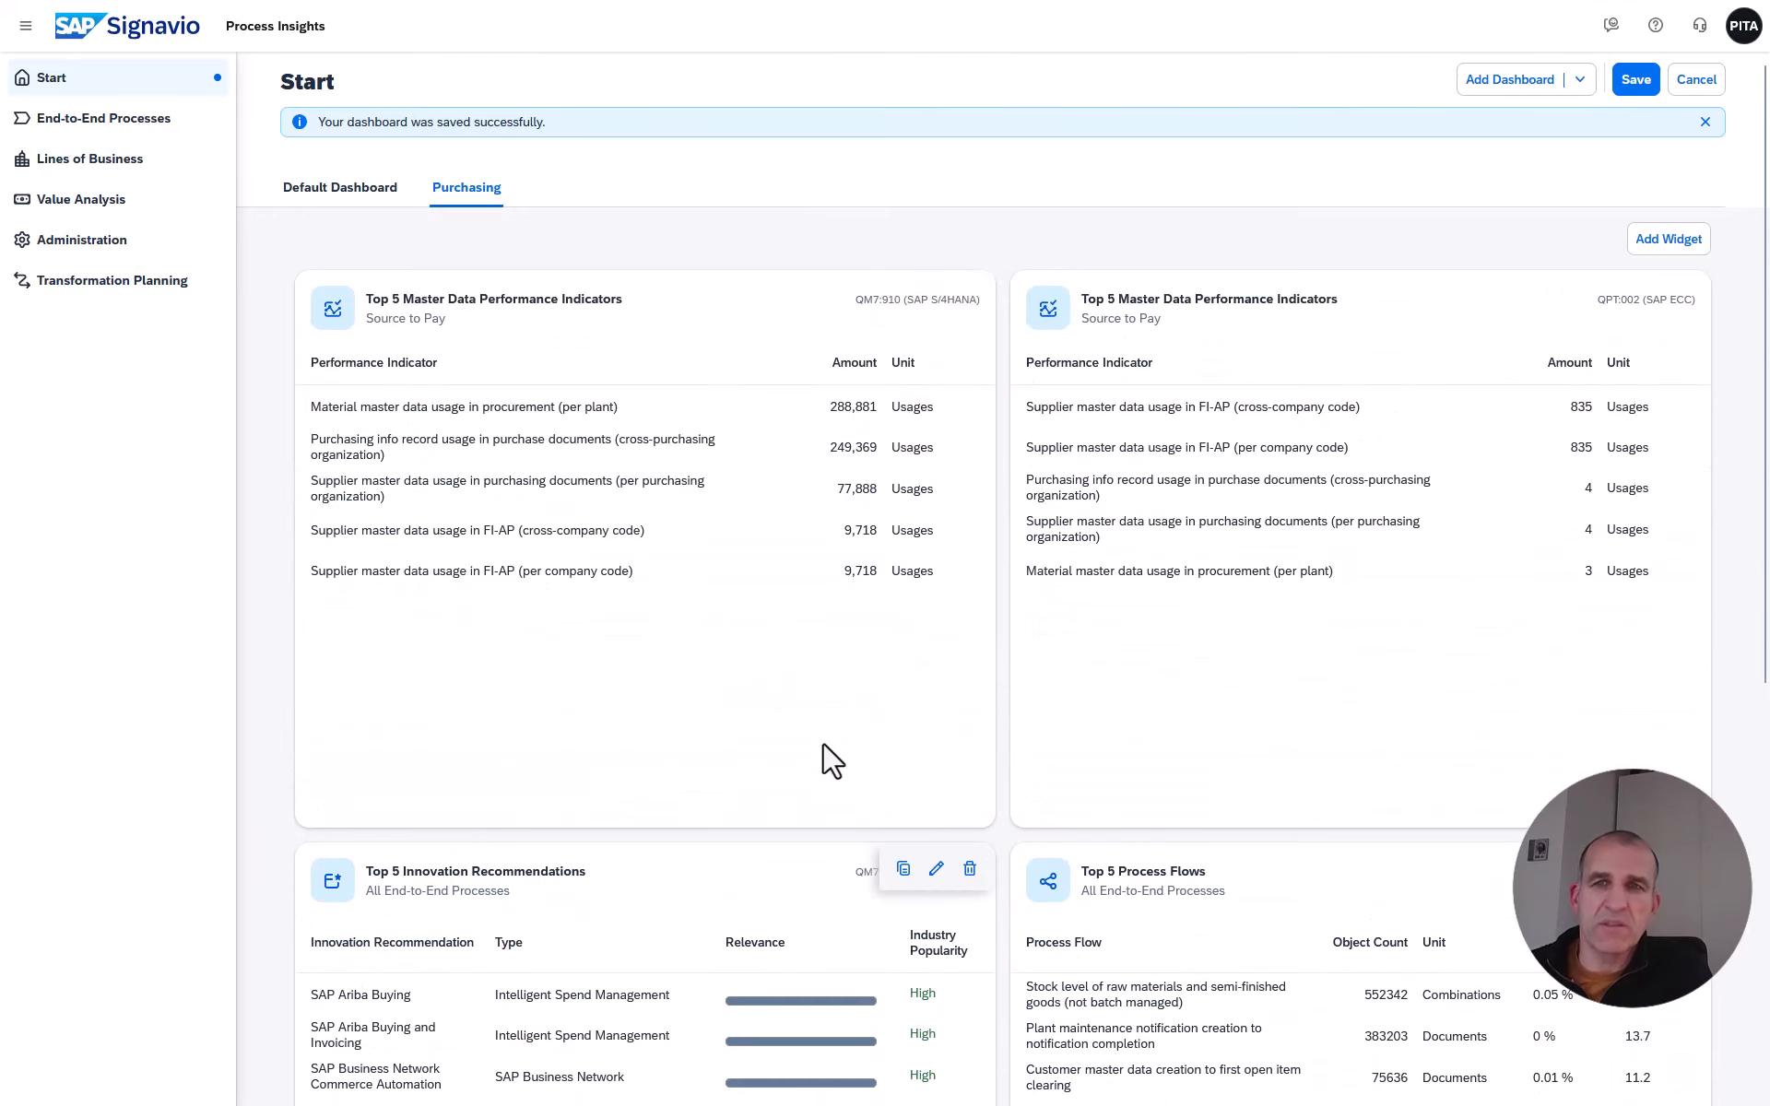
Start a Top Correction Recommendations widget focused on Value Driver Affected, with the value driver Improve Days Payable Outstanding.
click(1653, 249)
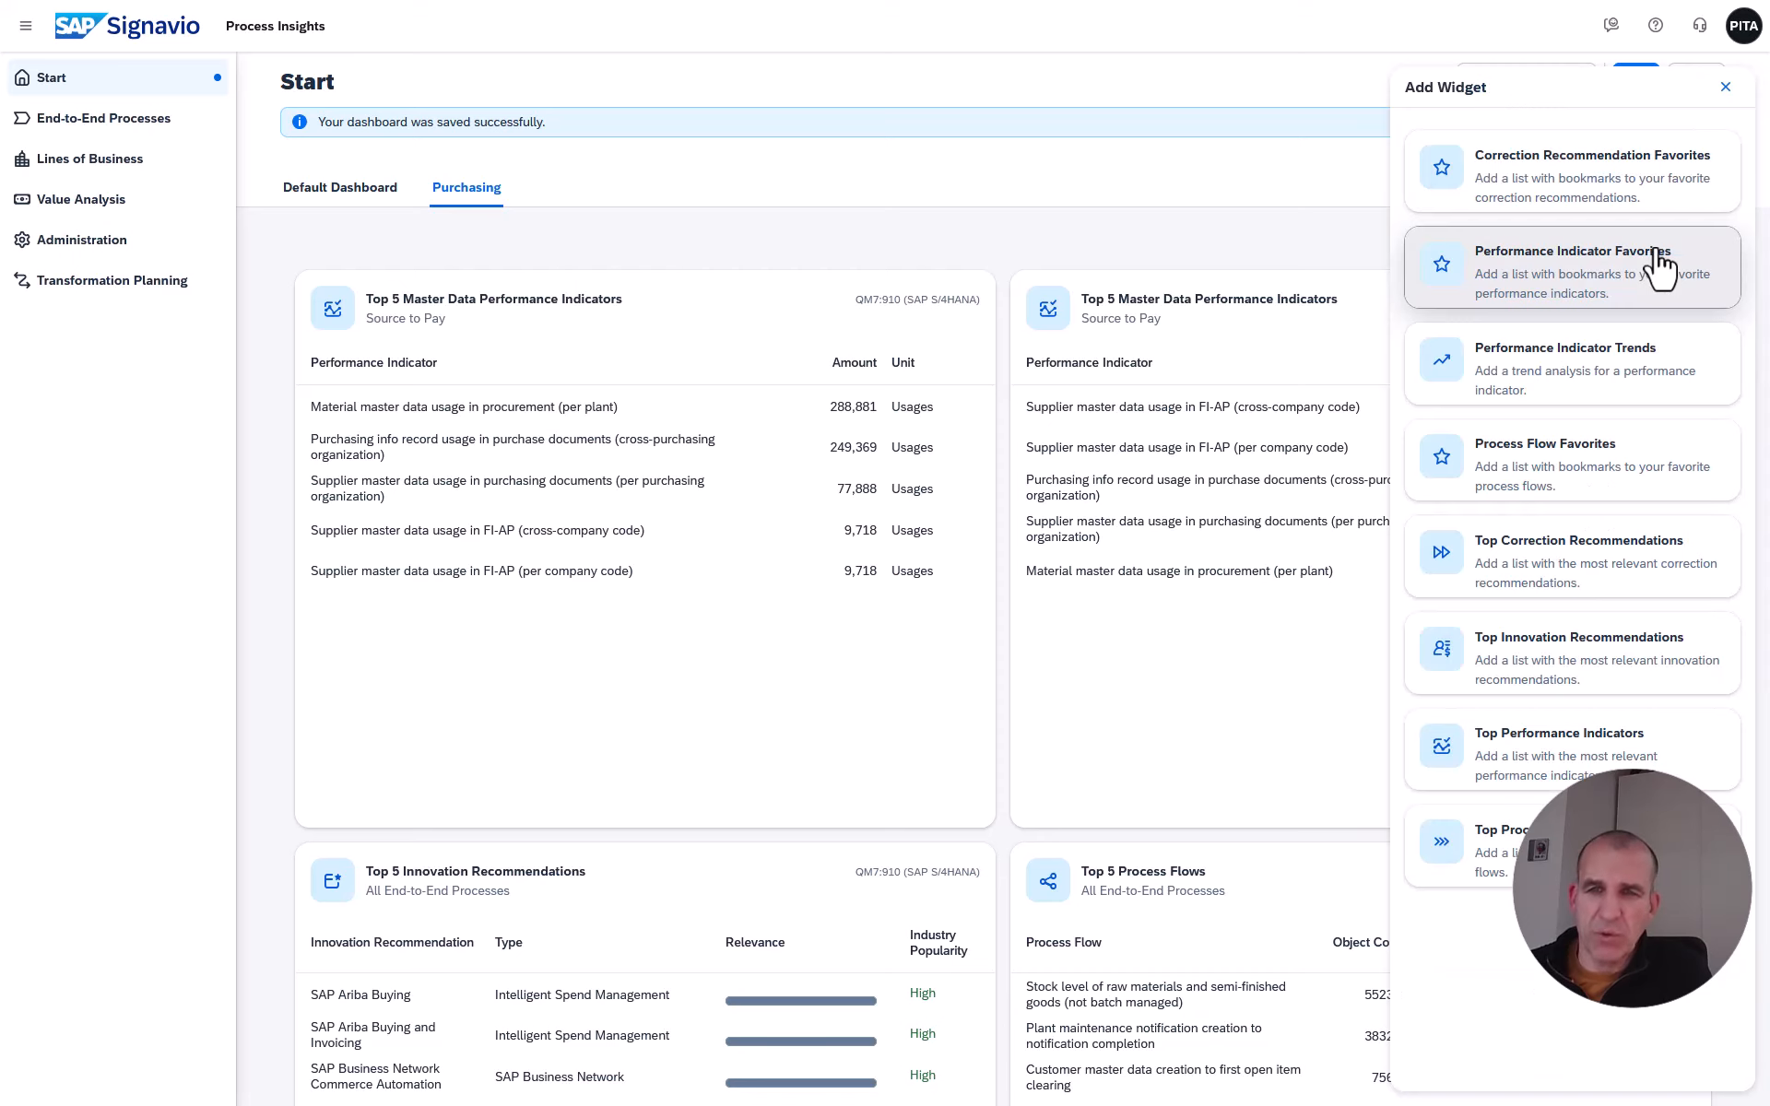
click(1578, 587)
click(1578, 584)
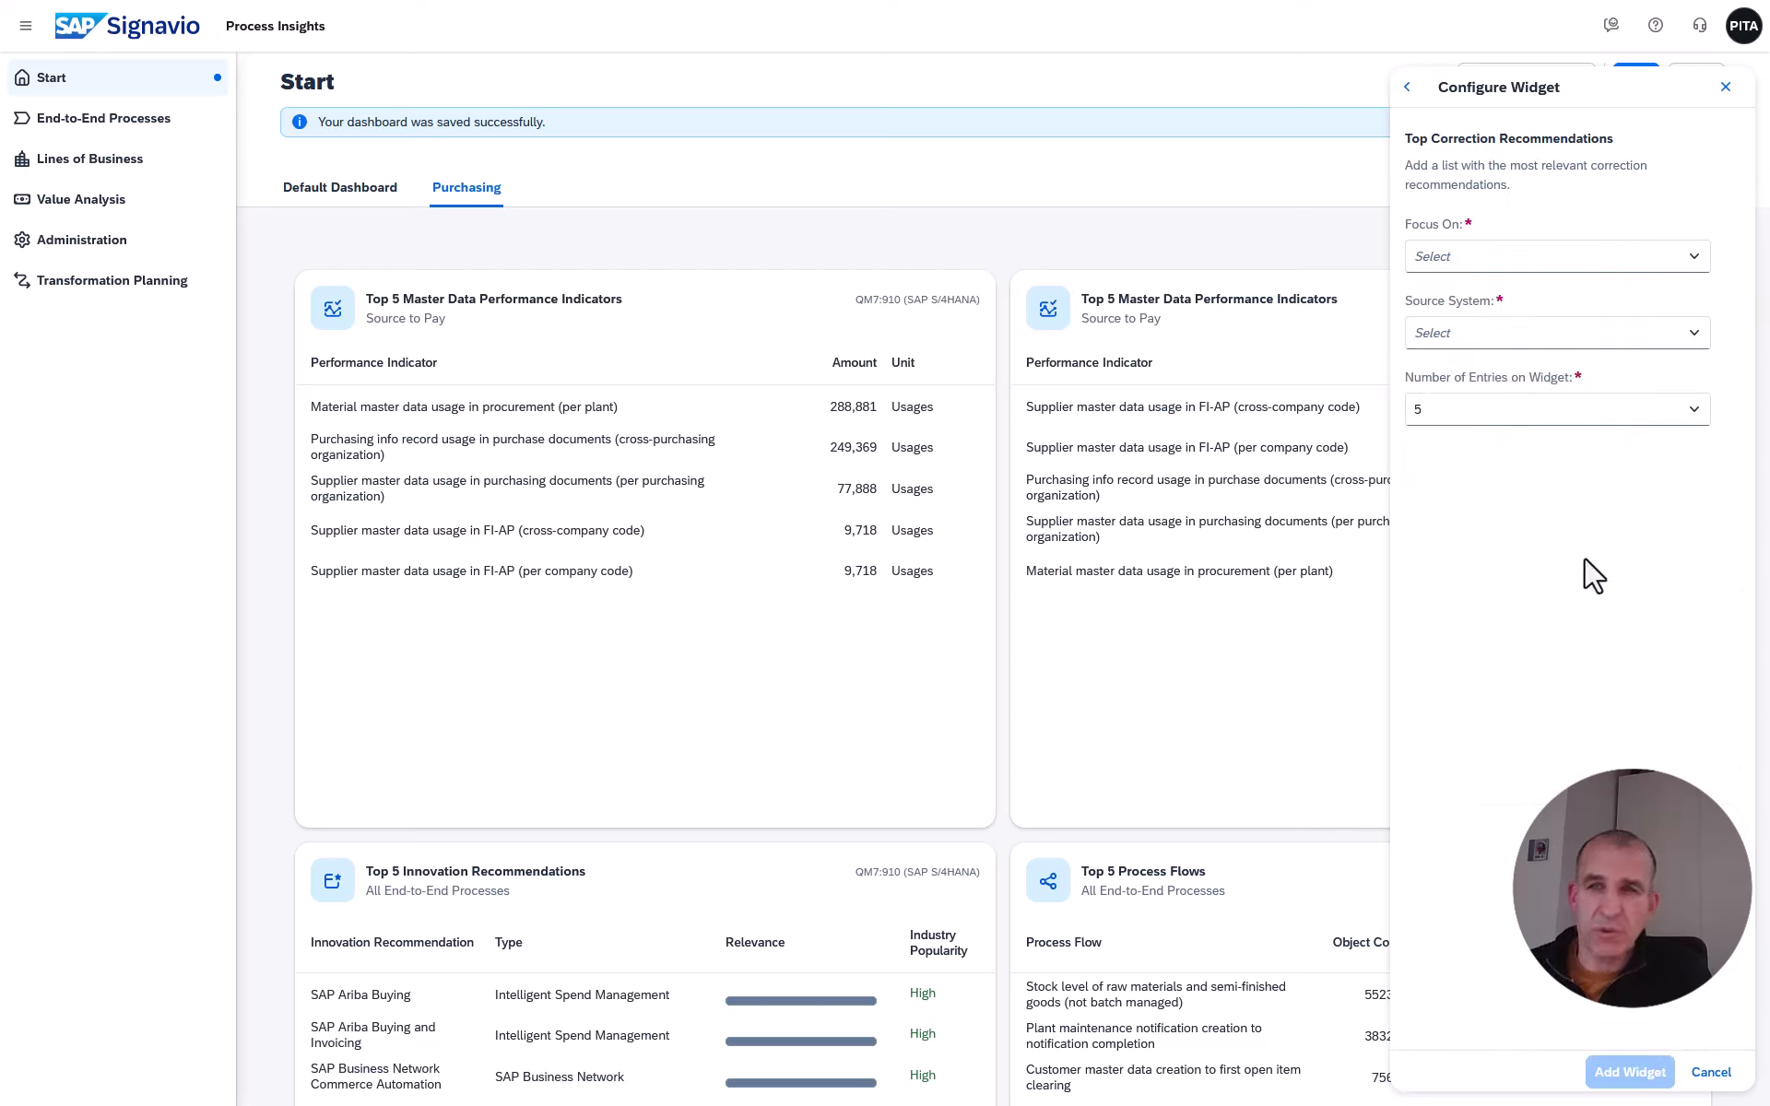
click(1687, 259)
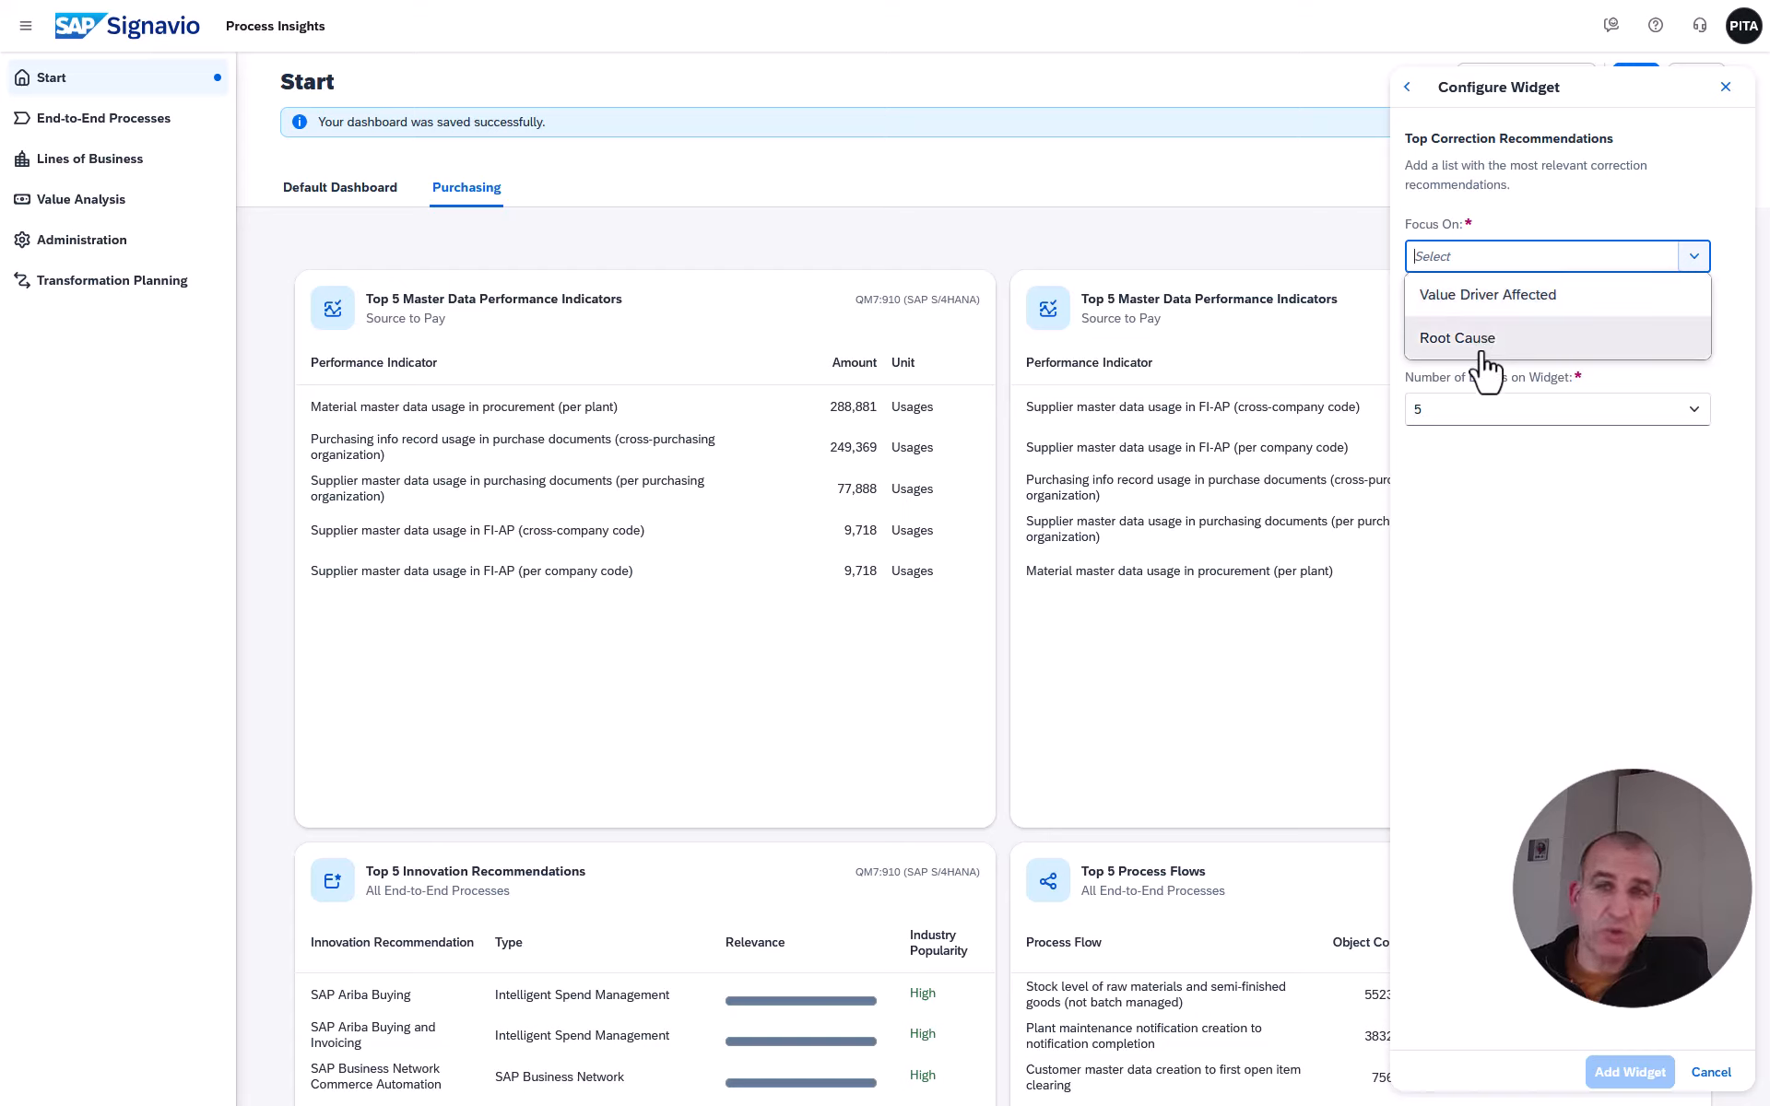
click(1515, 304)
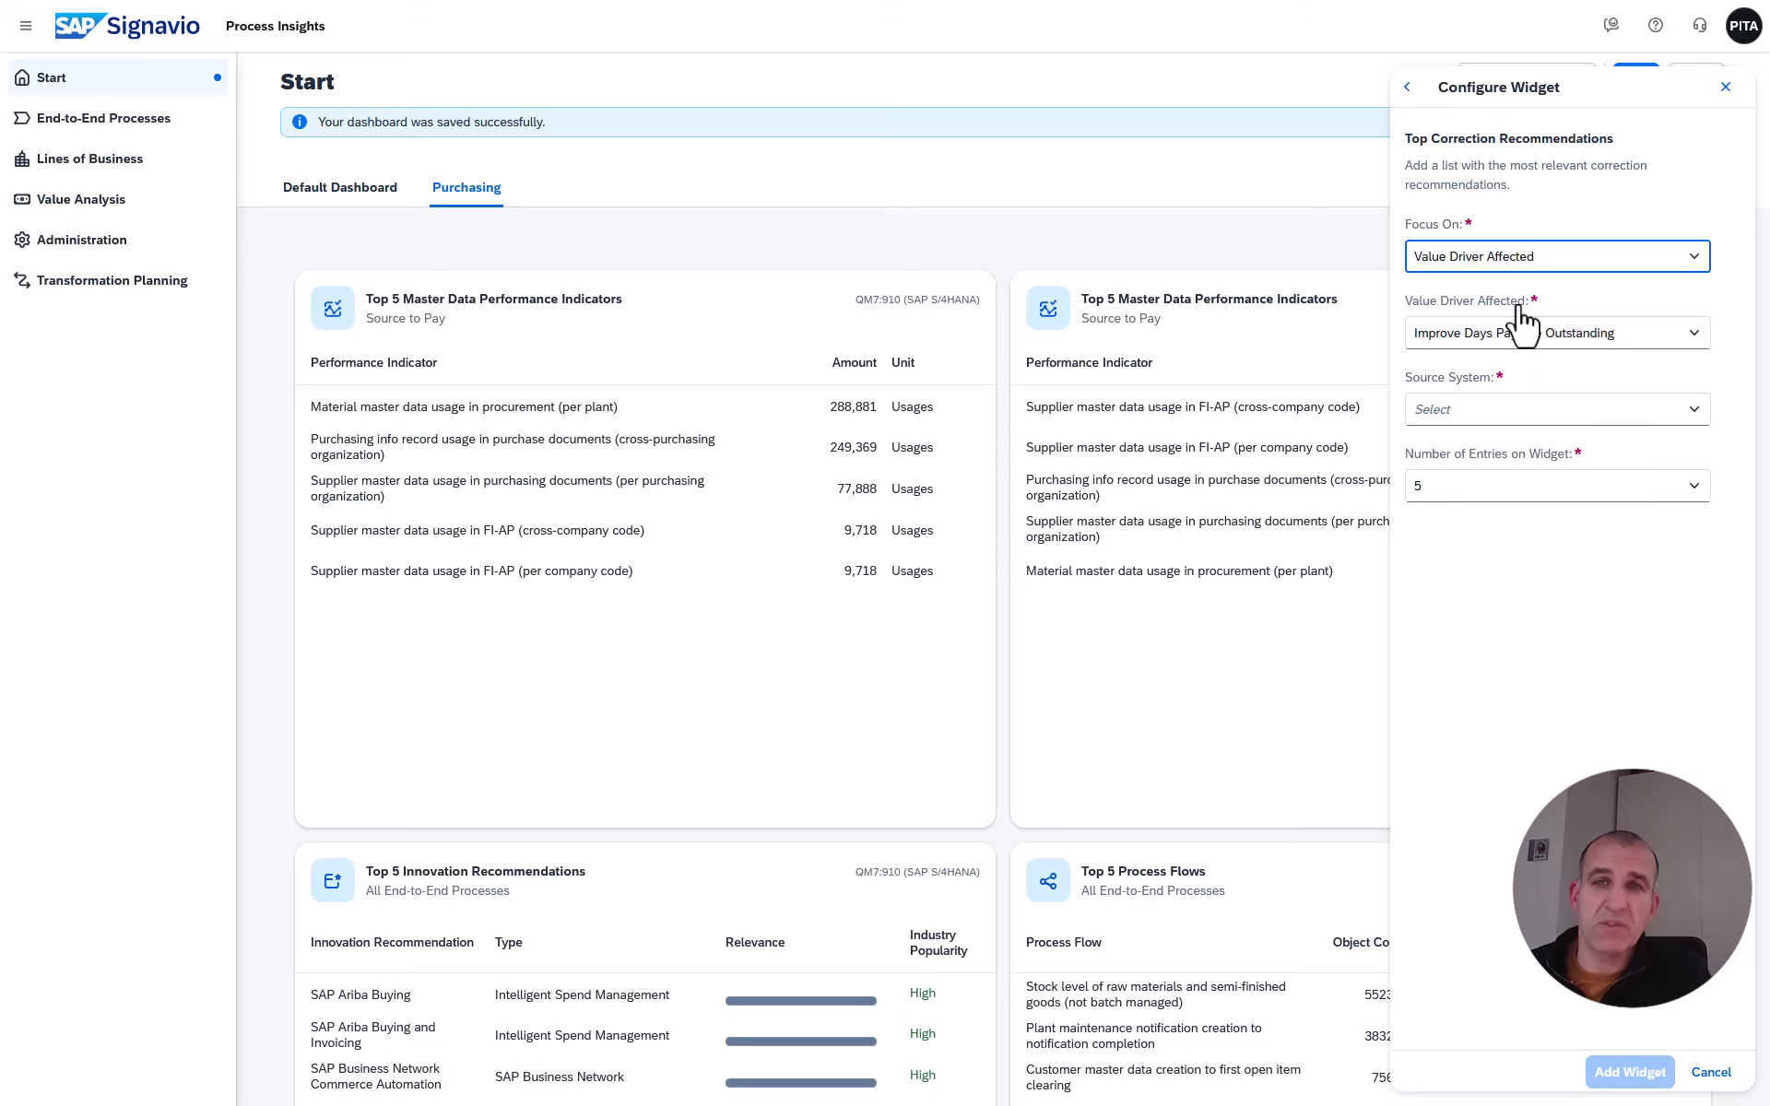
click(1694, 337)
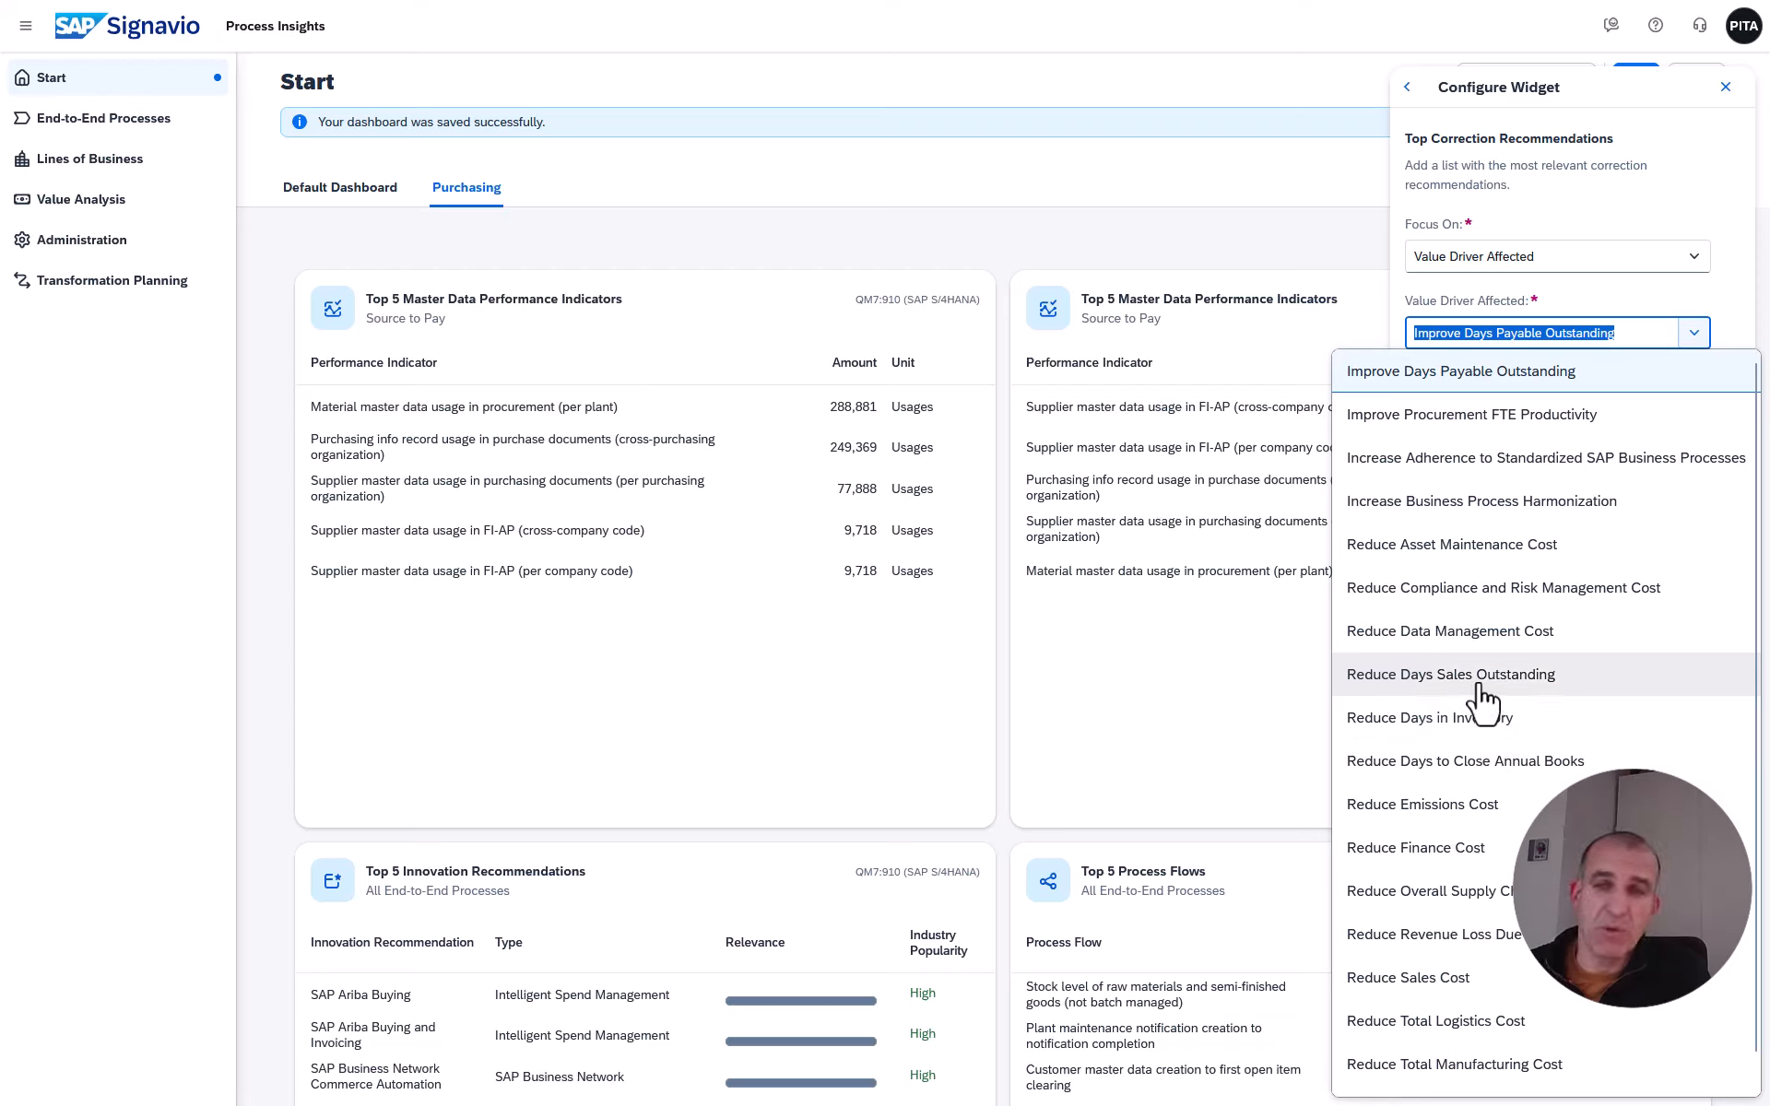
click(1504, 380)
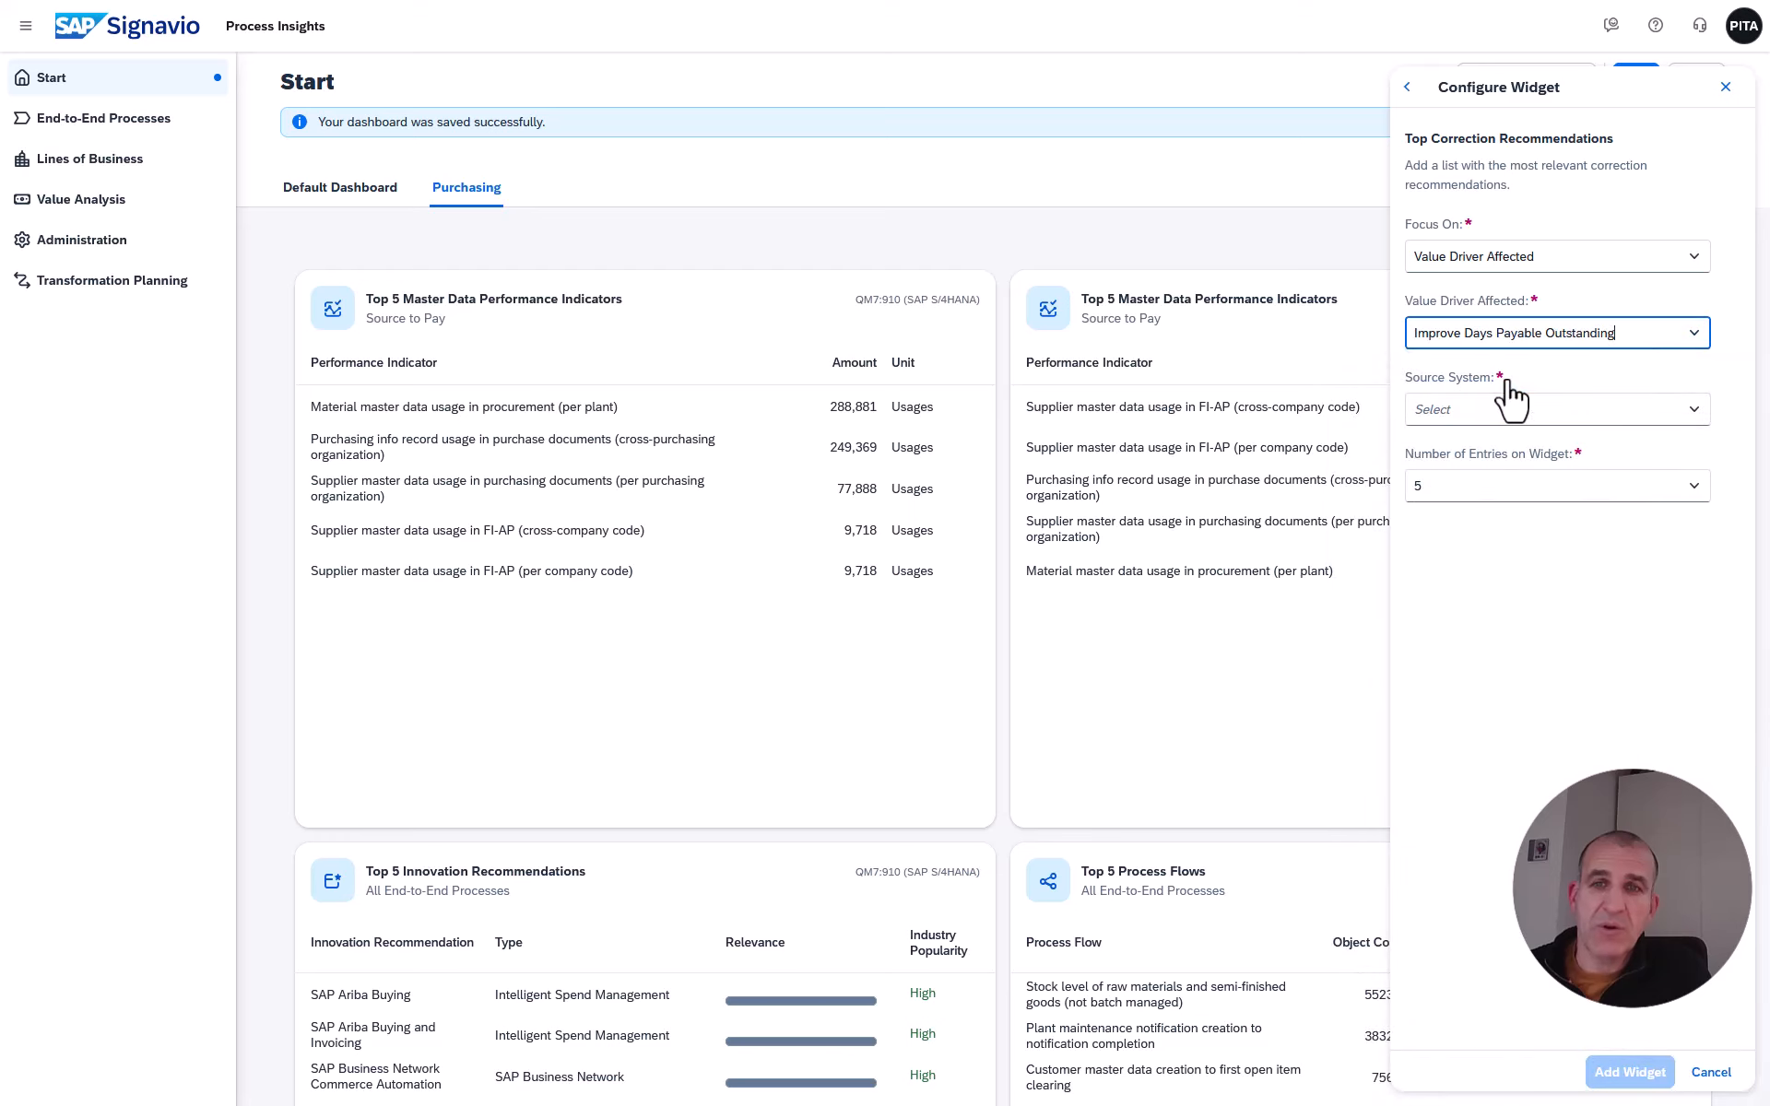
Set the correction recommendations widget to source system QM7:910 with 10 entries, add it to the dashboard and review its entries.
click(1694, 411)
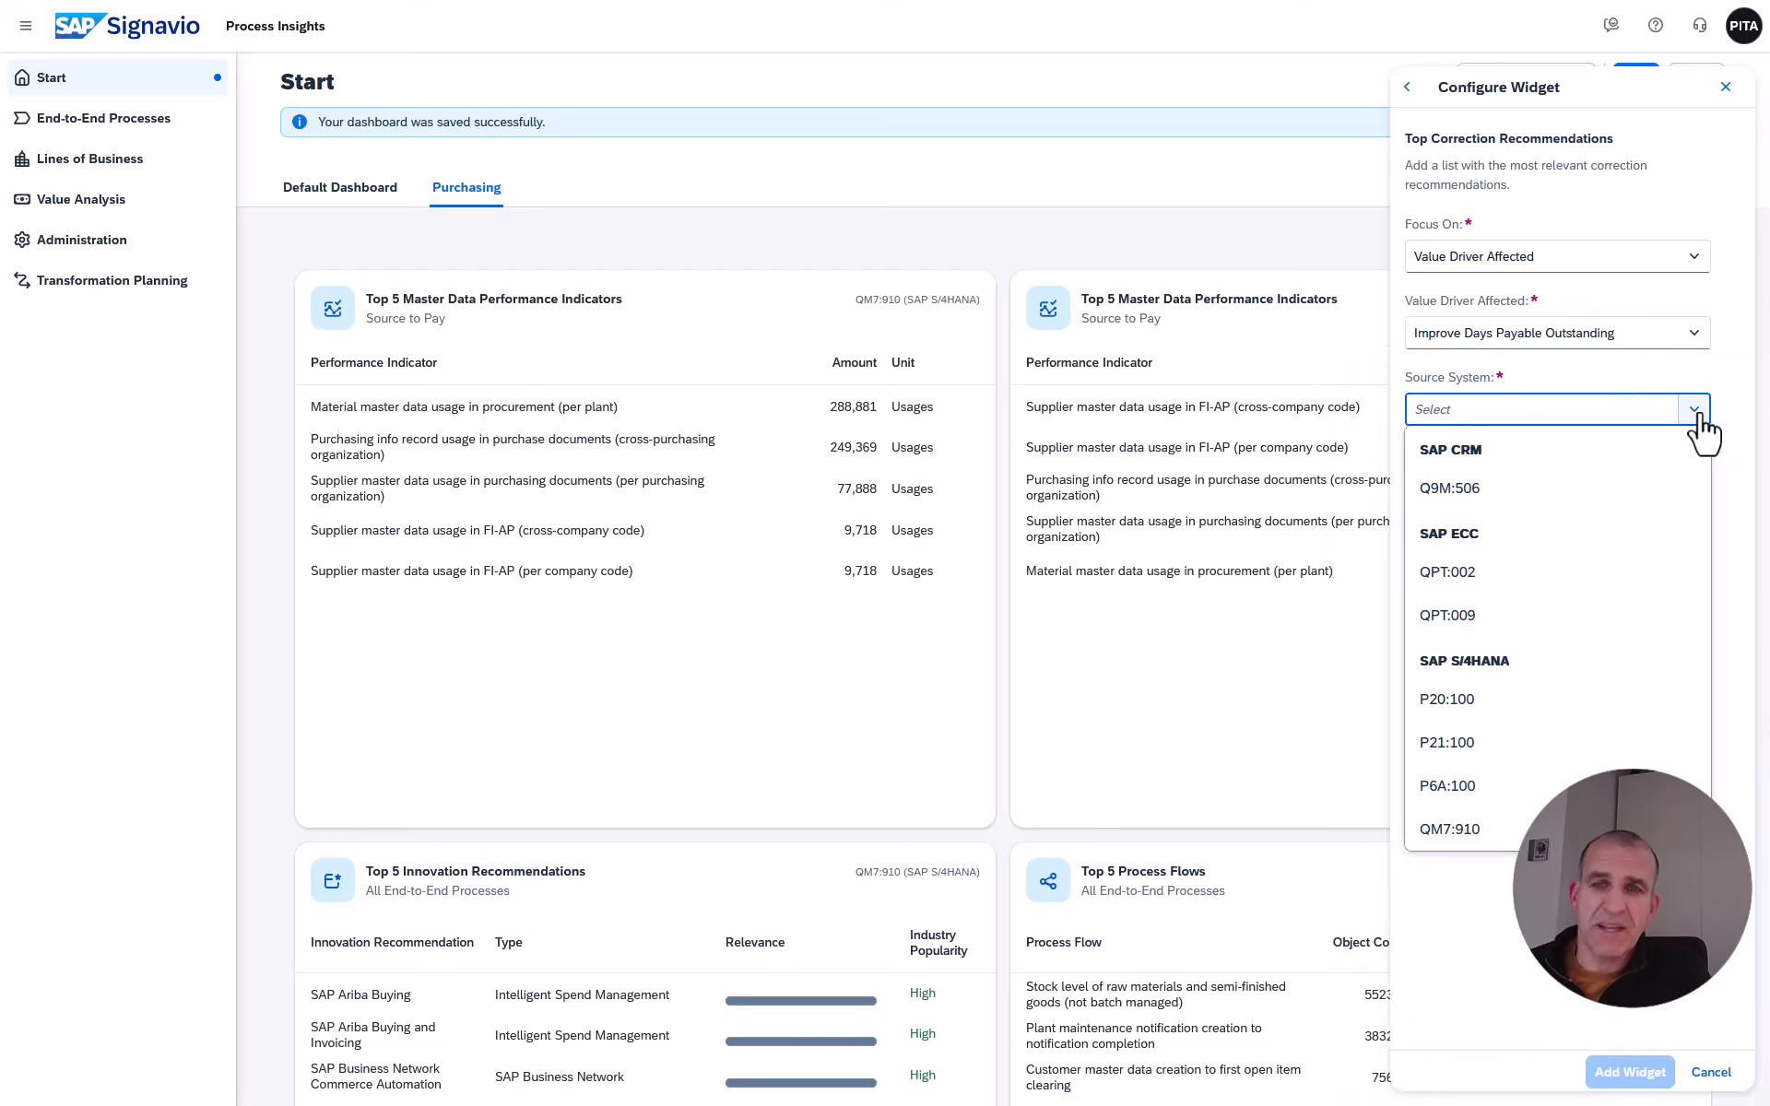
click(1473, 839)
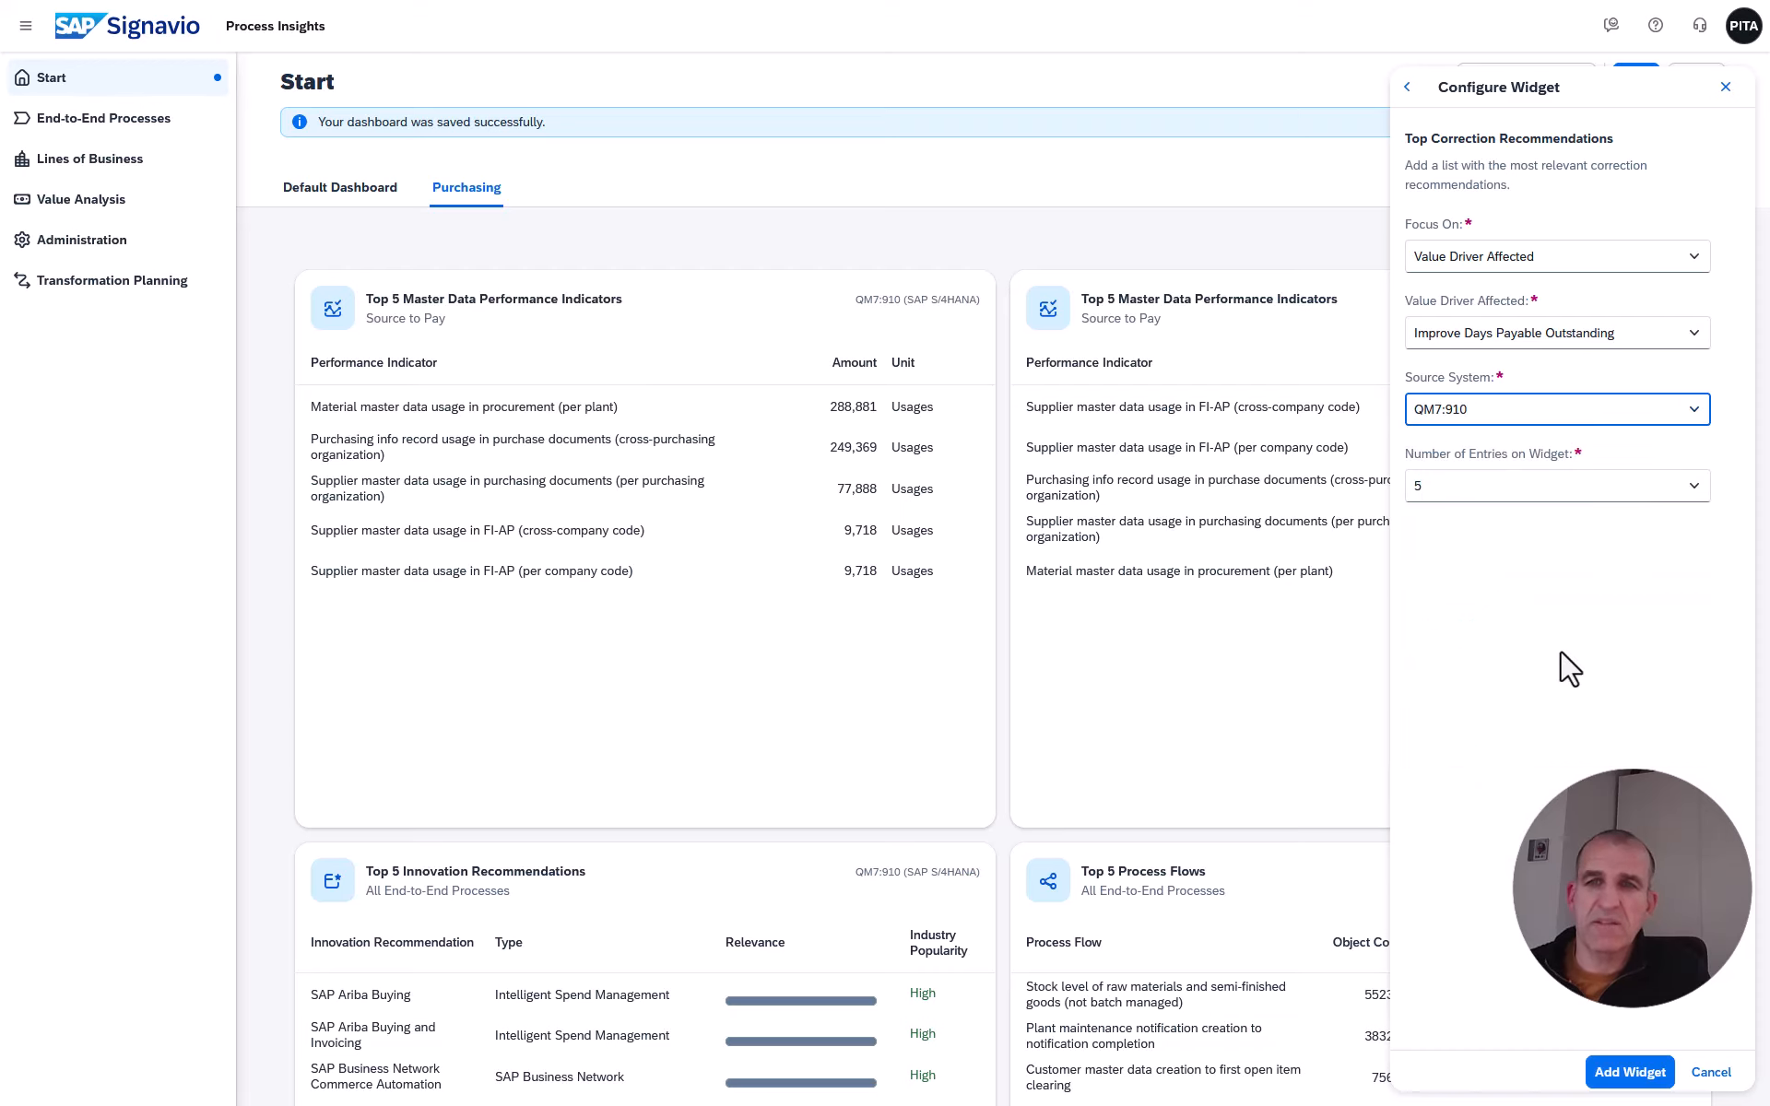
click(1693, 488)
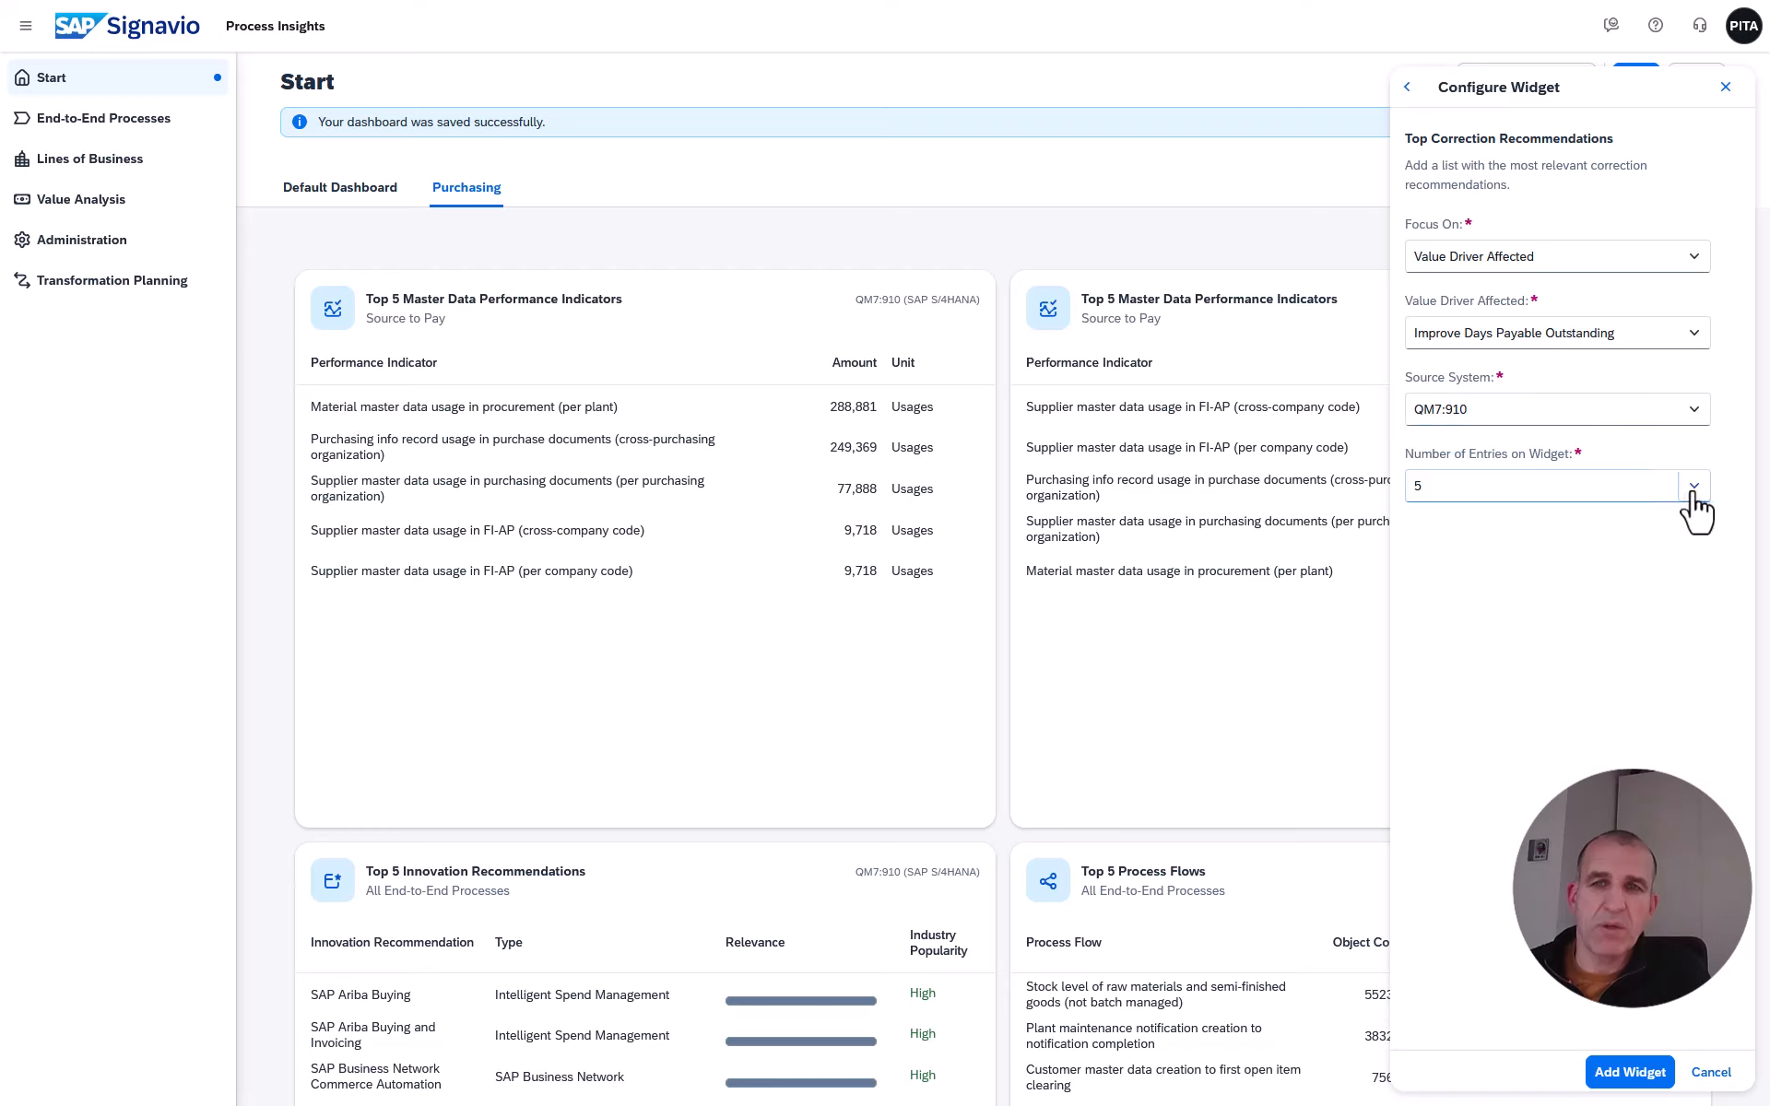
click(1486, 573)
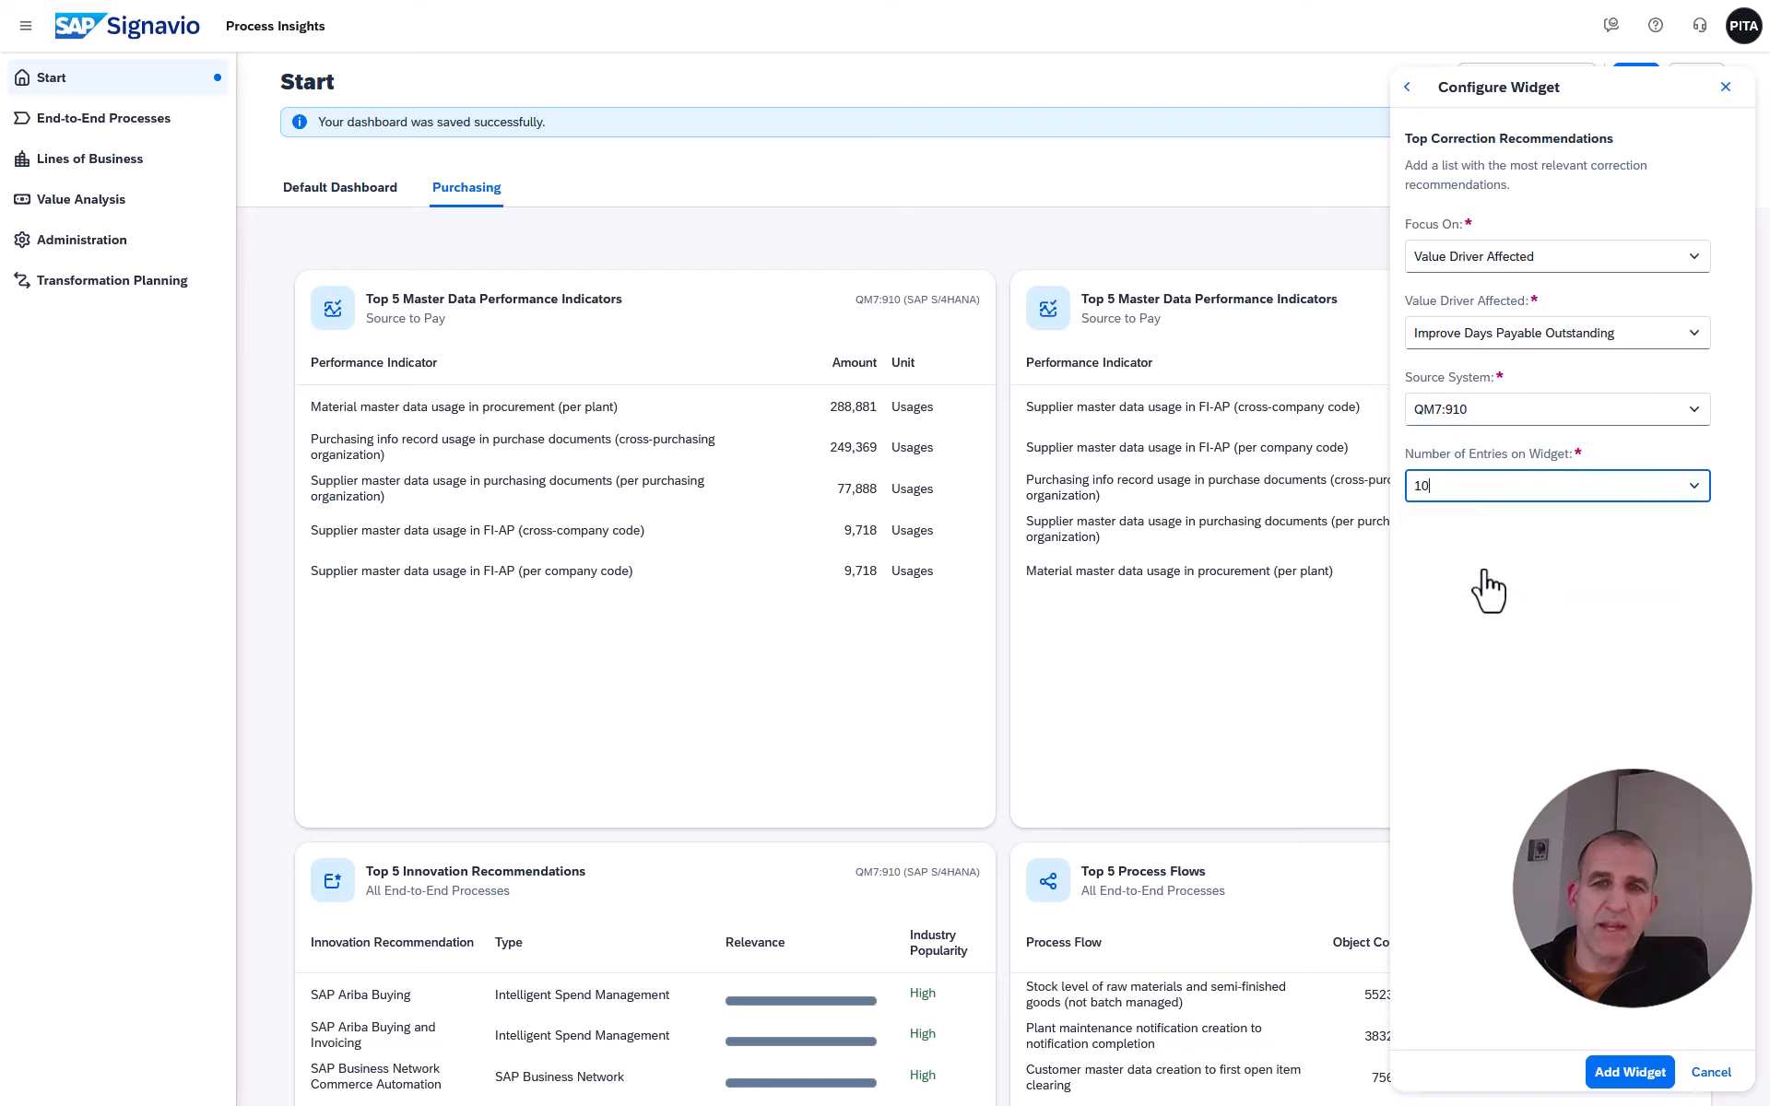
click(1620, 1076)
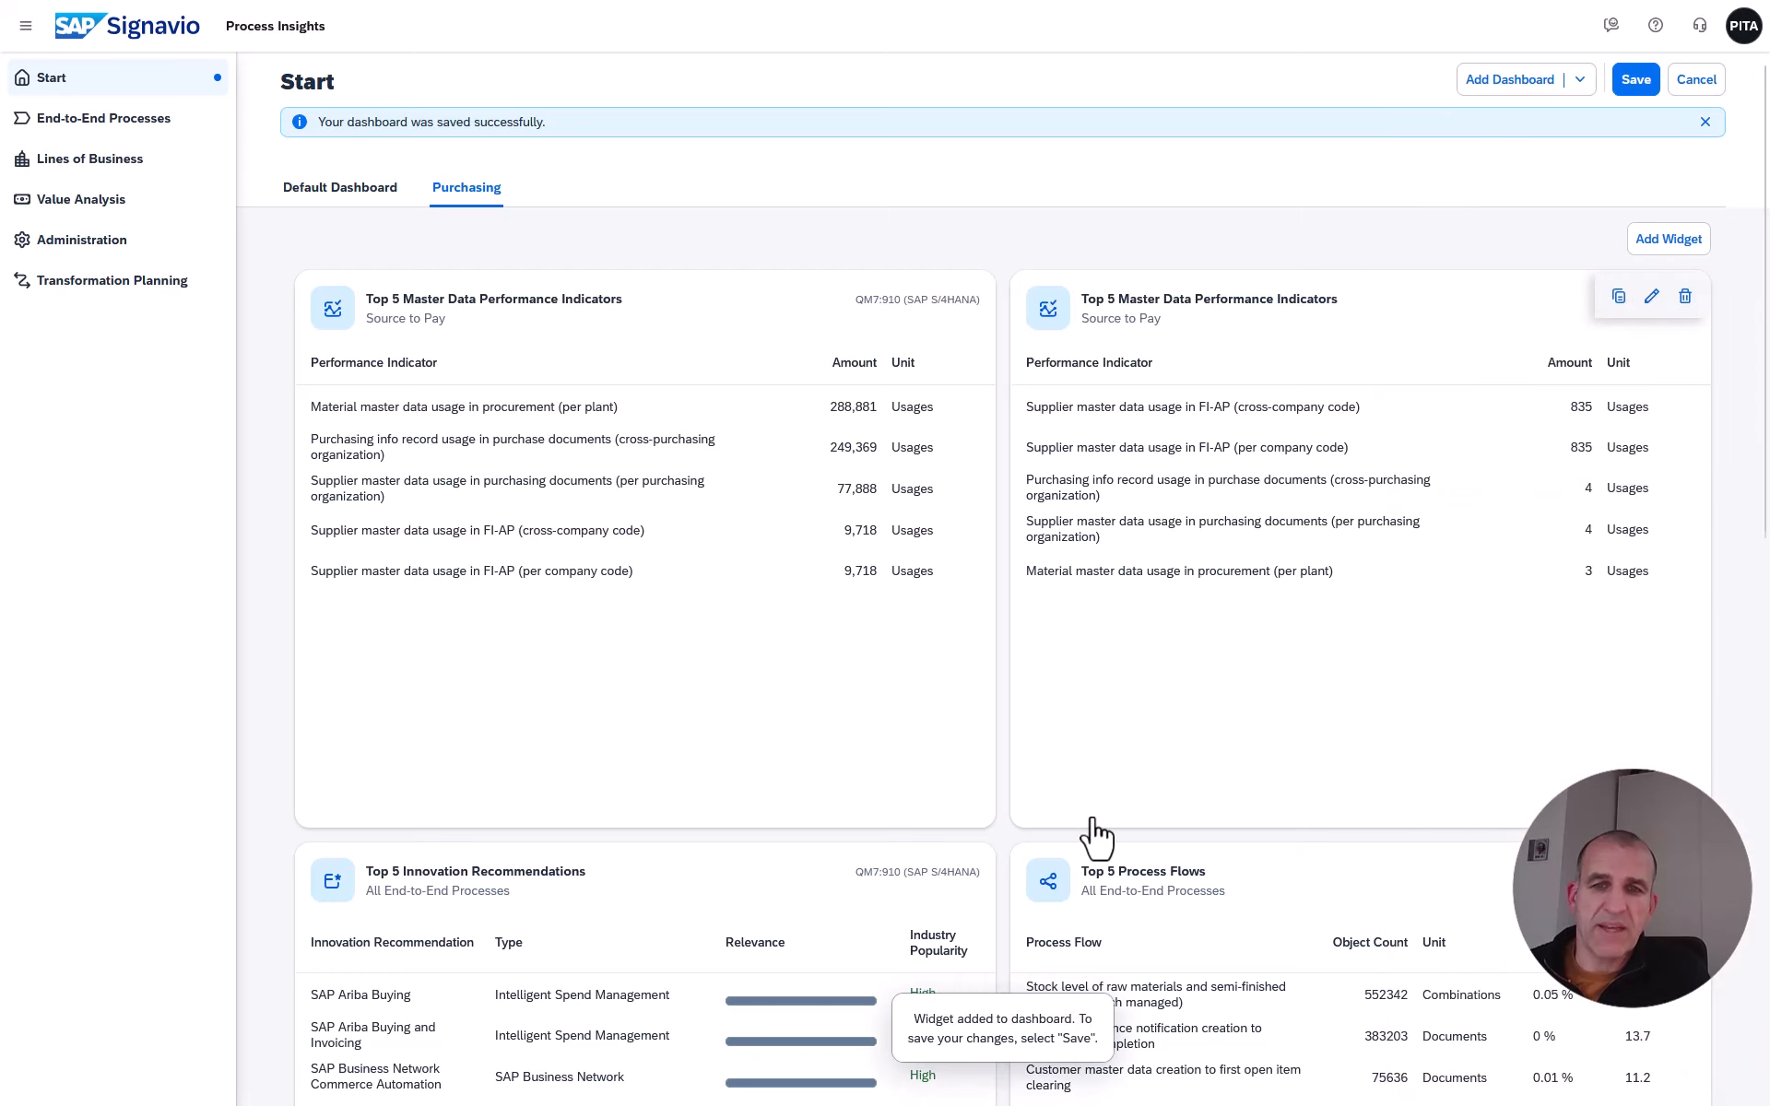
scroll(1097, 837, down, 7)
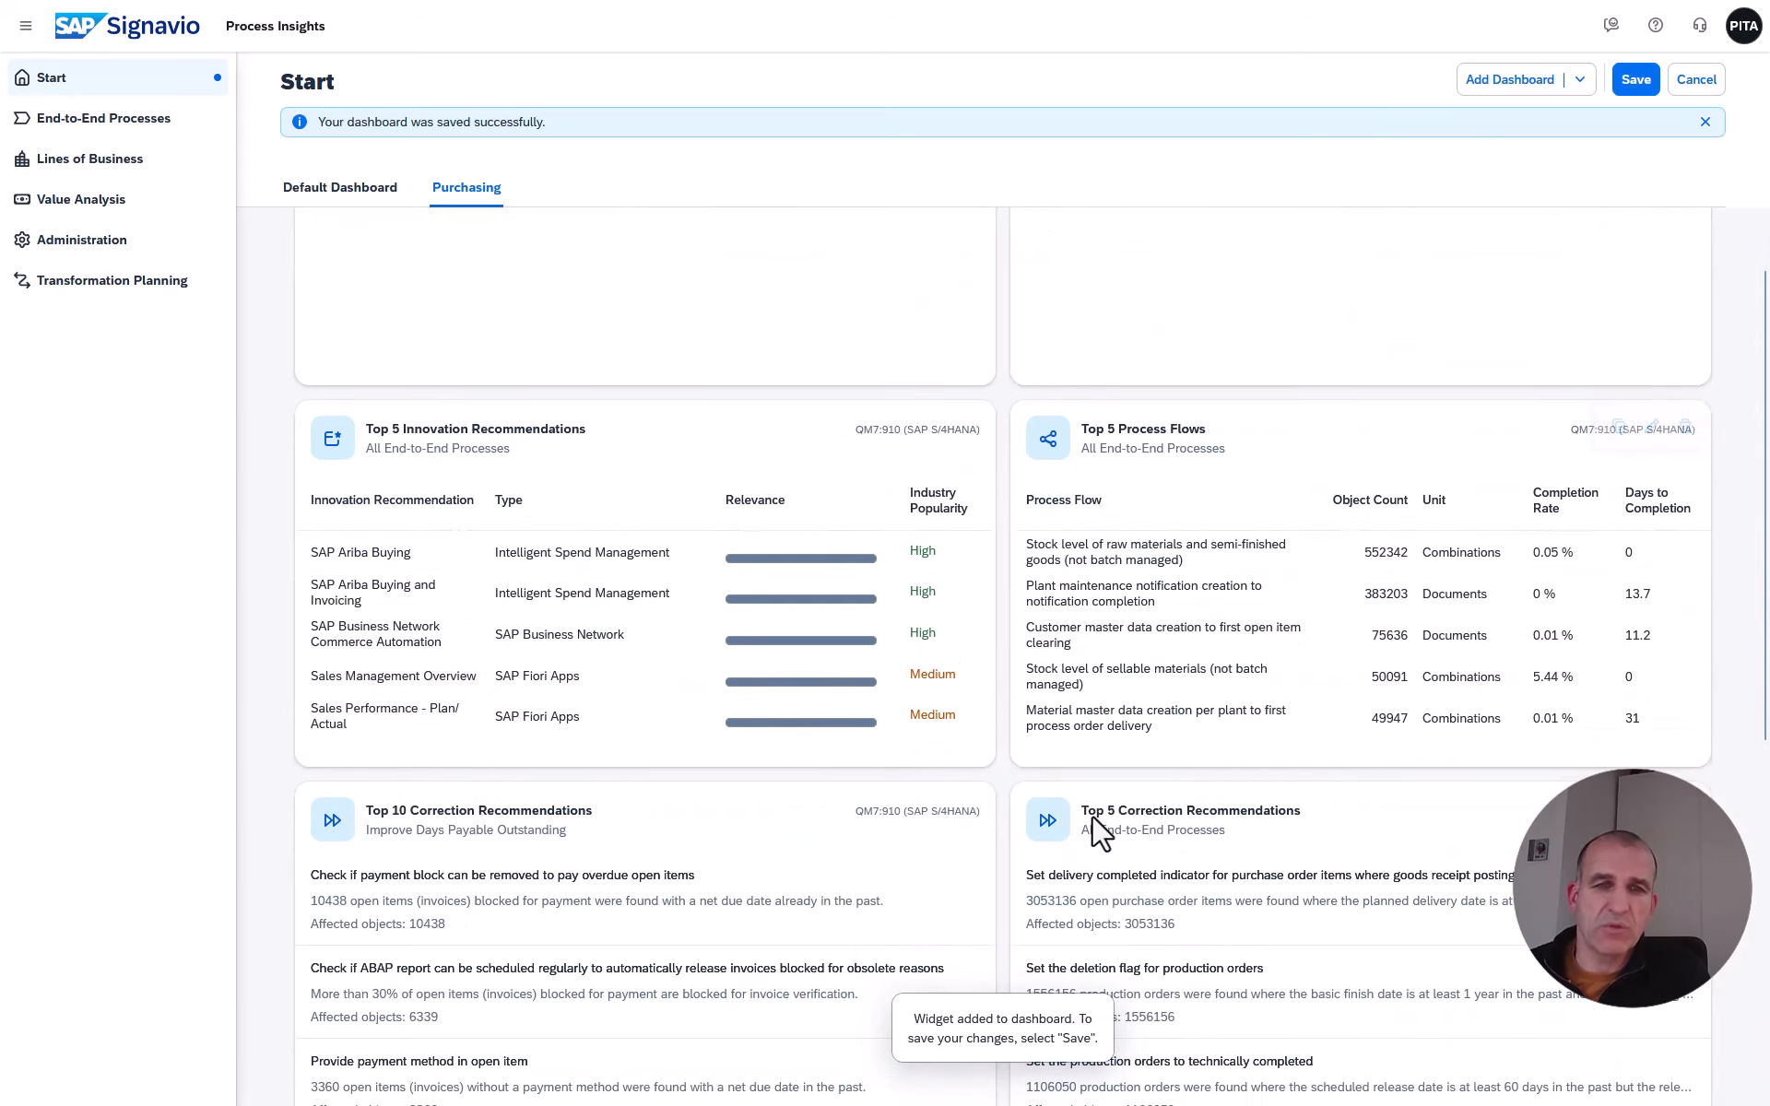
scroll(1097, 834, down, 4)
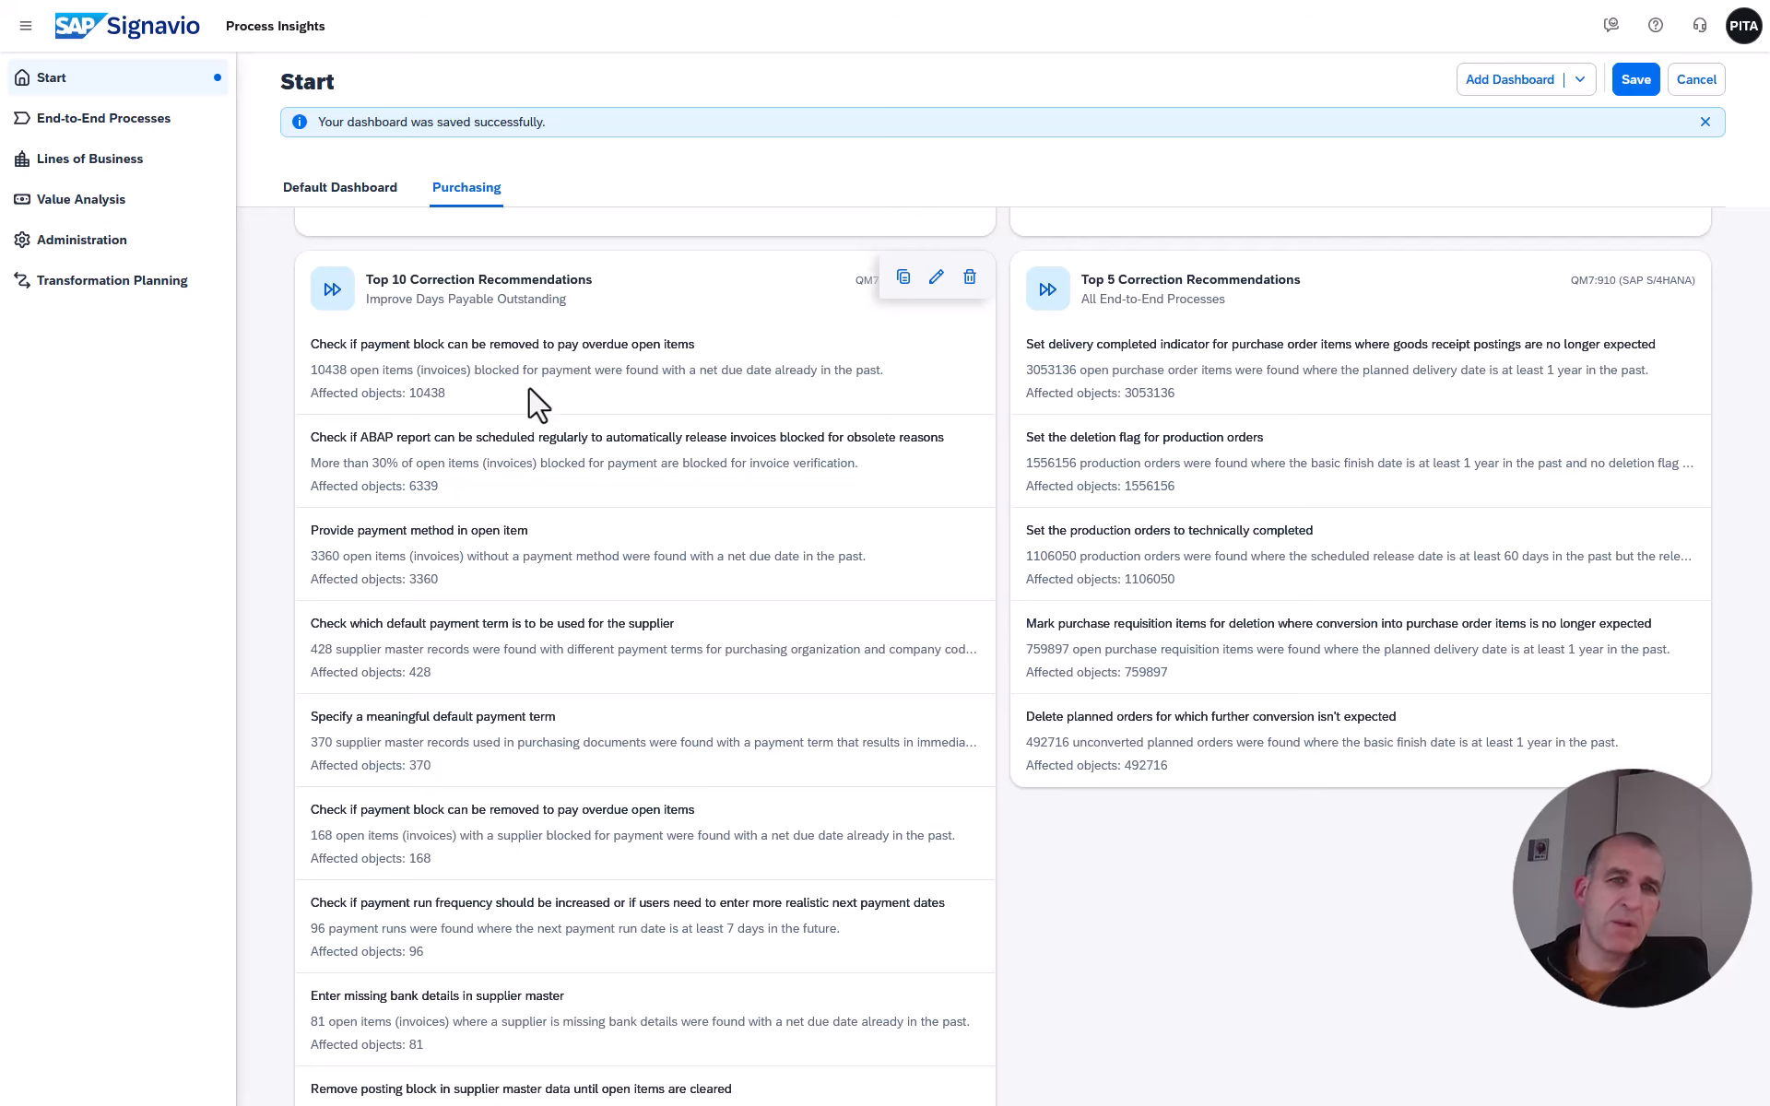
scroll(545, 427, down, 3)
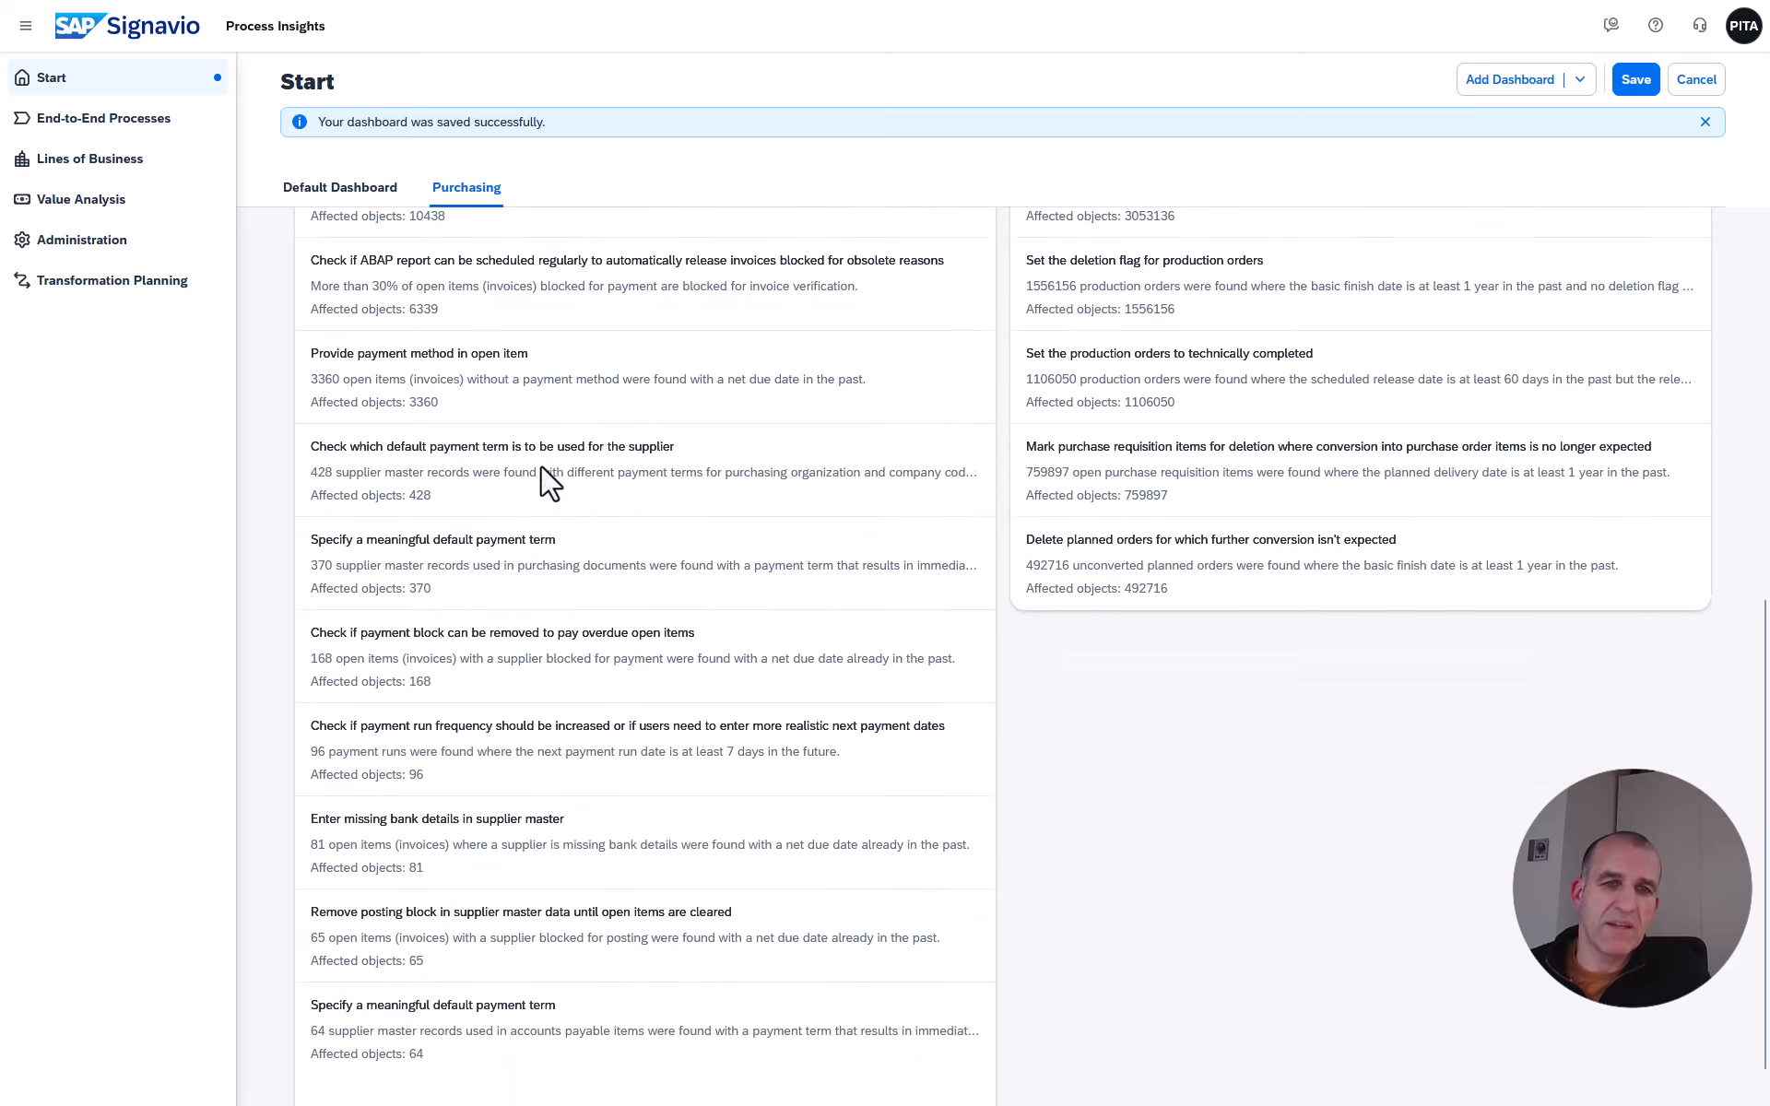
Start a Performance Indicator Trends widget with QM7:910 as its source system.
scroll(548, 479, up, 2)
scroll(549, 479, up, 10)
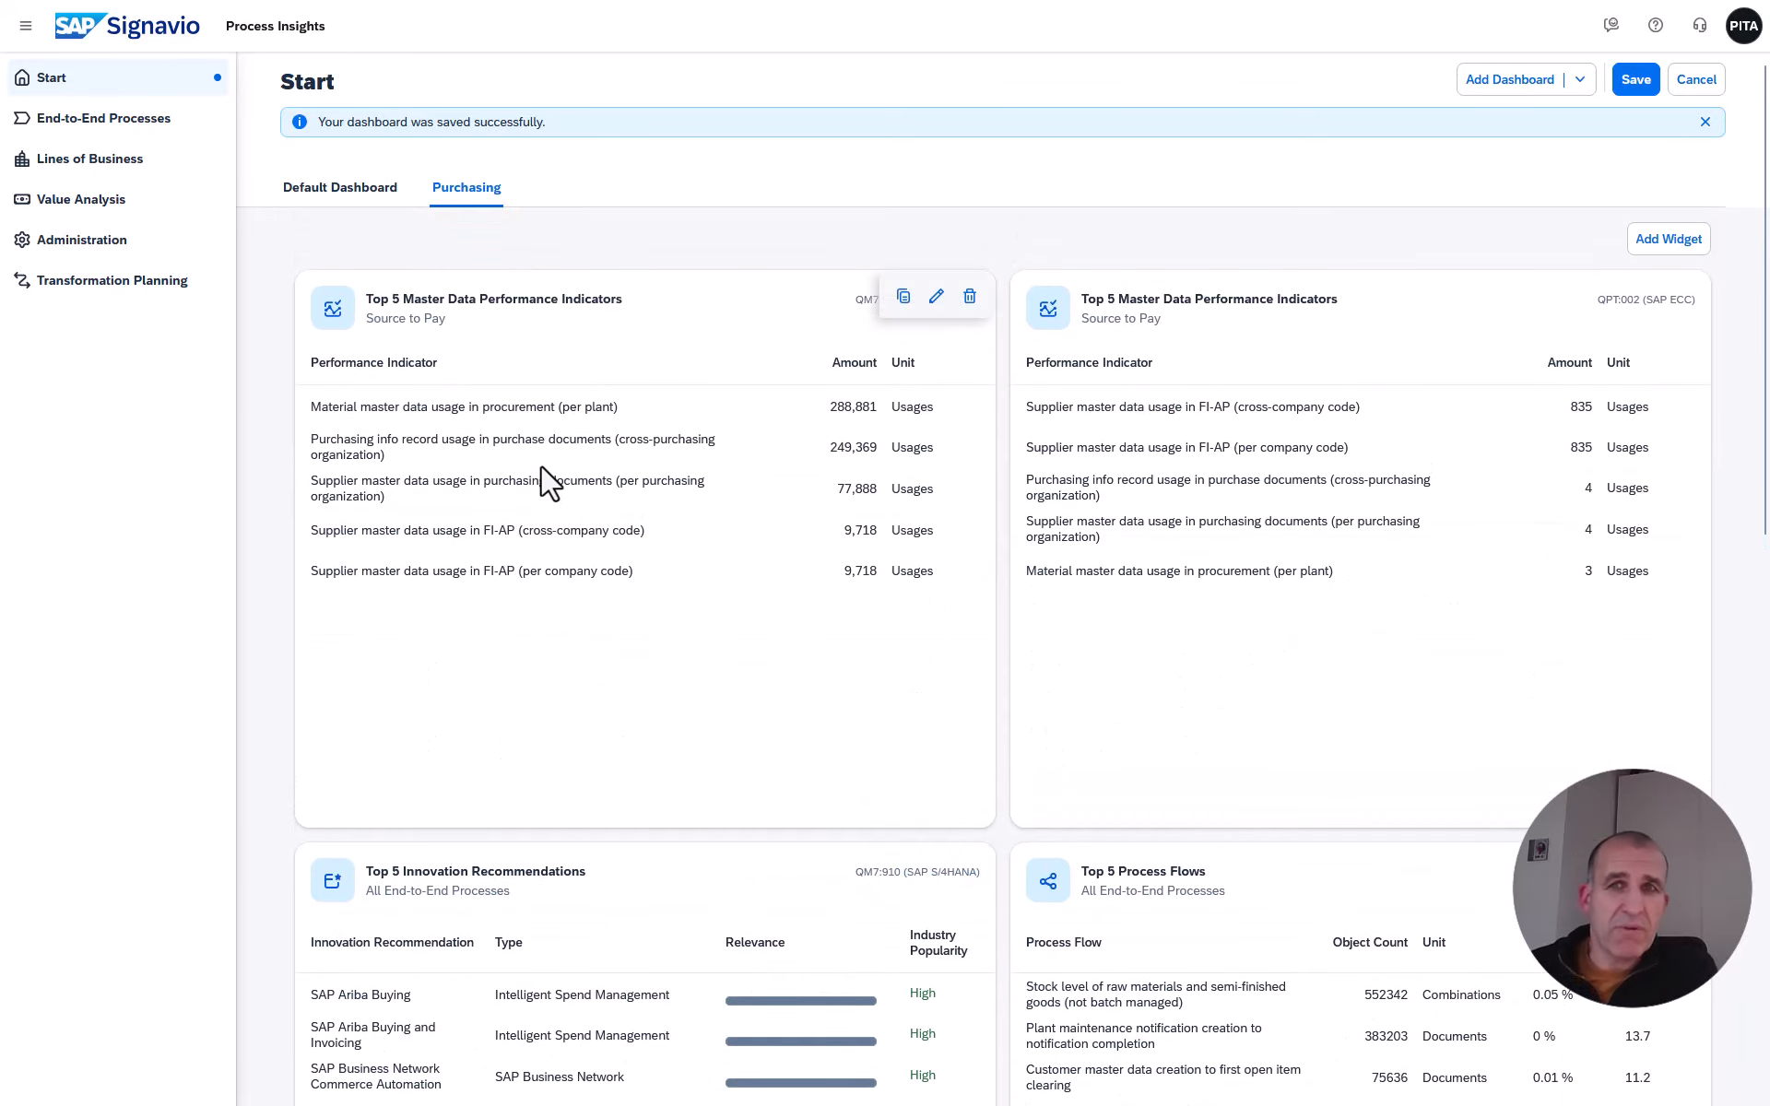
click(1668, 242)
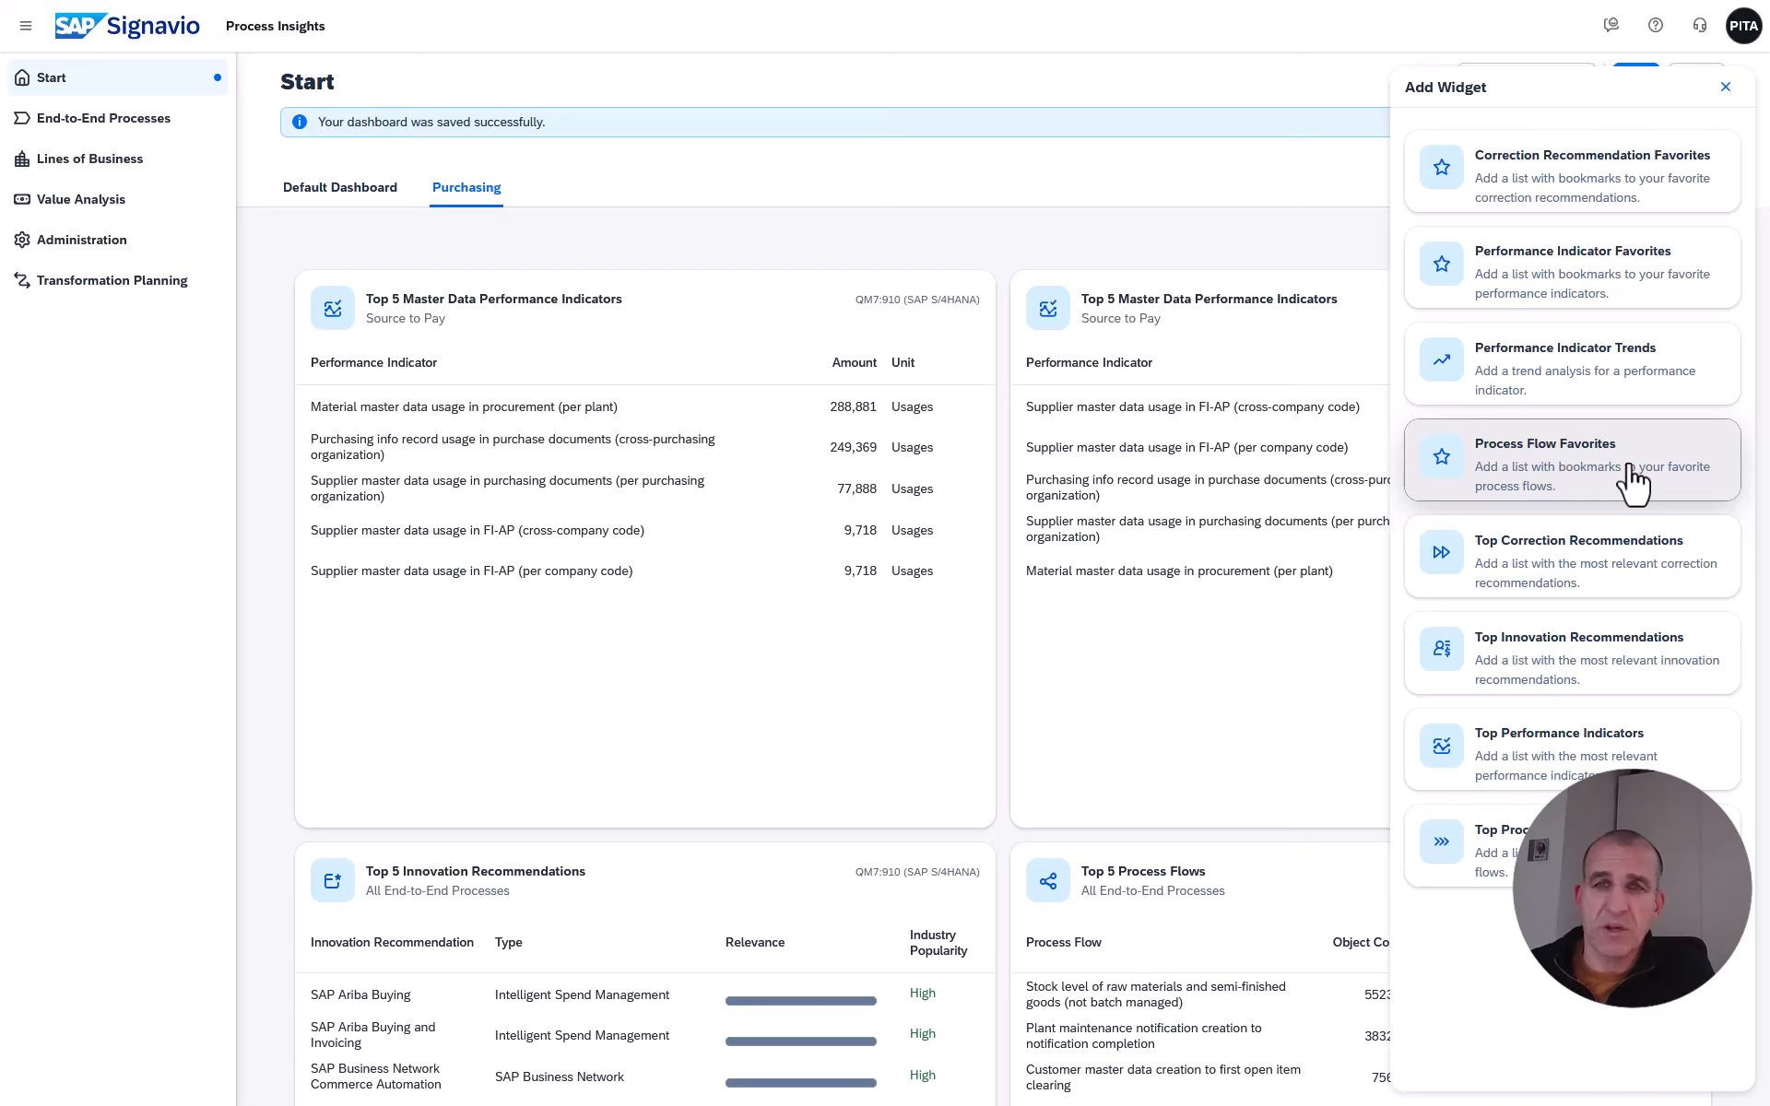
click(1587, 391)
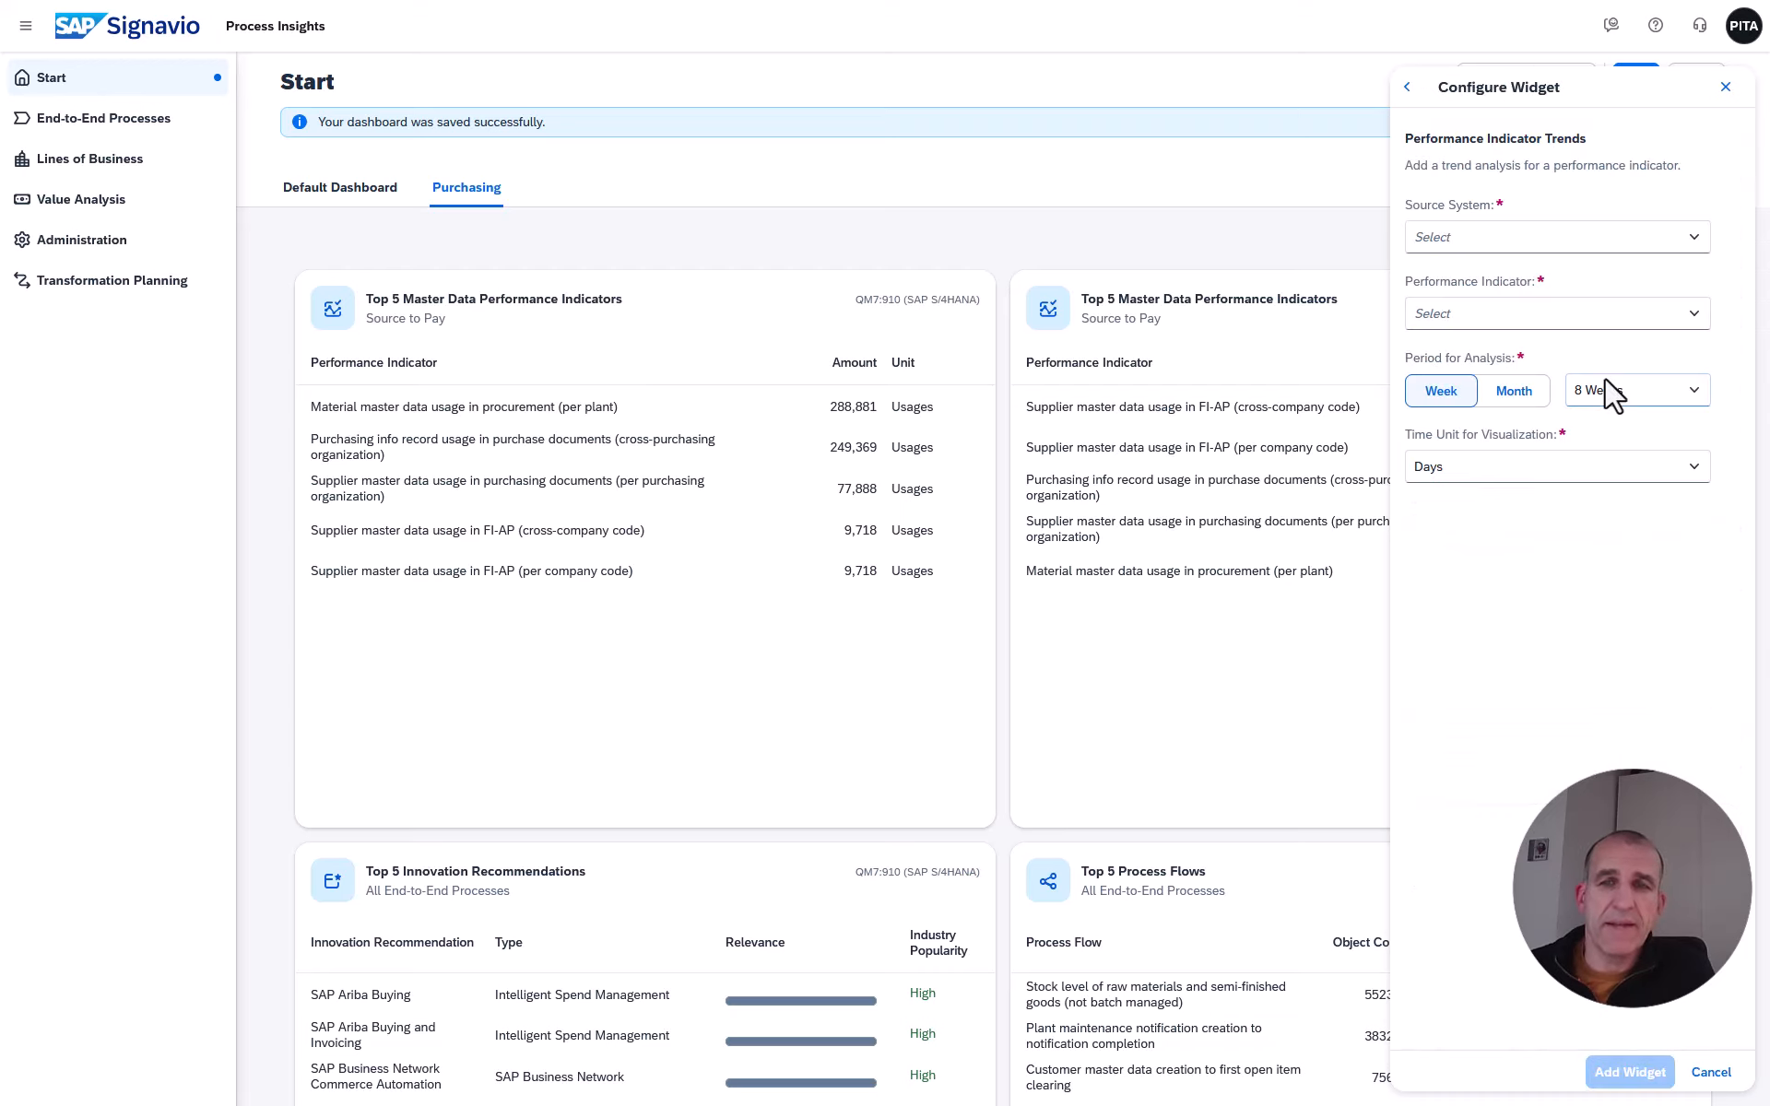
click(1701, 240)
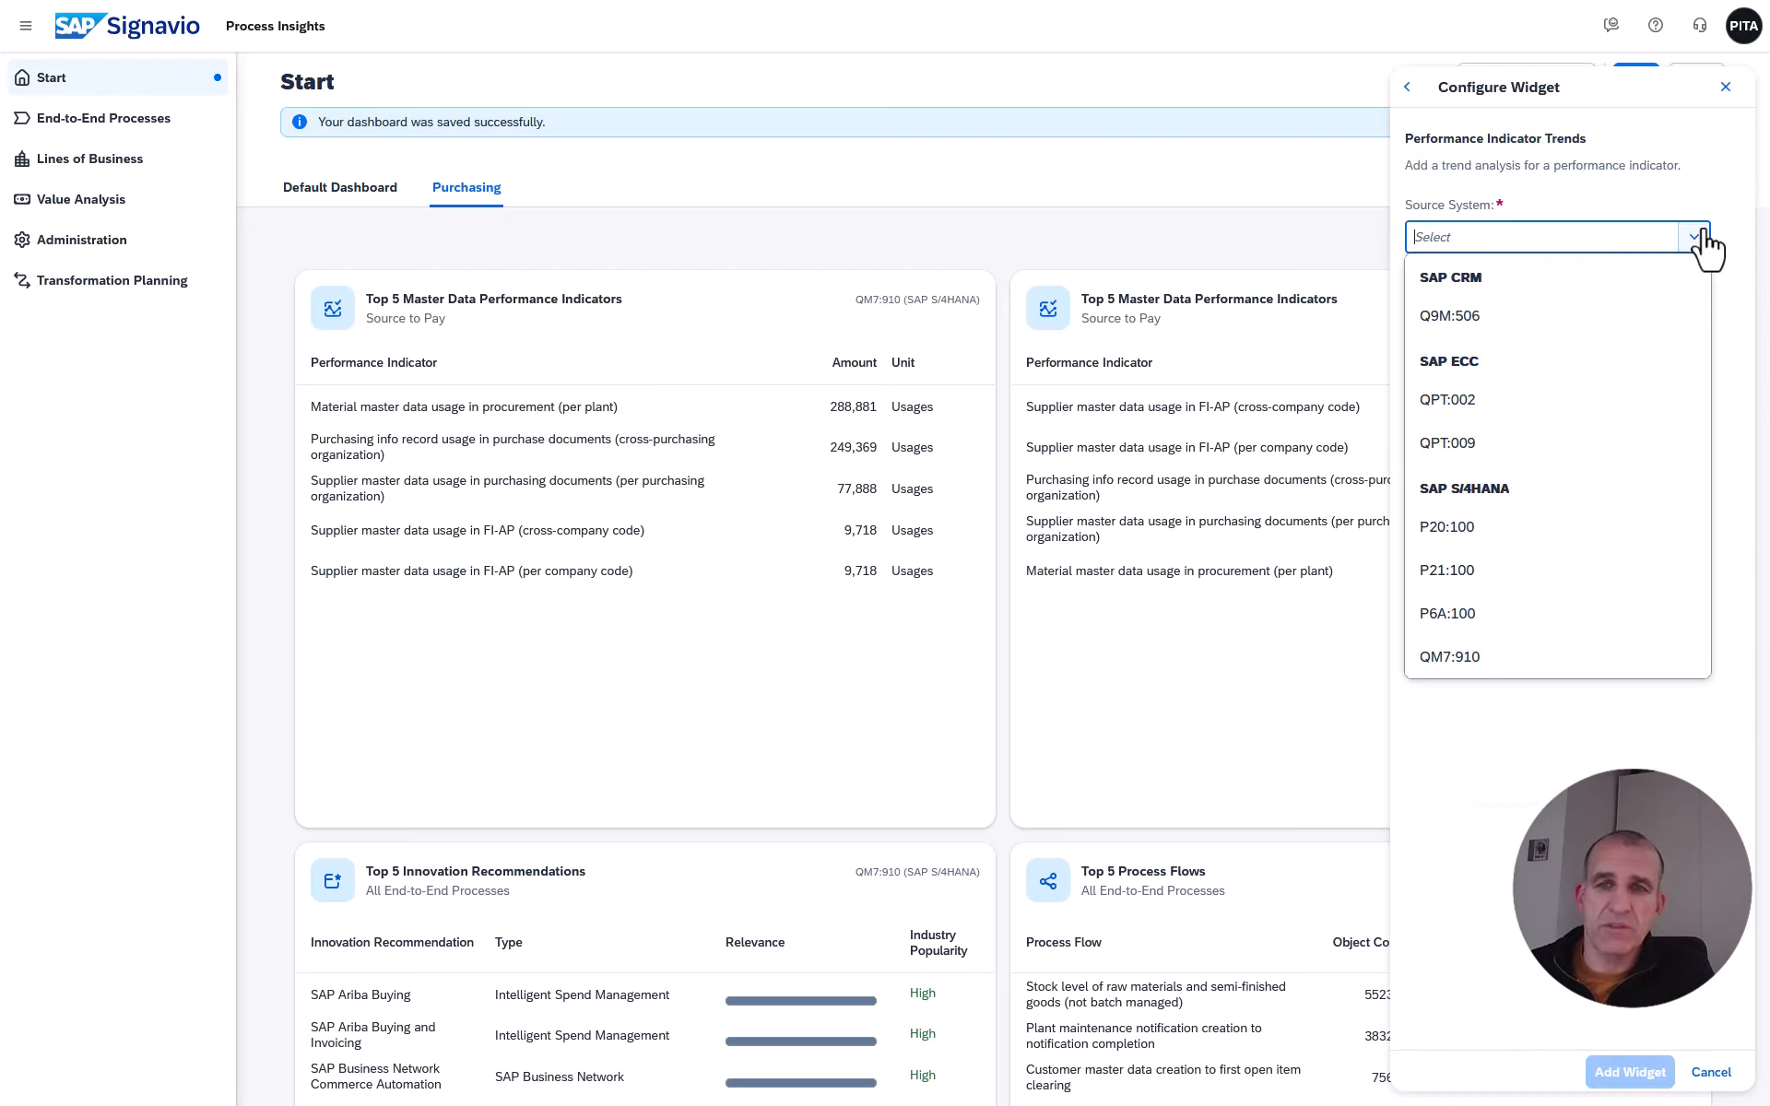
click(1512, 657)
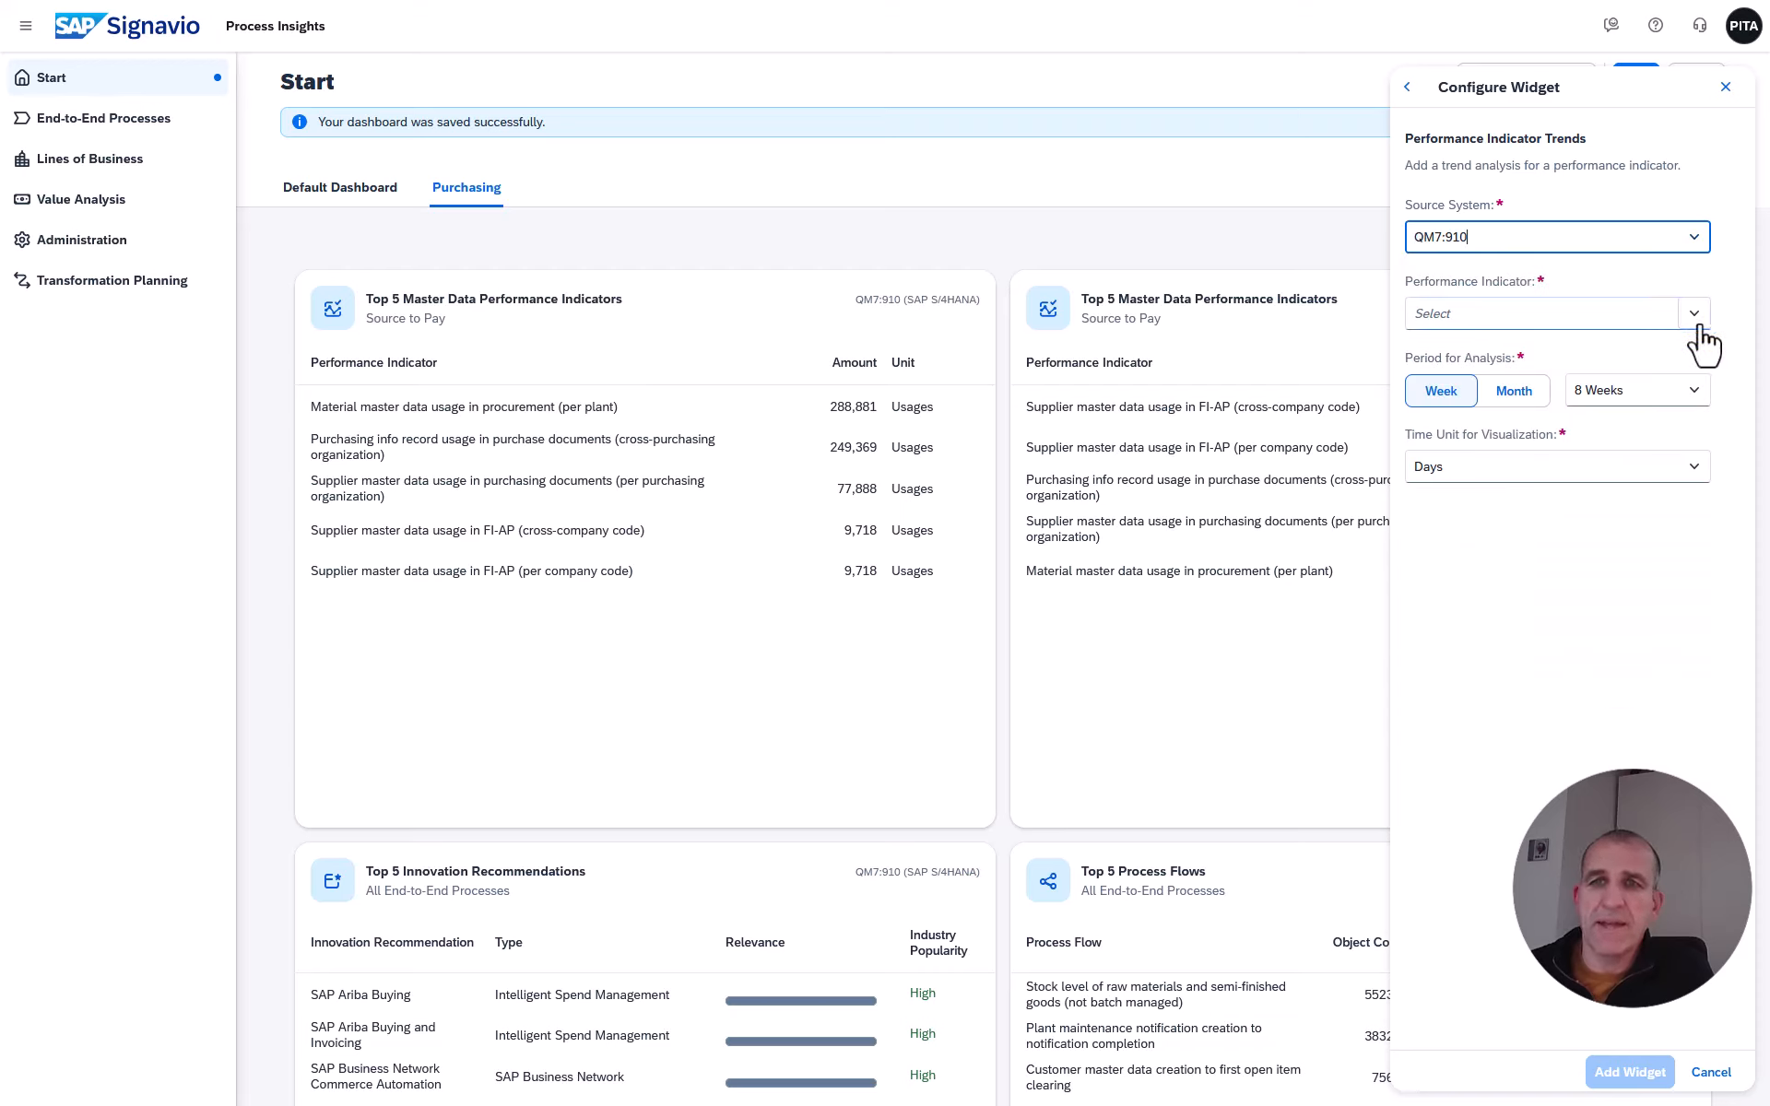
Choose Open items blocked for payment as the trend widget's performance indicator, add the widget and view its trend chart.
click(1601, 316)
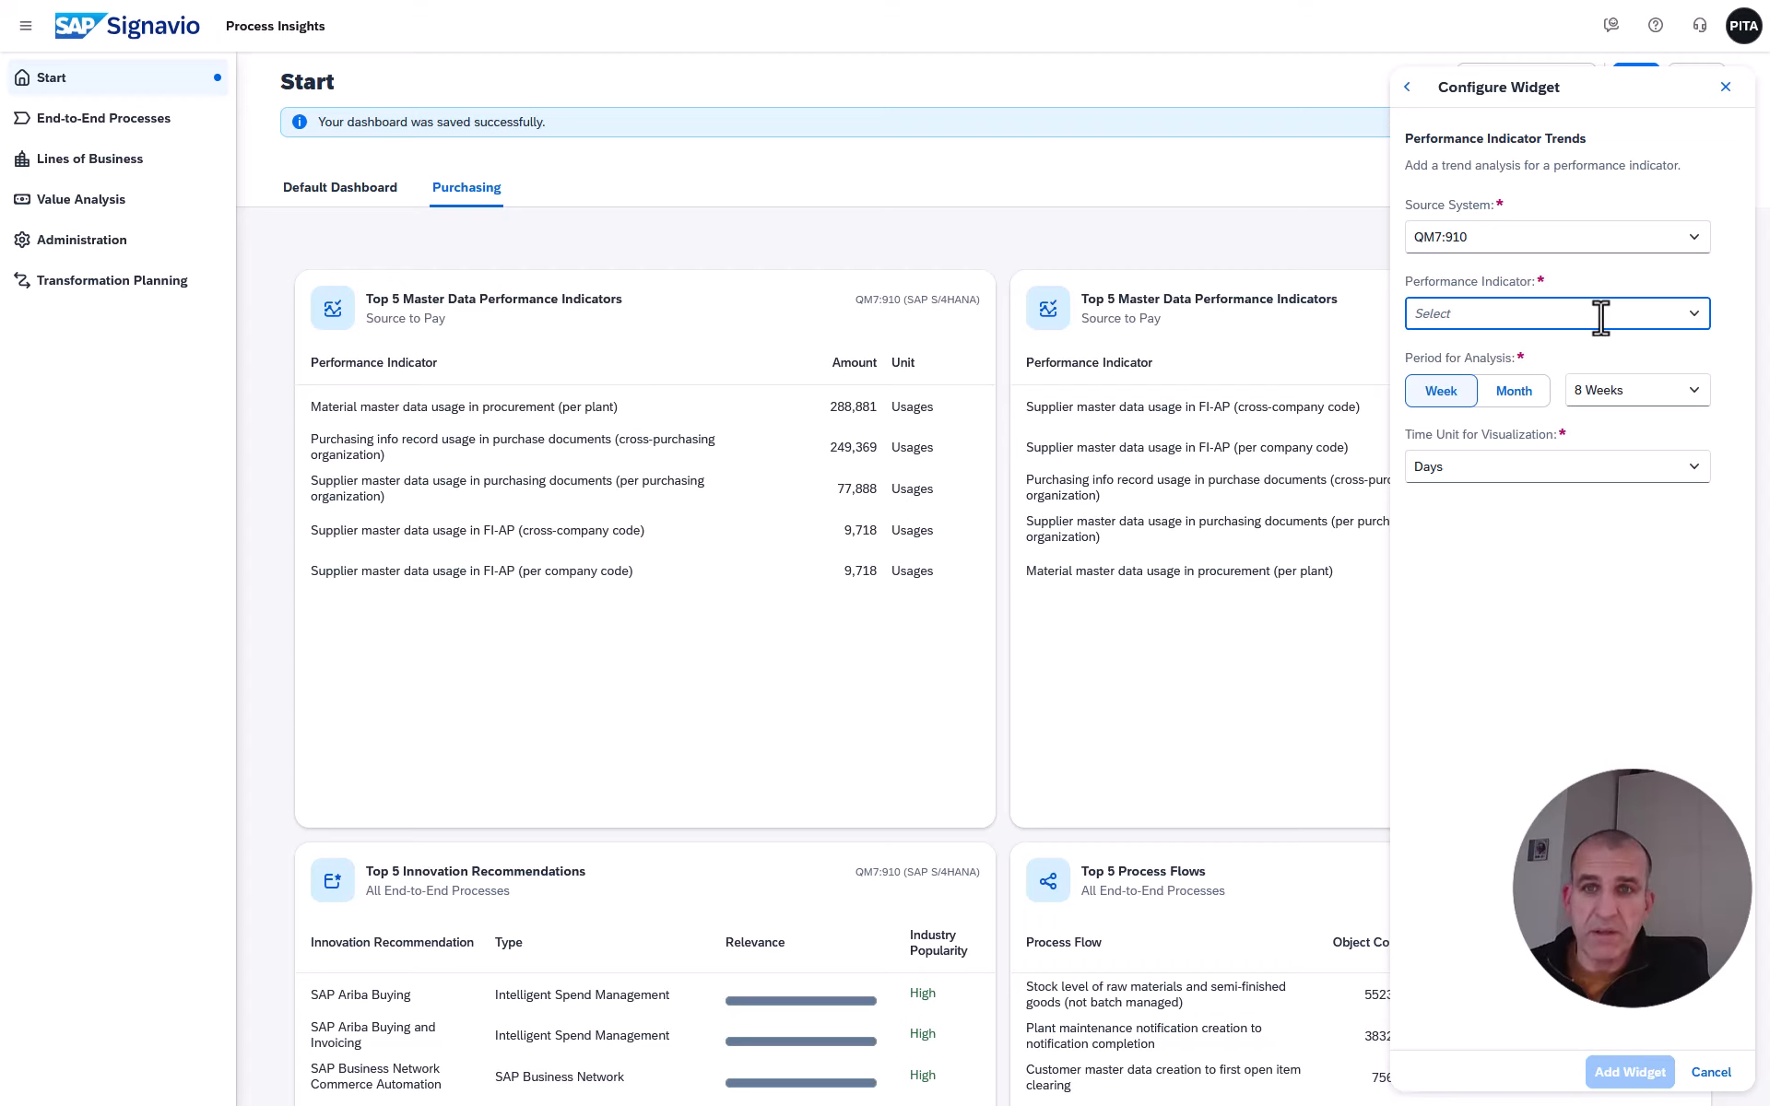
text(Pa)
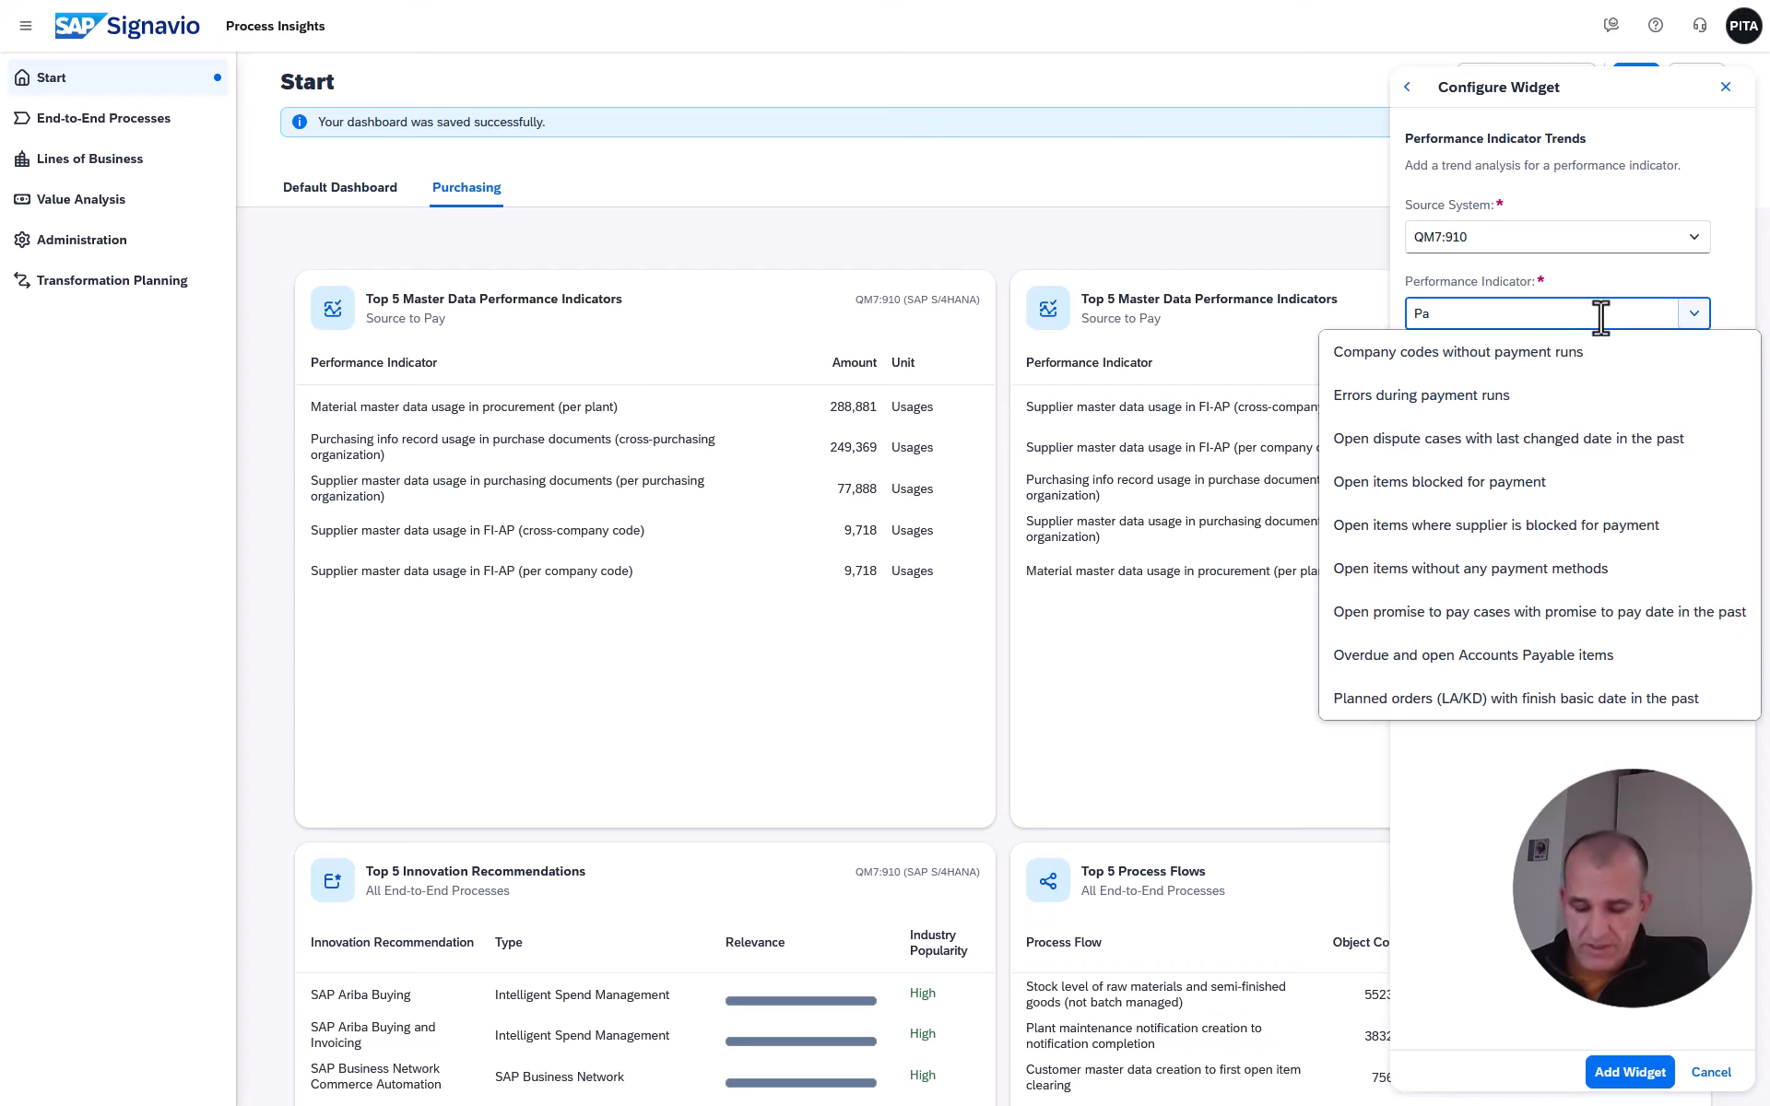
text(y)
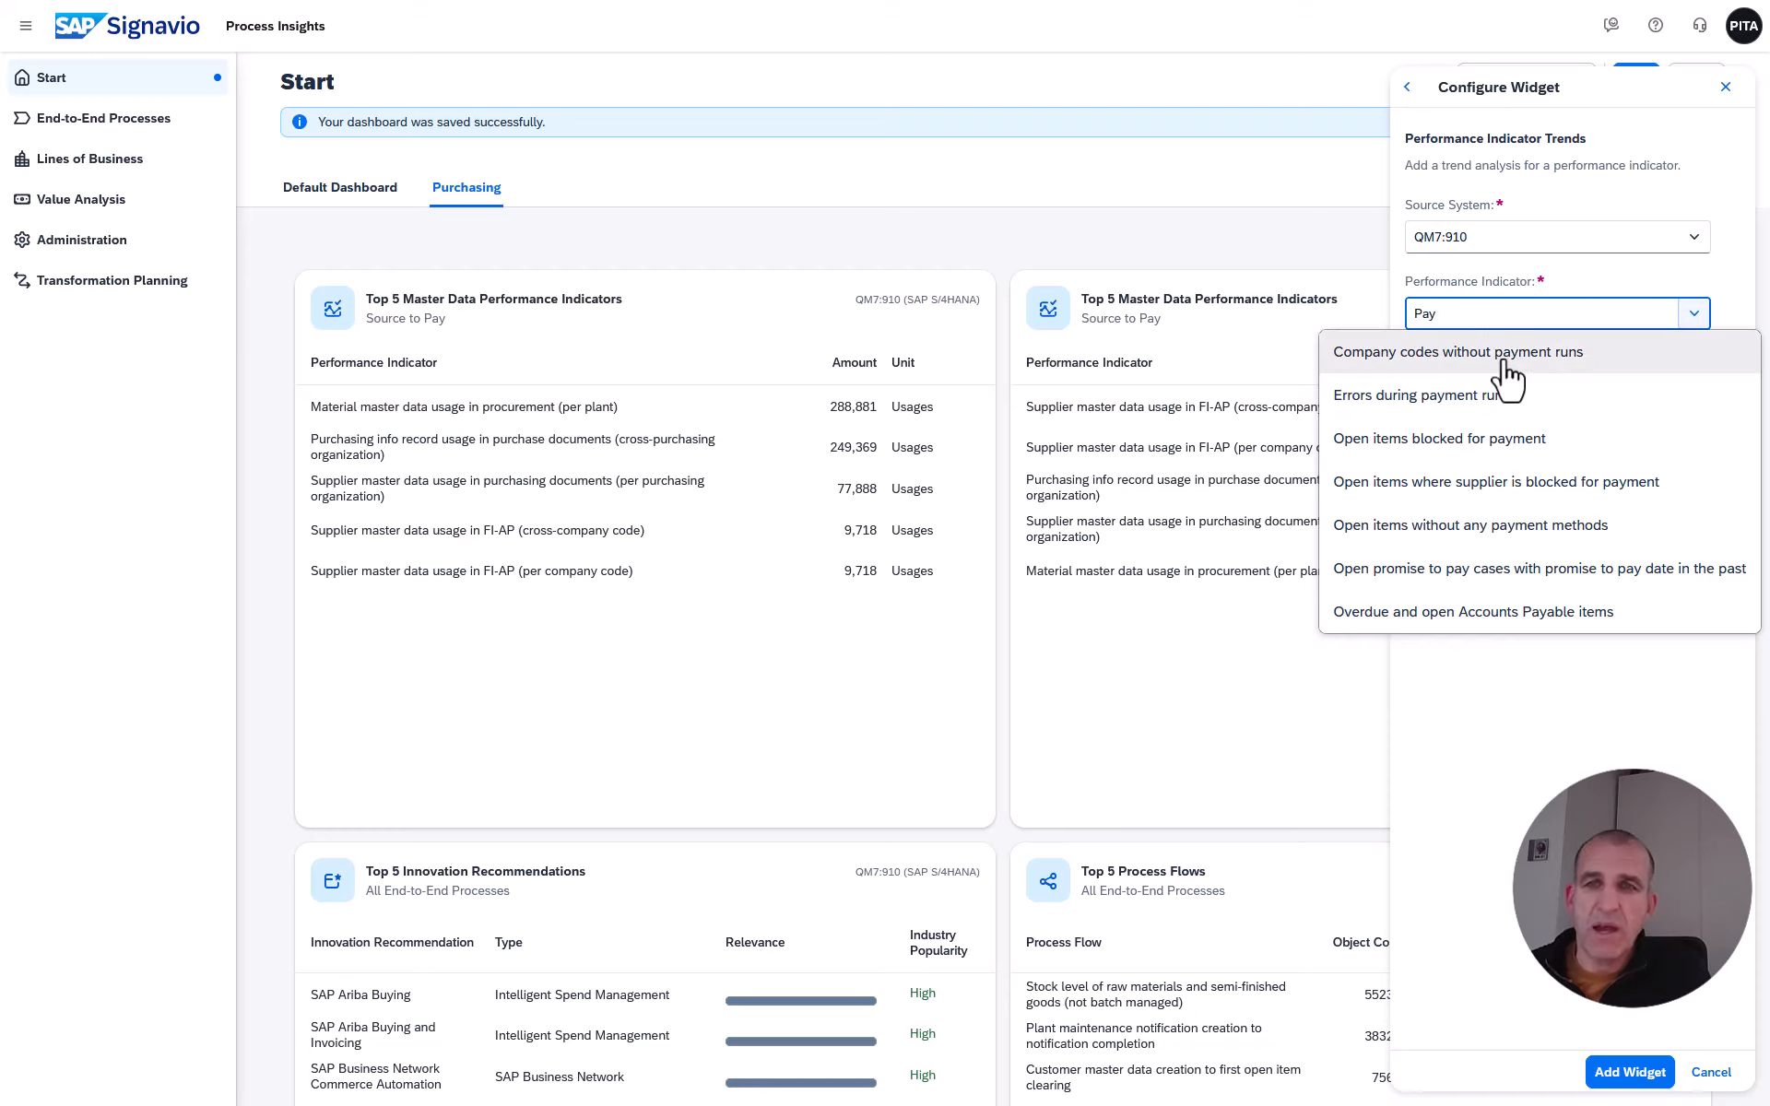
click(1475, 442)
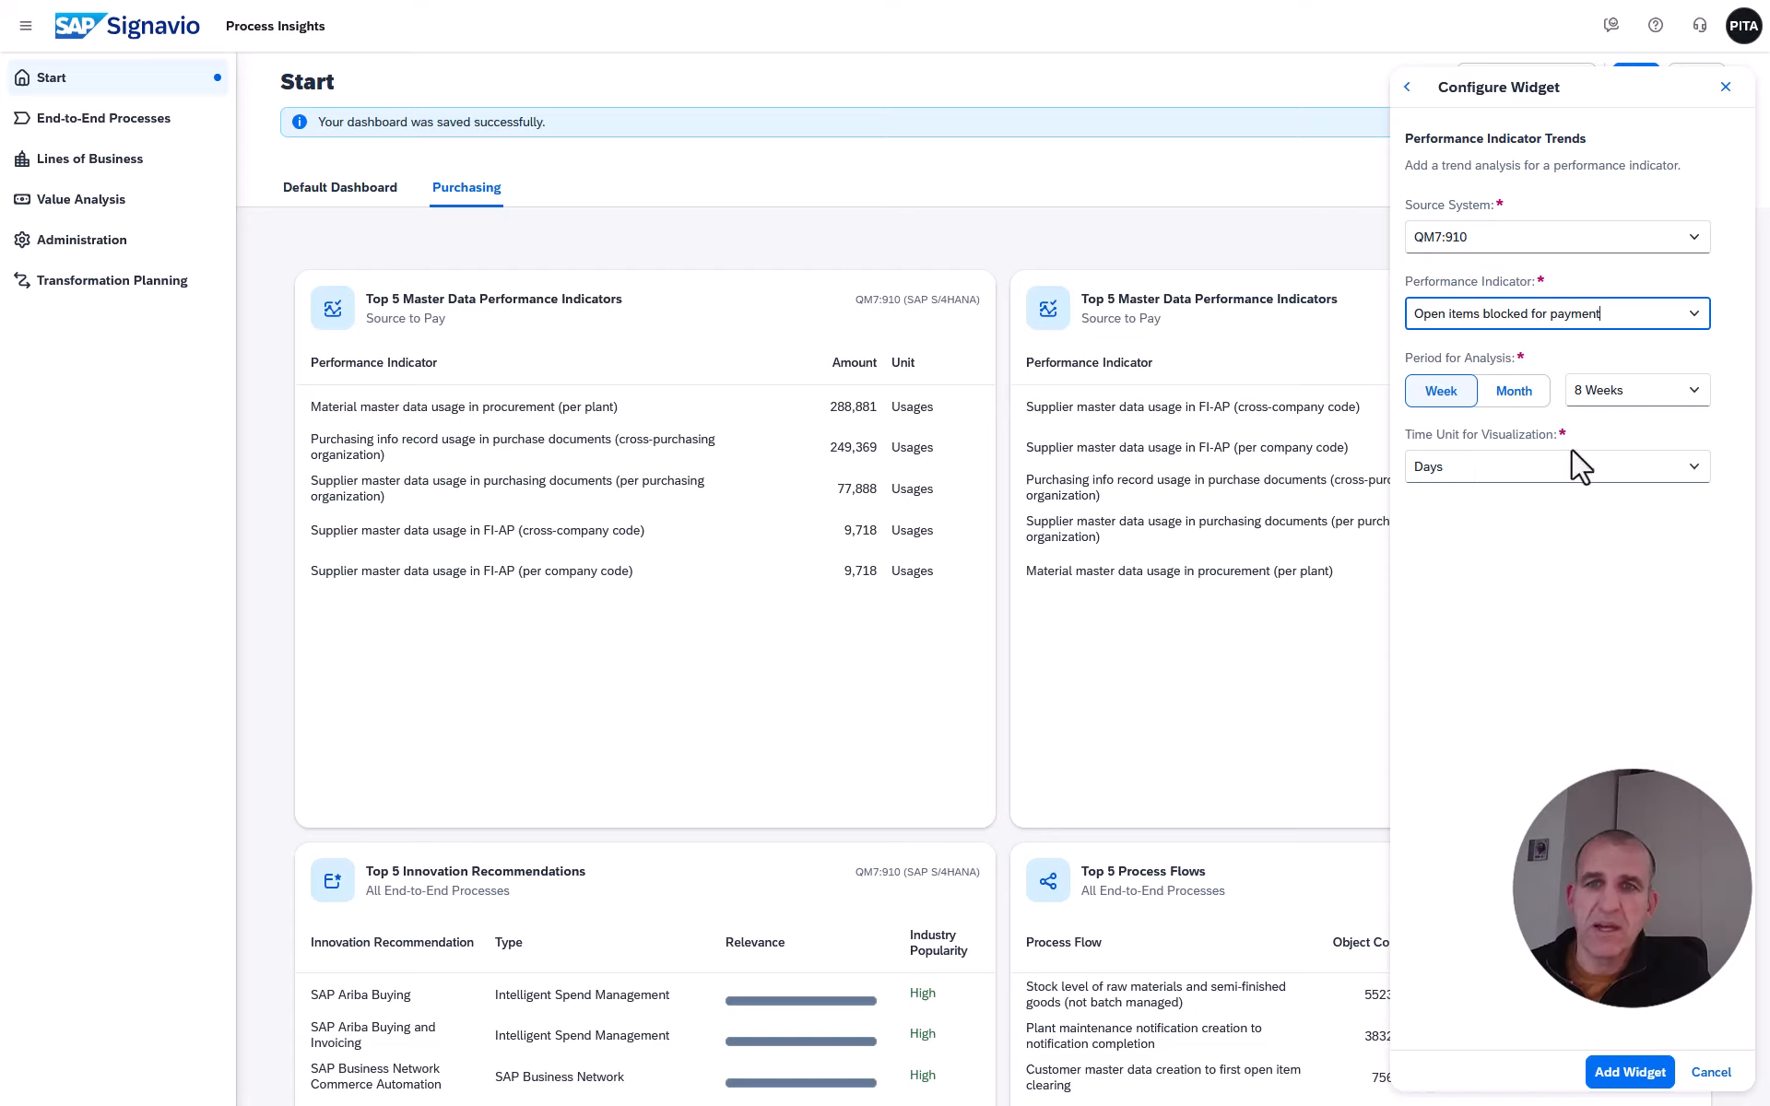
click(1631, 1086)
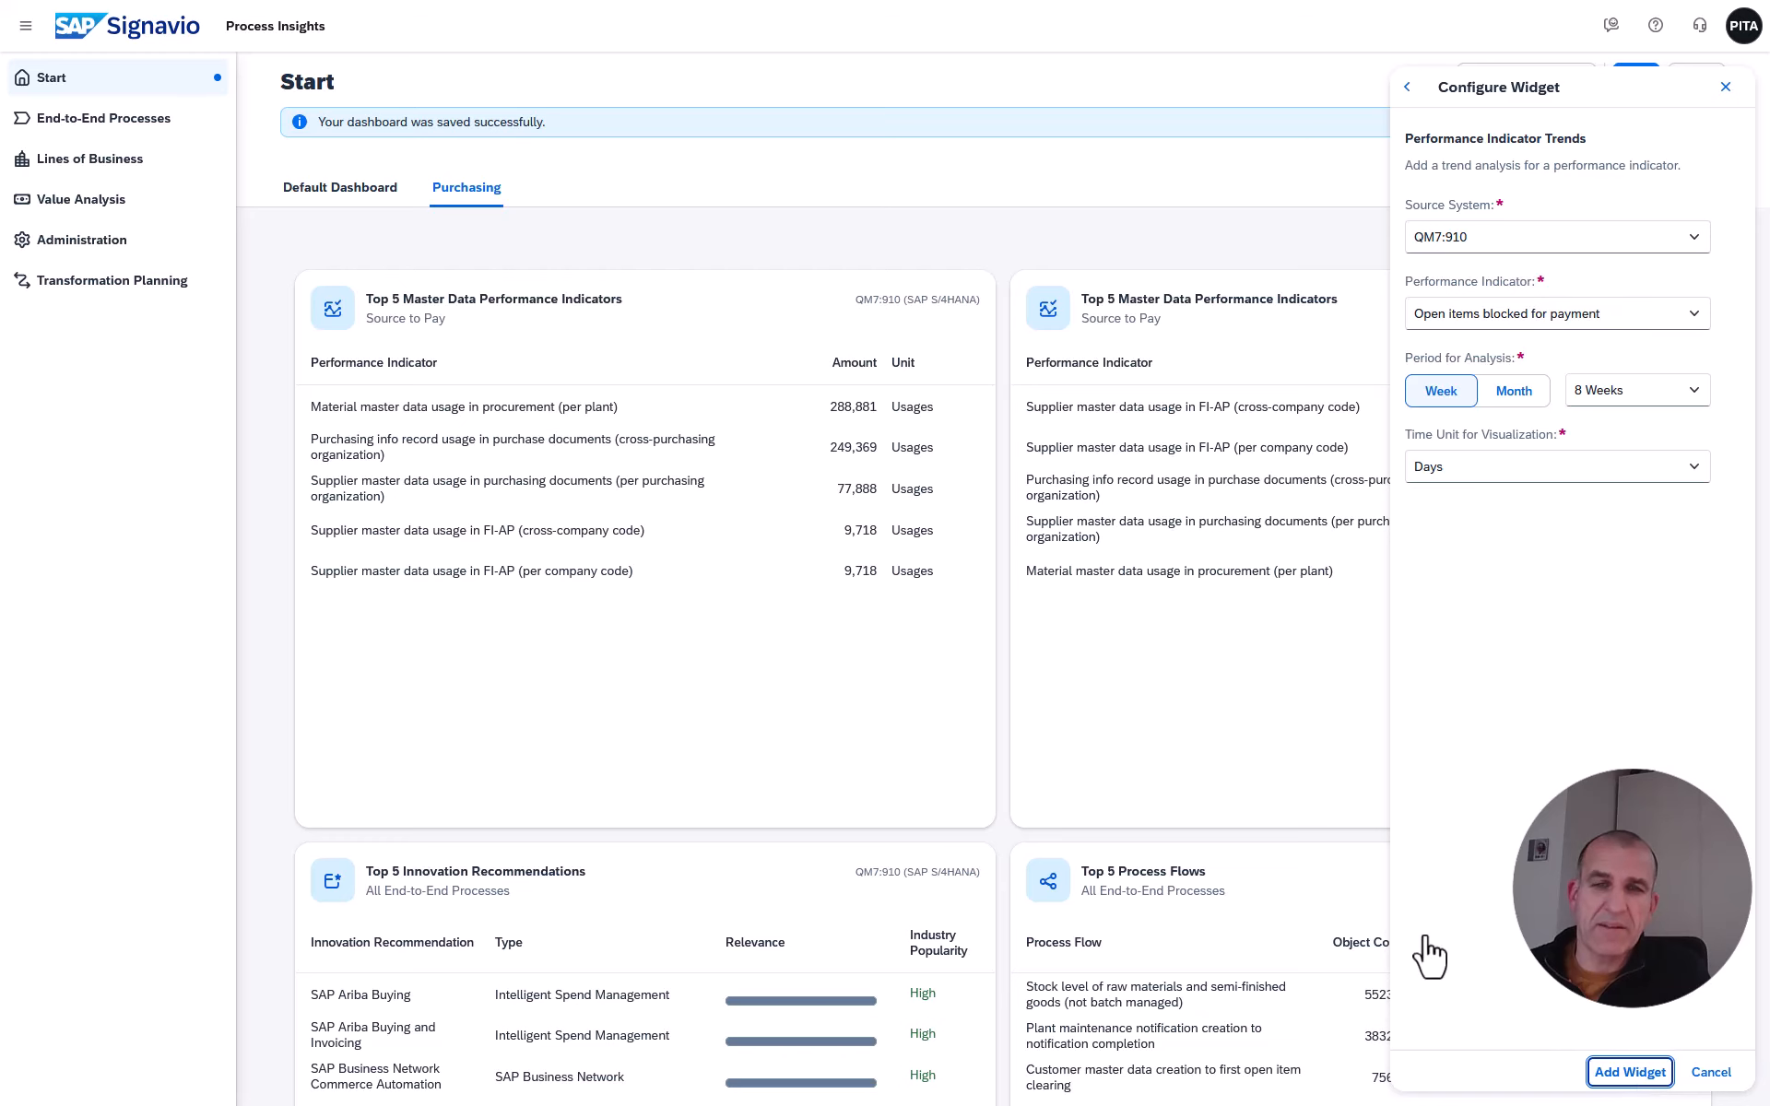
scroll(1427, 938, down, 9)
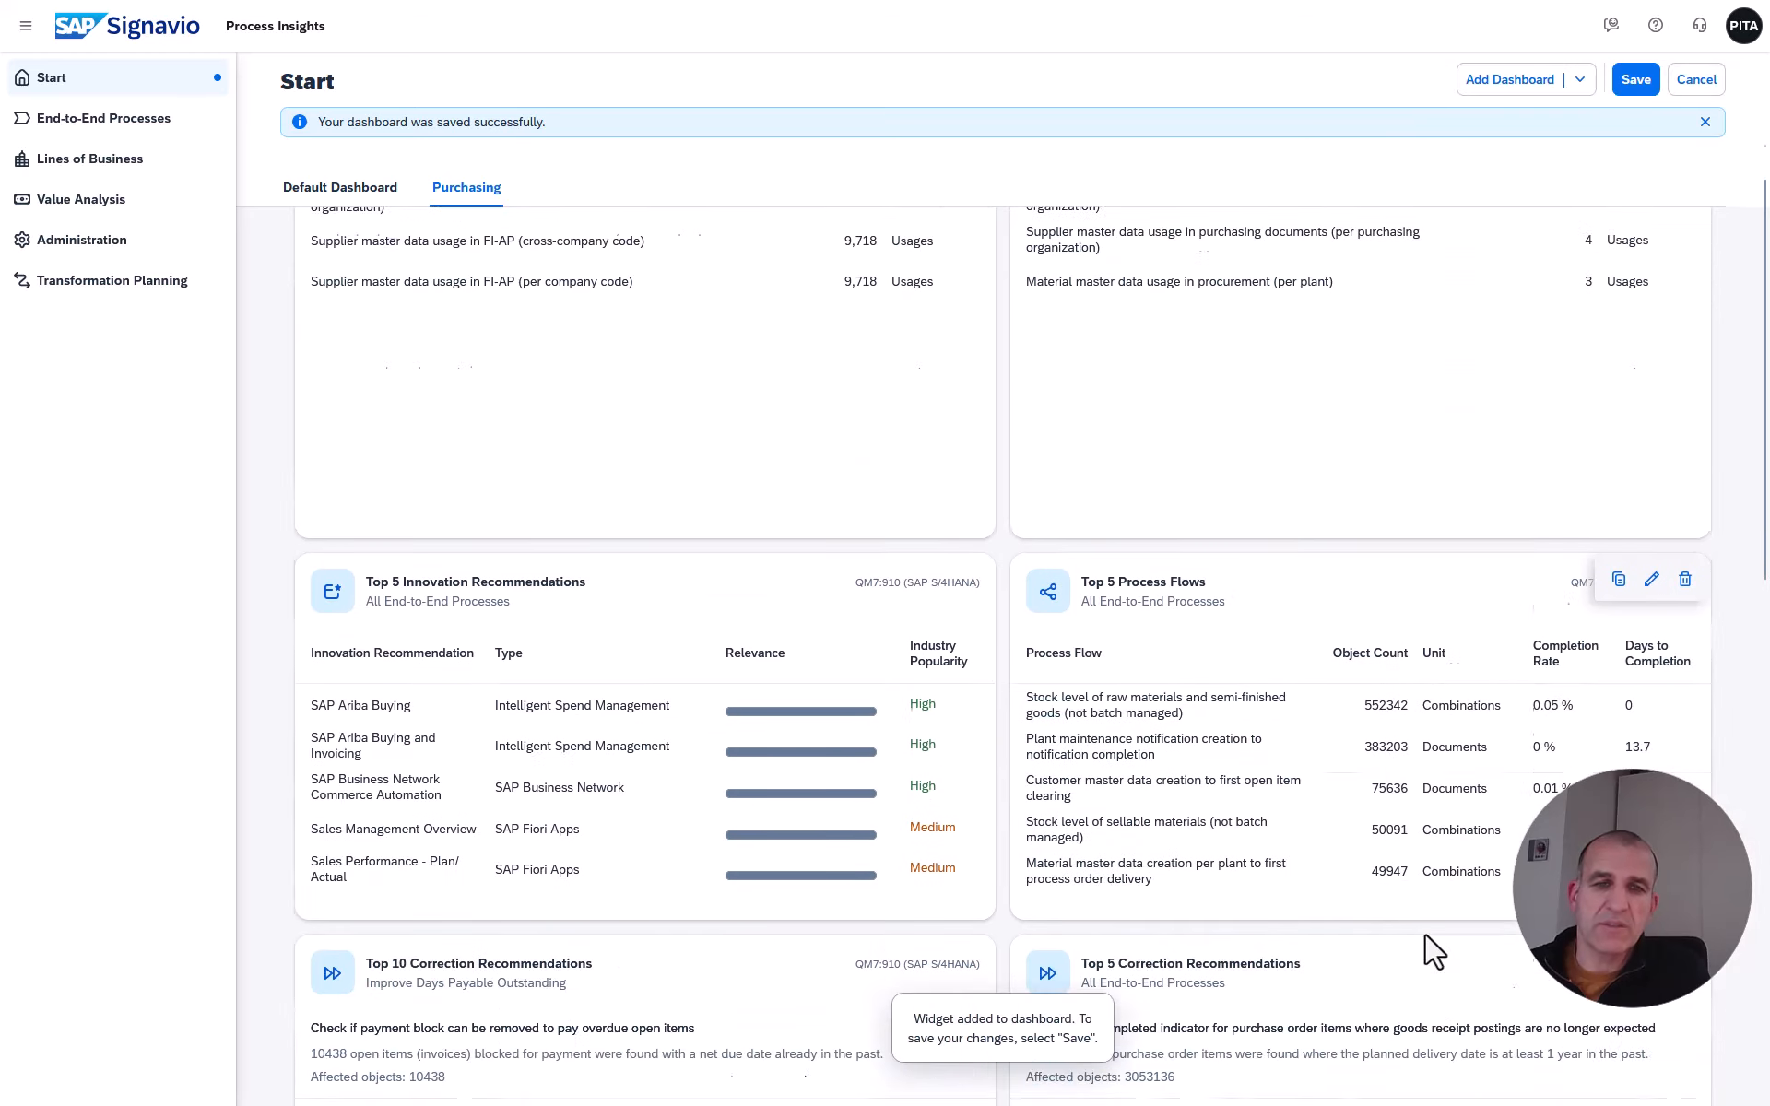
scroll(1426, 937, down, 9)
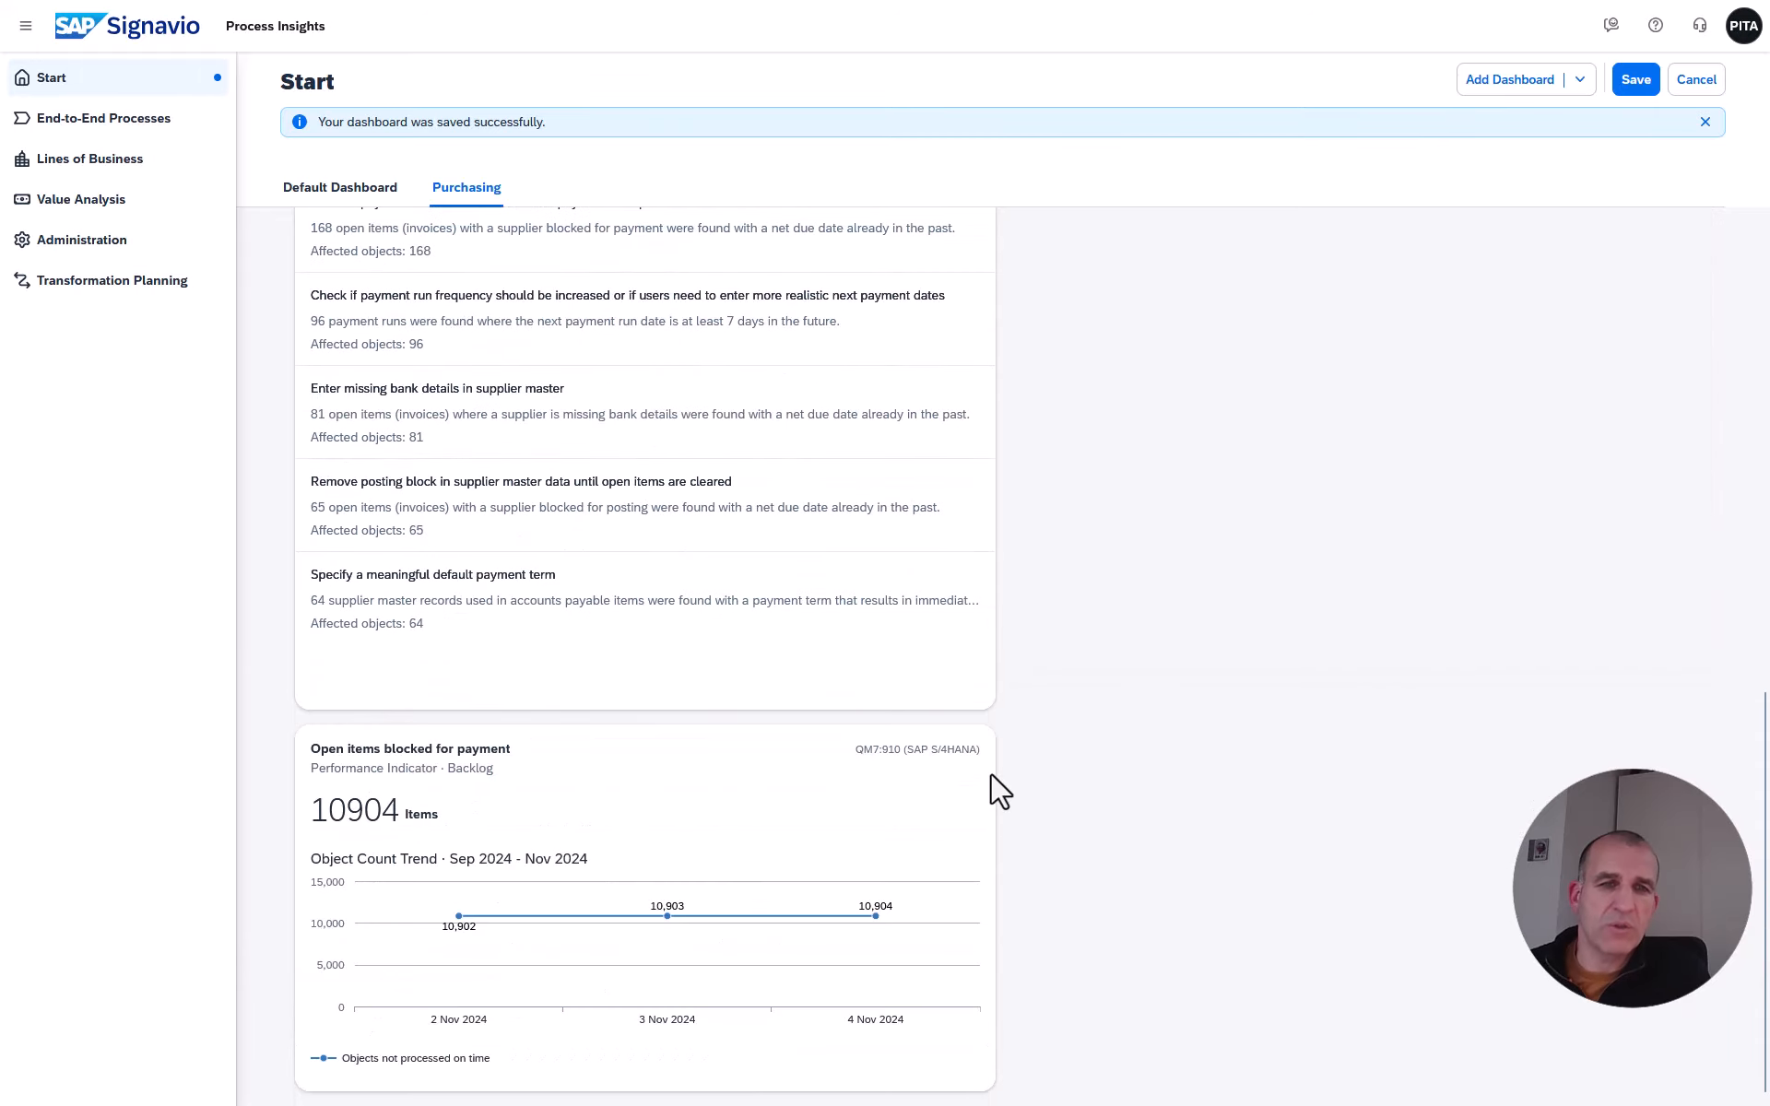
mouse_move(700, 852)
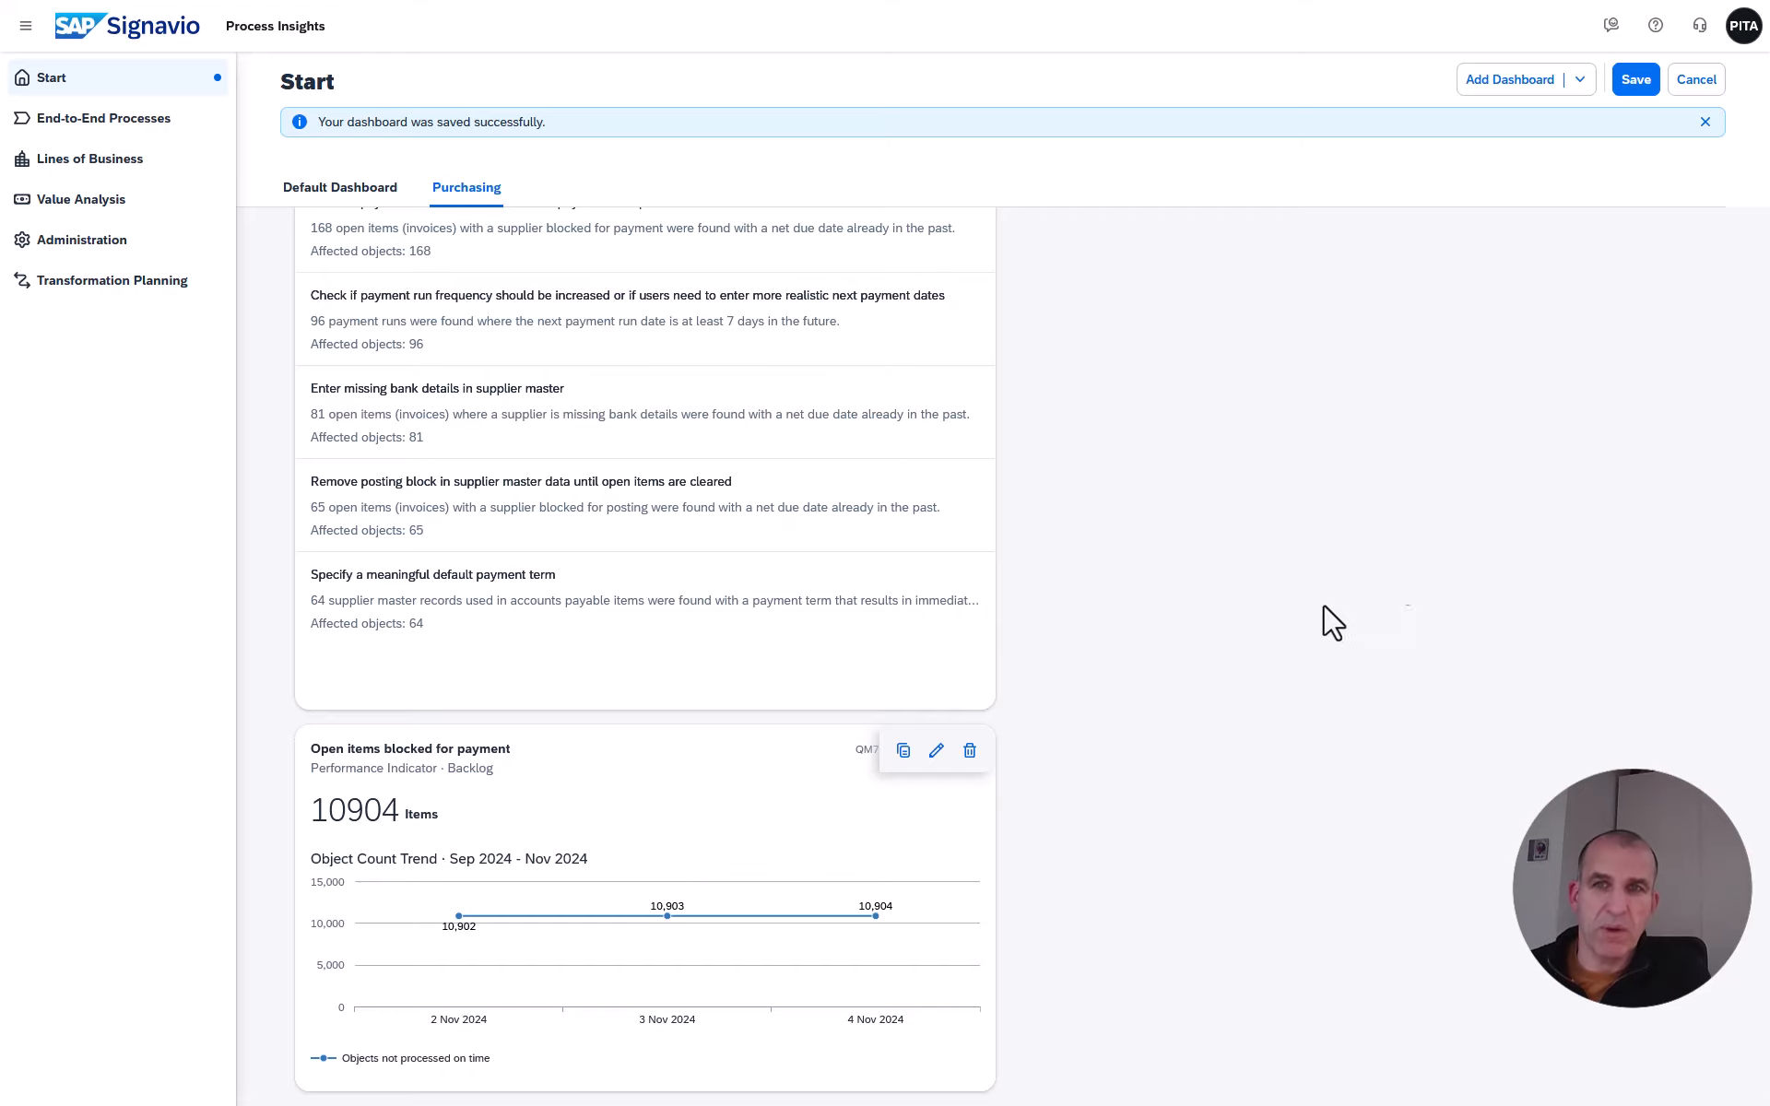
Save the changes made to the Purchasing dashboard.
scroll(1410, 557, up, 10)
scroll(1417, 571, up, 5)
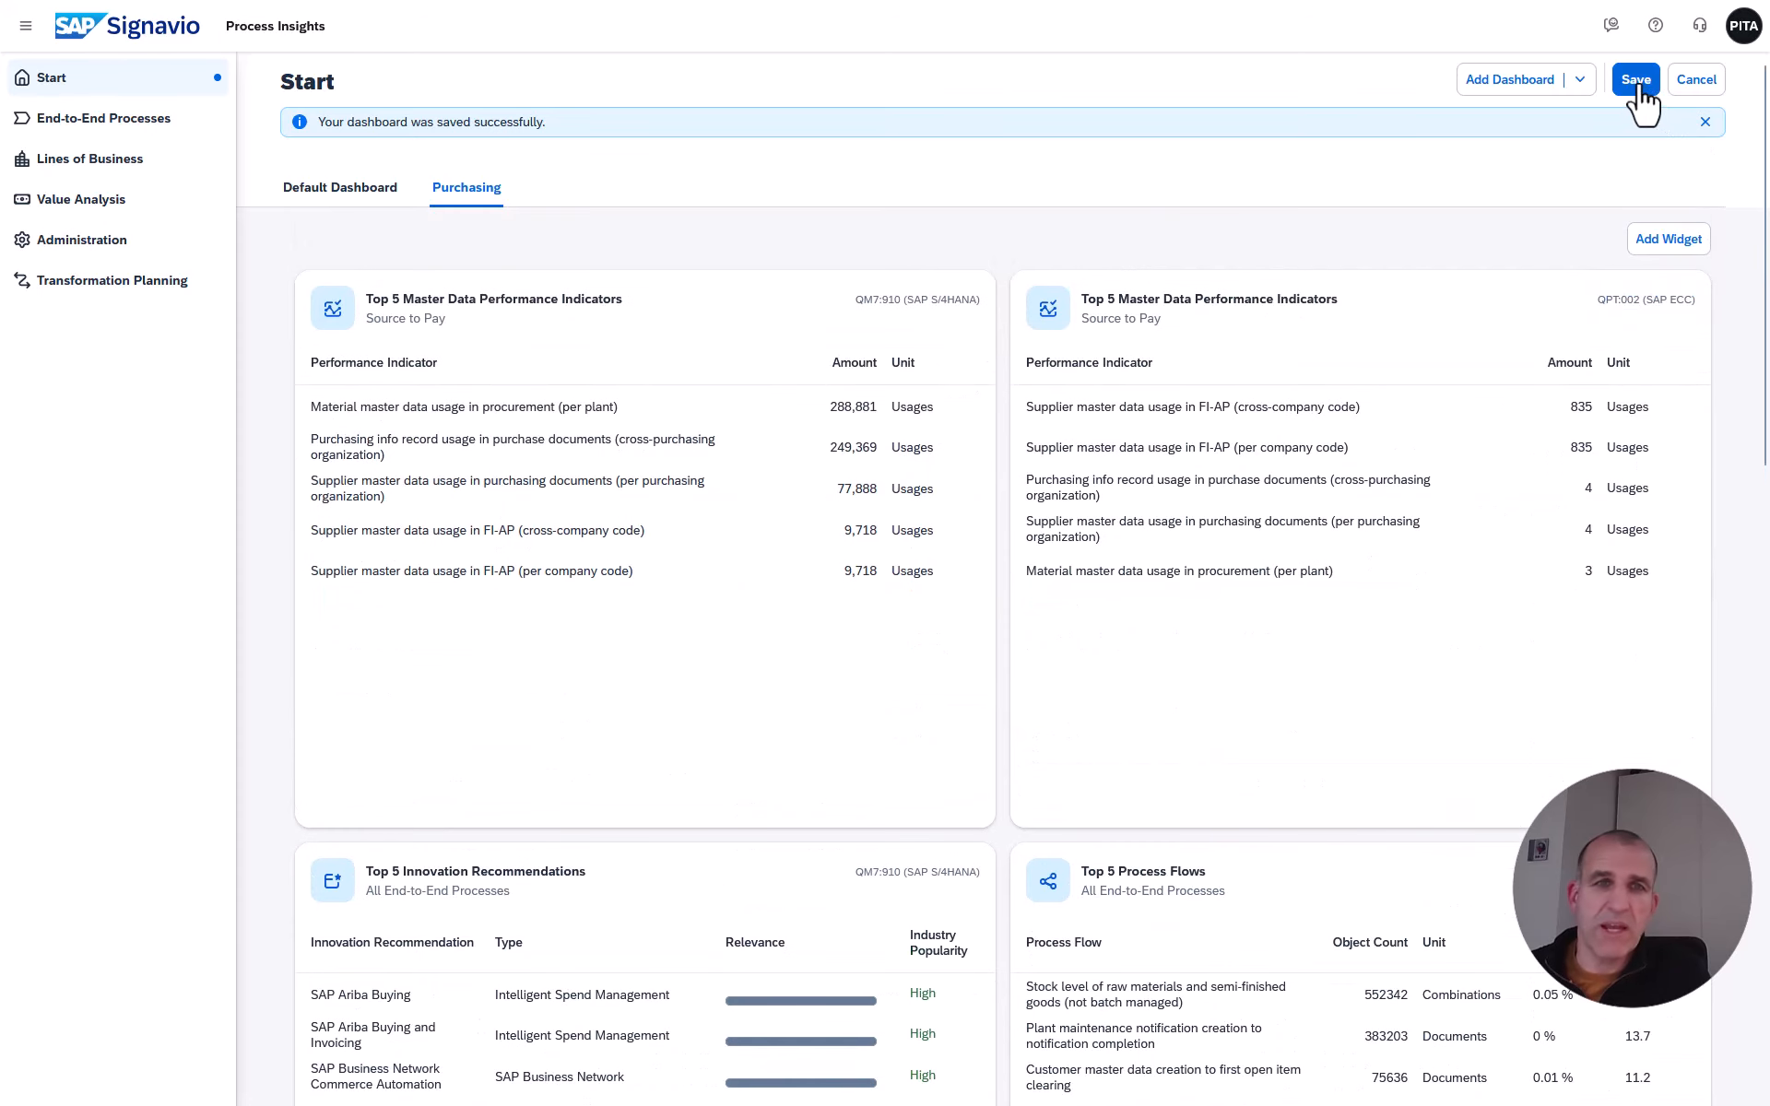
mouse_move(742, 556)
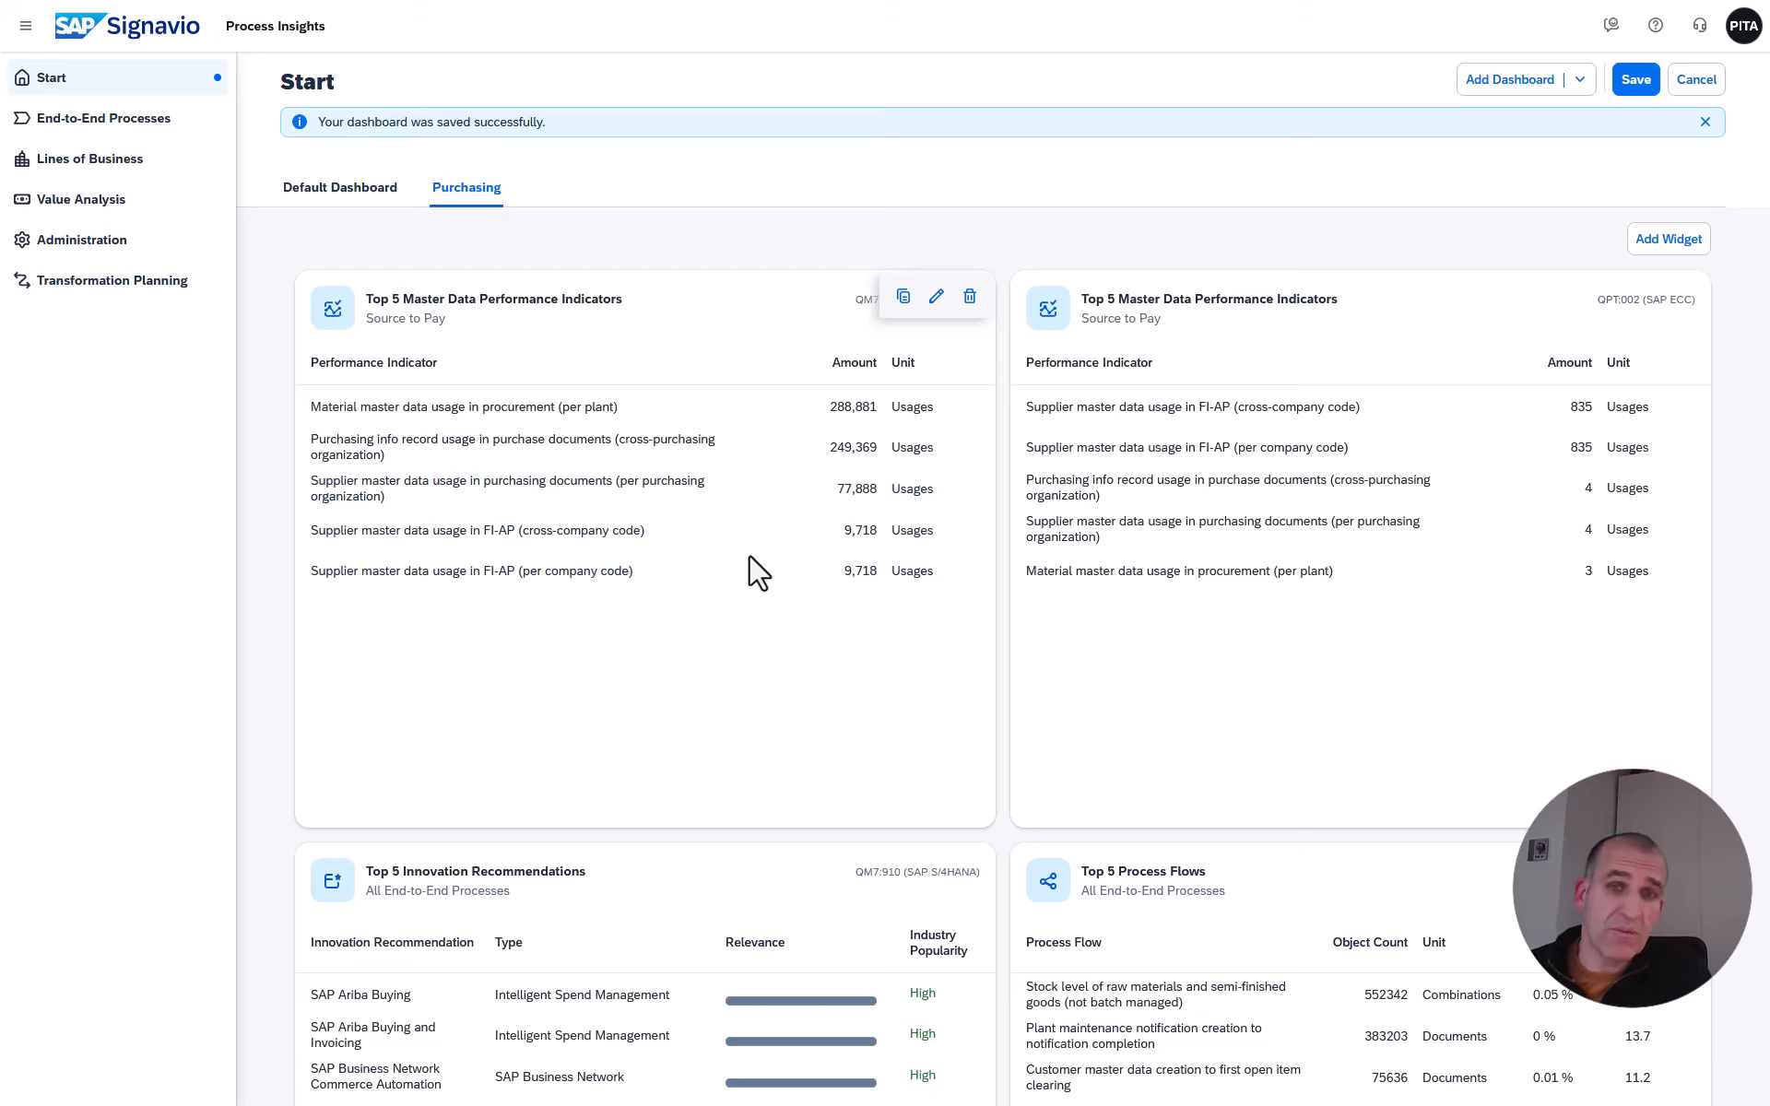
click(1636, 81)
click(988, 601)
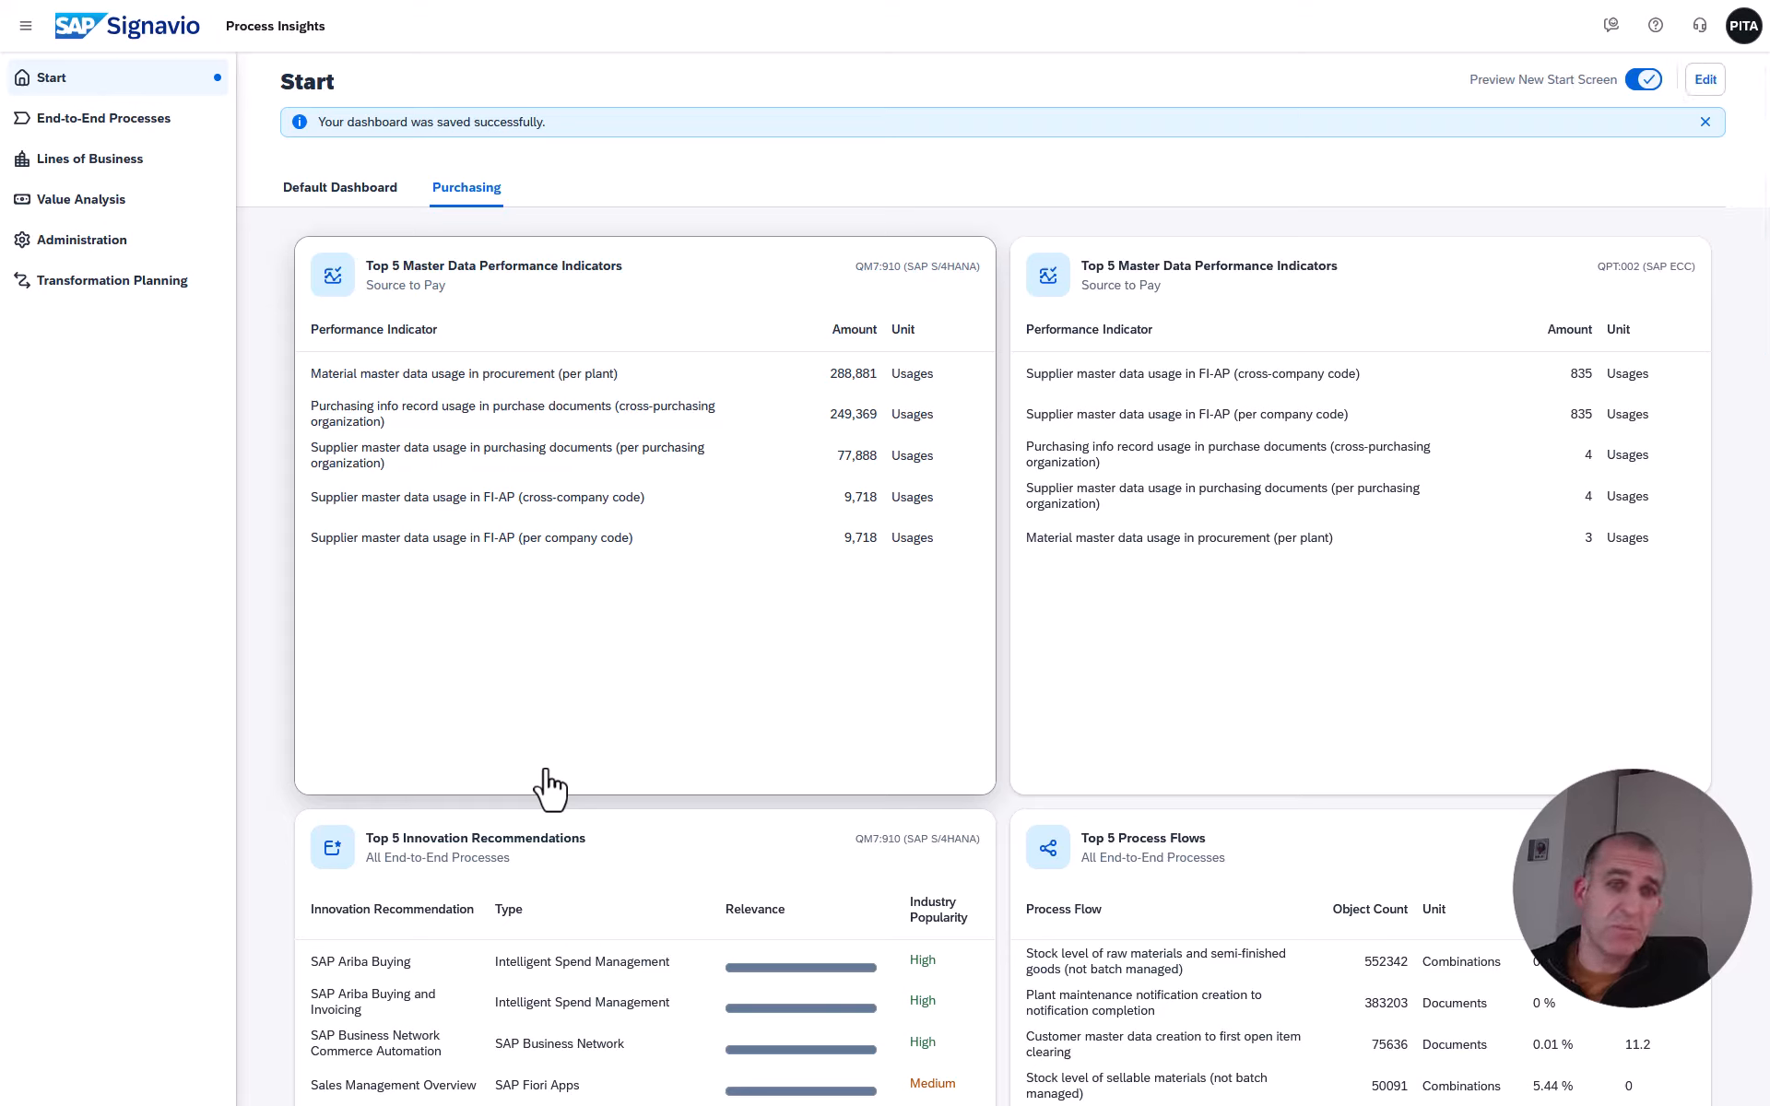
Open the first recommendation, Check if payment block can be removed to pay overdue open items, from the Top 10 Correction Recommendations widget.
scroll(545, 767, down, 12)
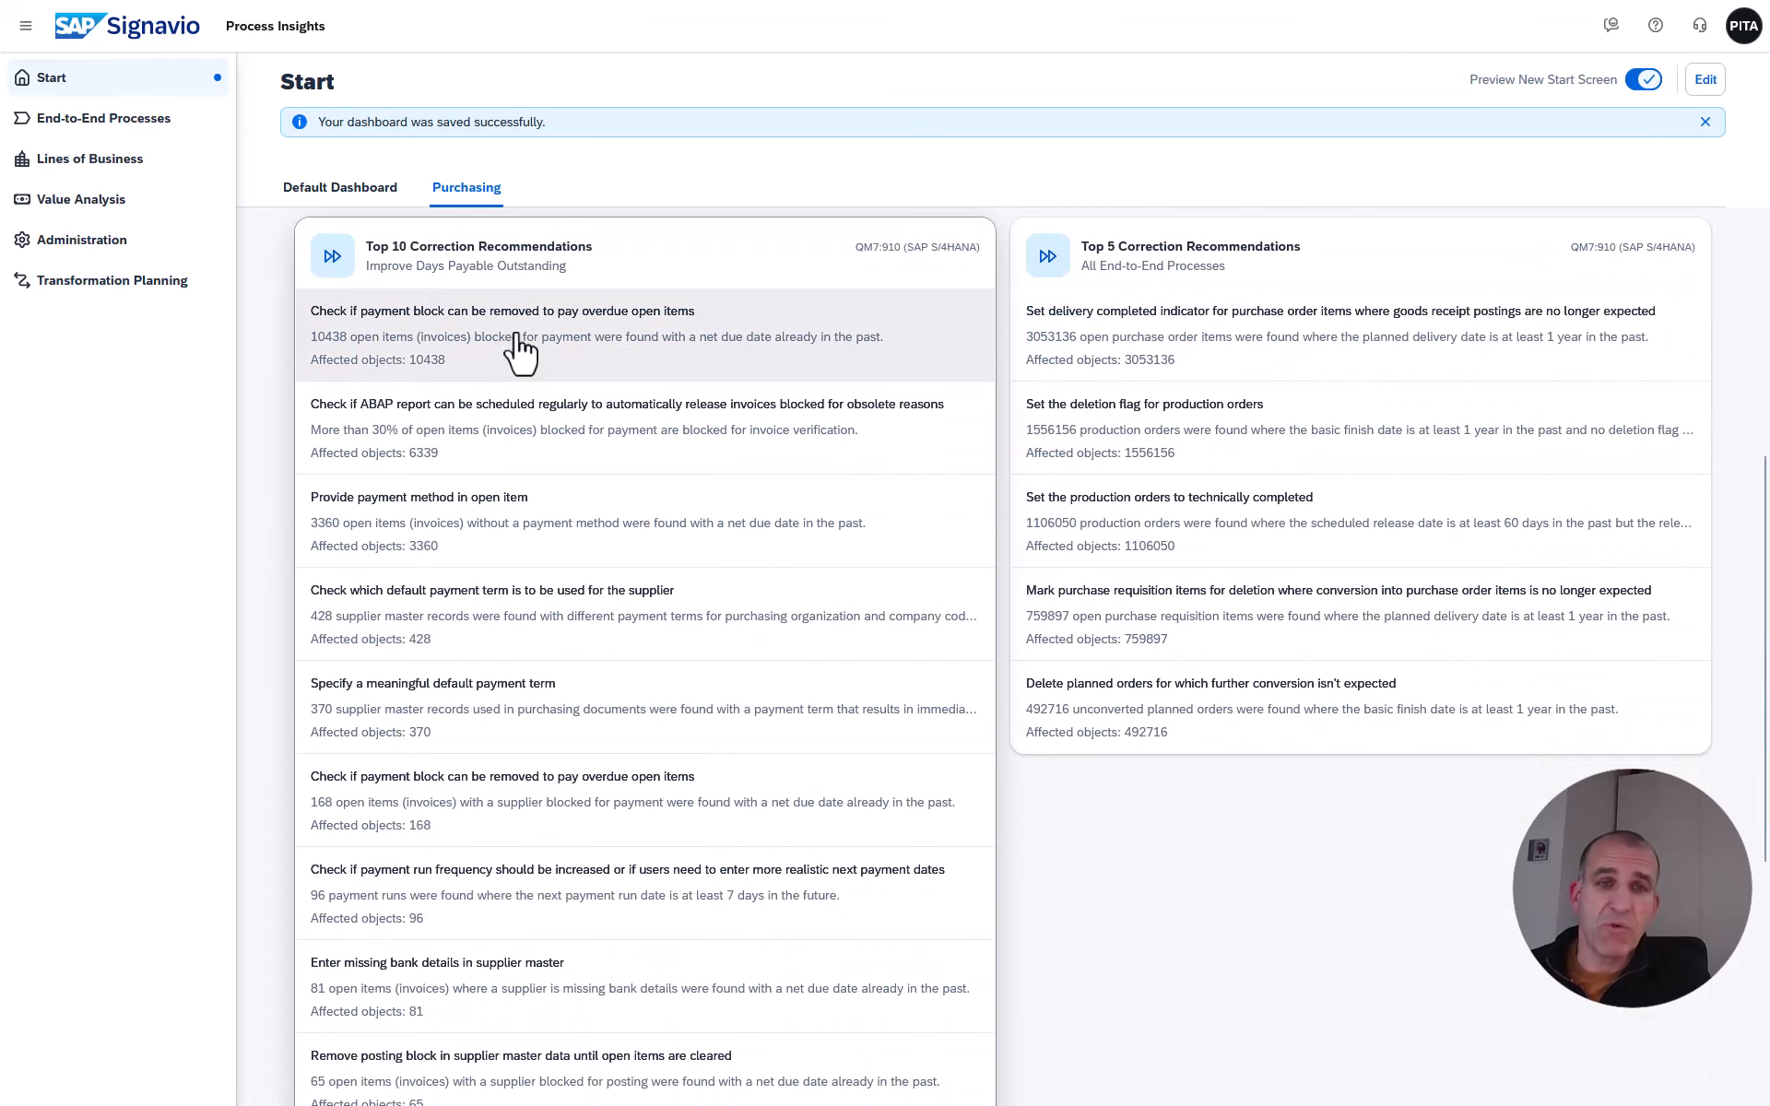
click(520, 350)
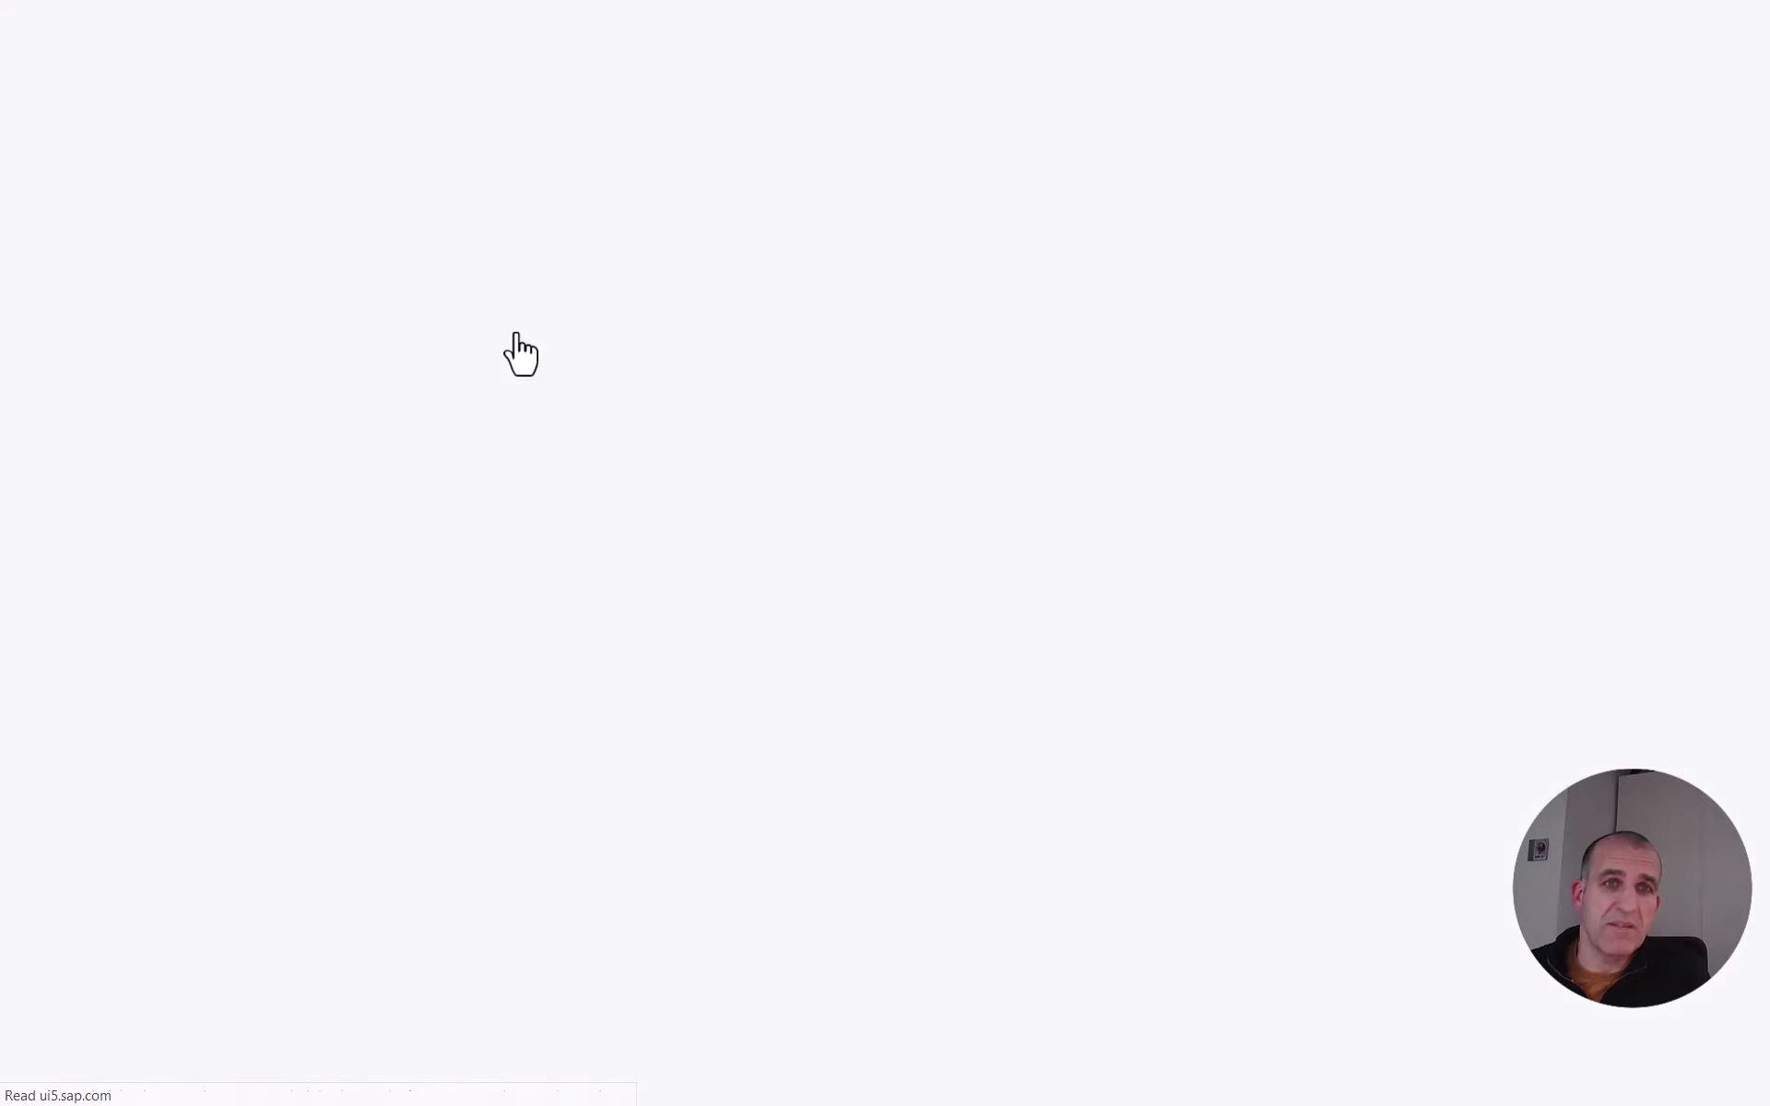